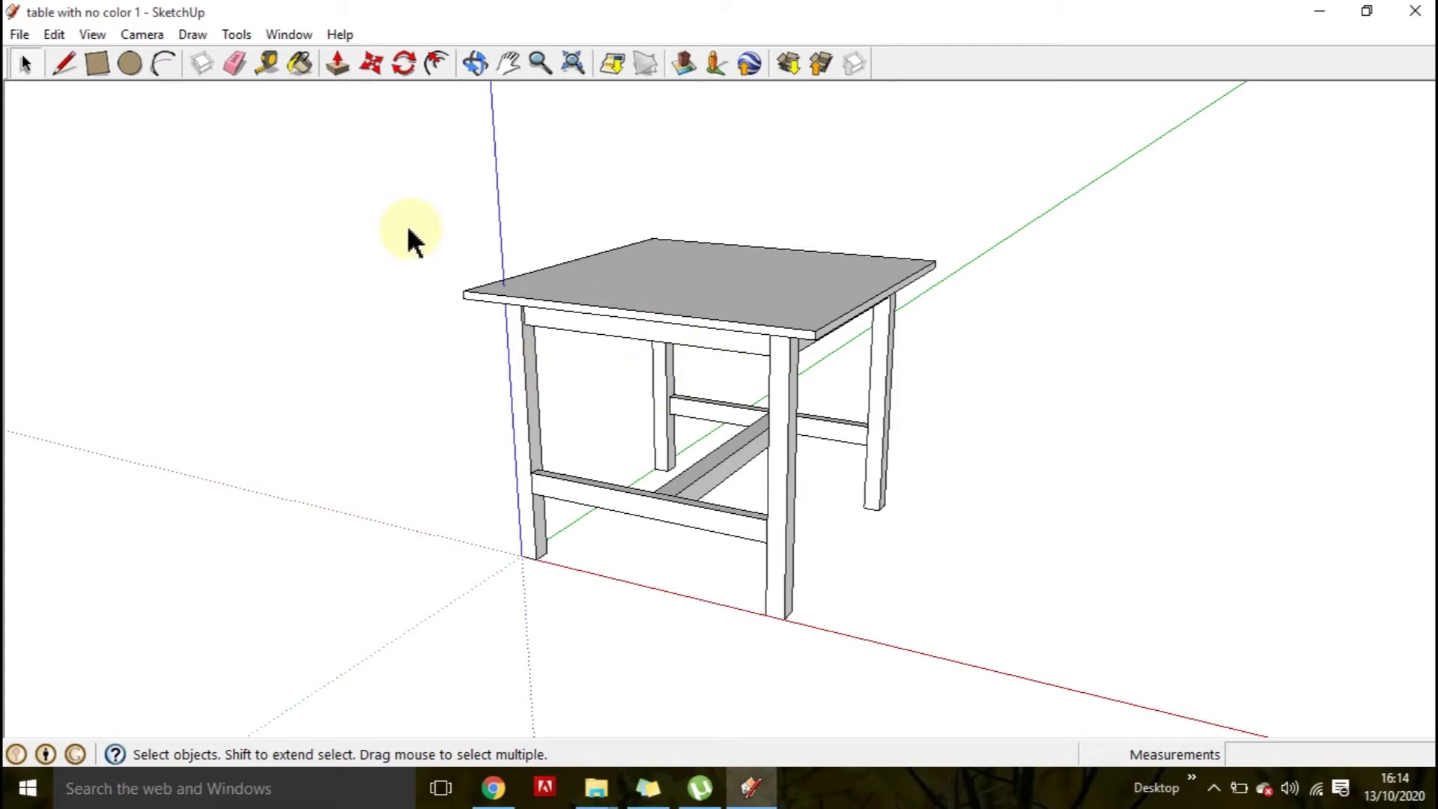
Start the Paint Bucket and browse the Colors material collection down to its brown and orange shades.
{"action": "left_click", "coordinate": [300, 63]}
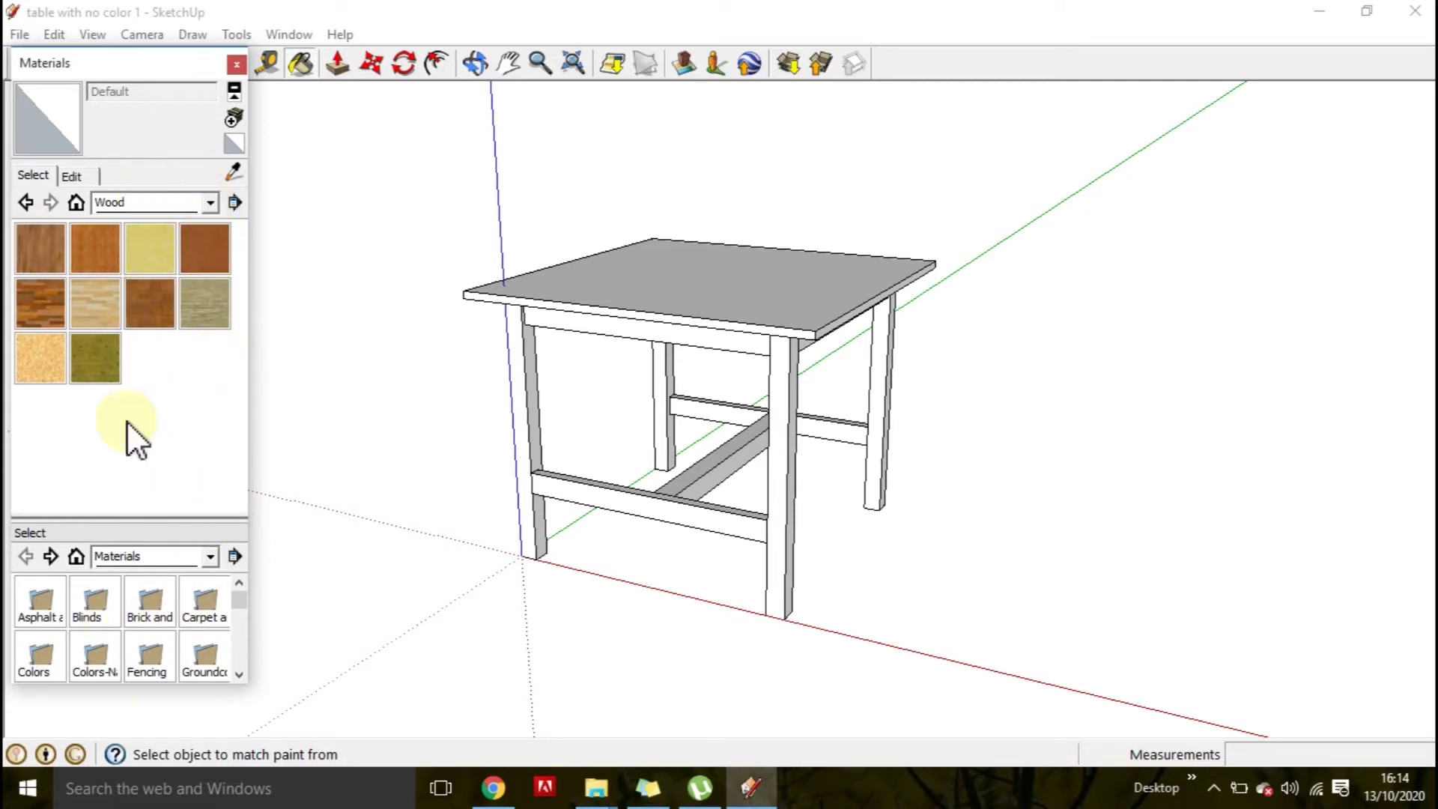
{"action": "left_click", "coordinate": [211, 202]}
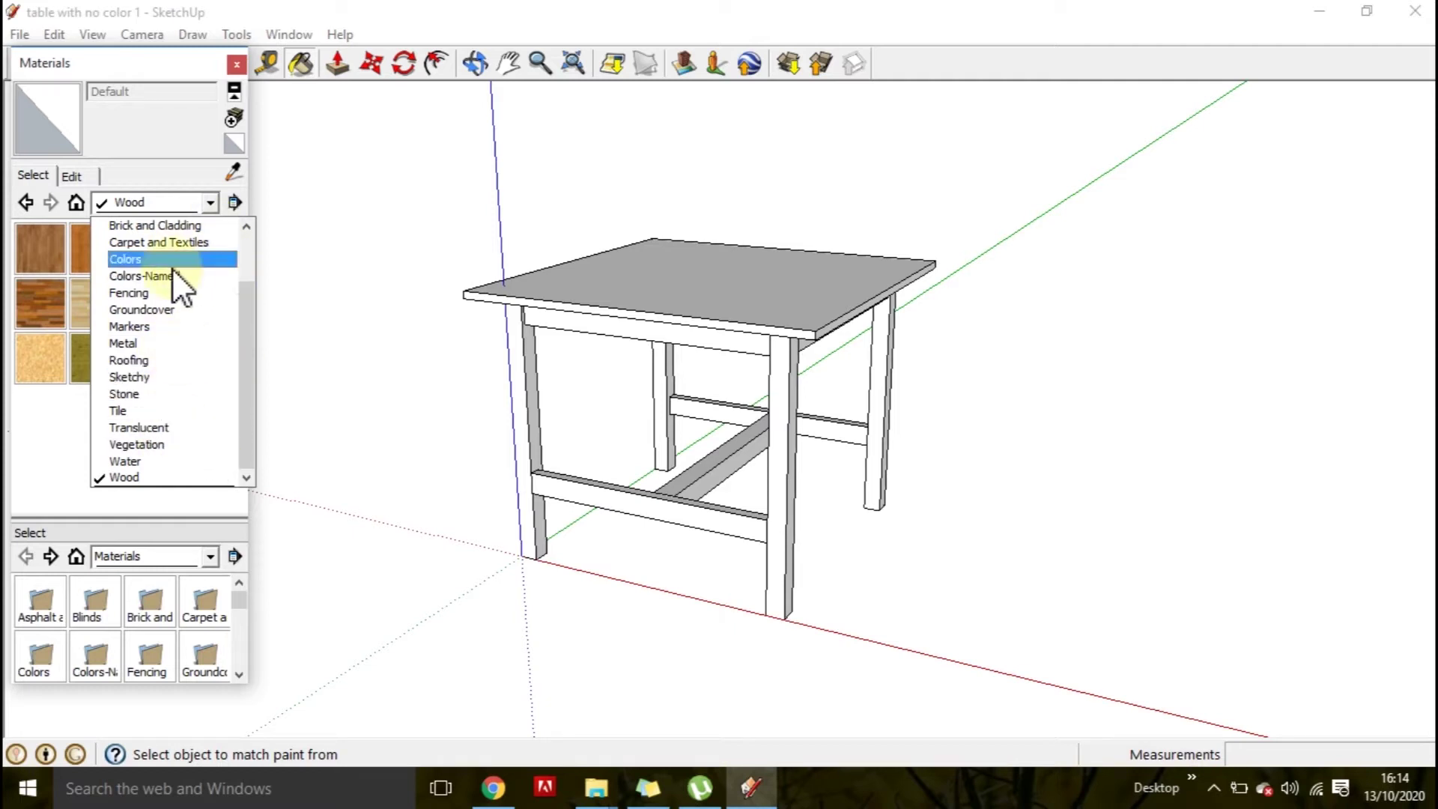
{"action": "scroll", "coordinate": [249, 388], "scroll_direction": "up", "scroll_amount": 1}
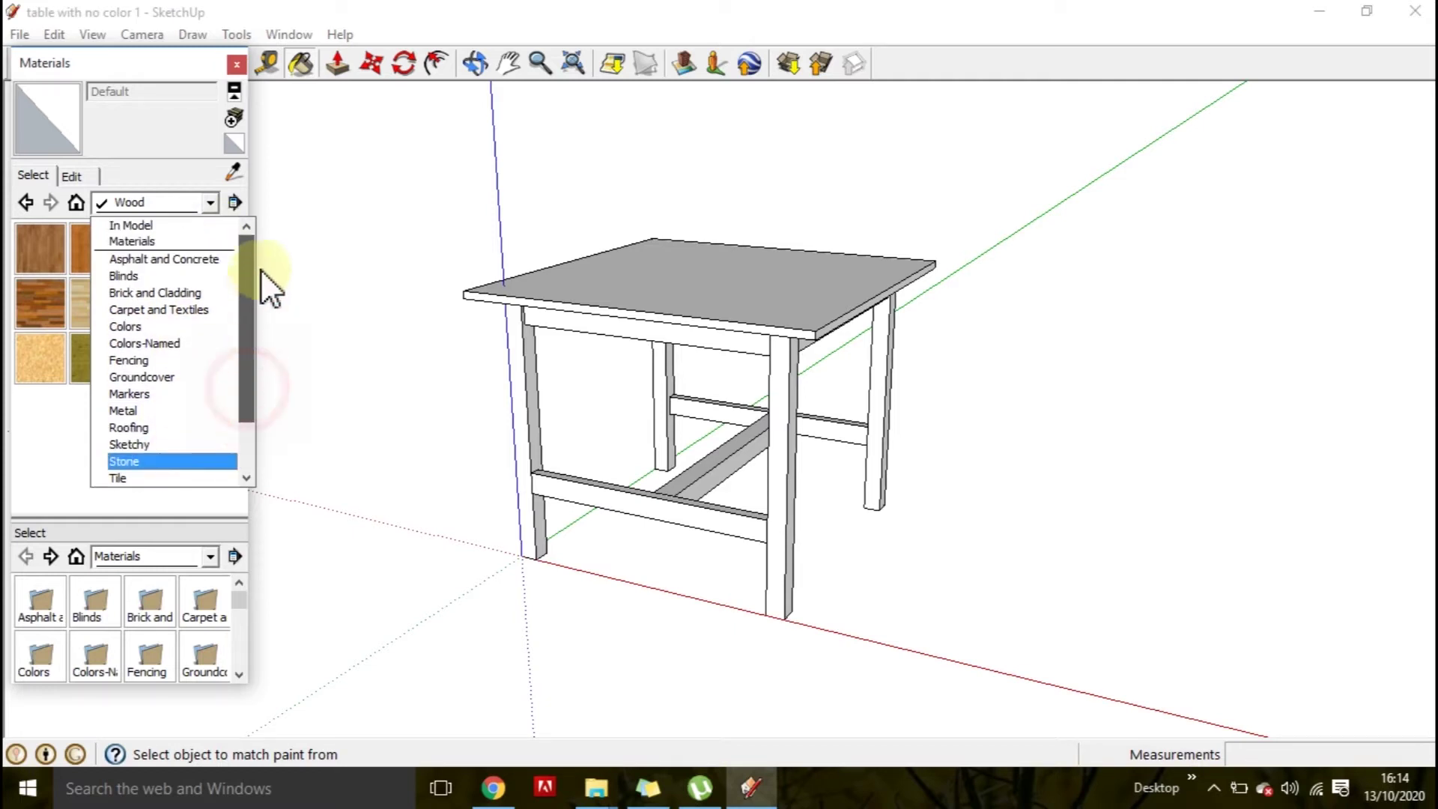
{"action": "scroll", "coordinate": [252, 314], "scroll_direction": "up", "scroll_amount": 1}
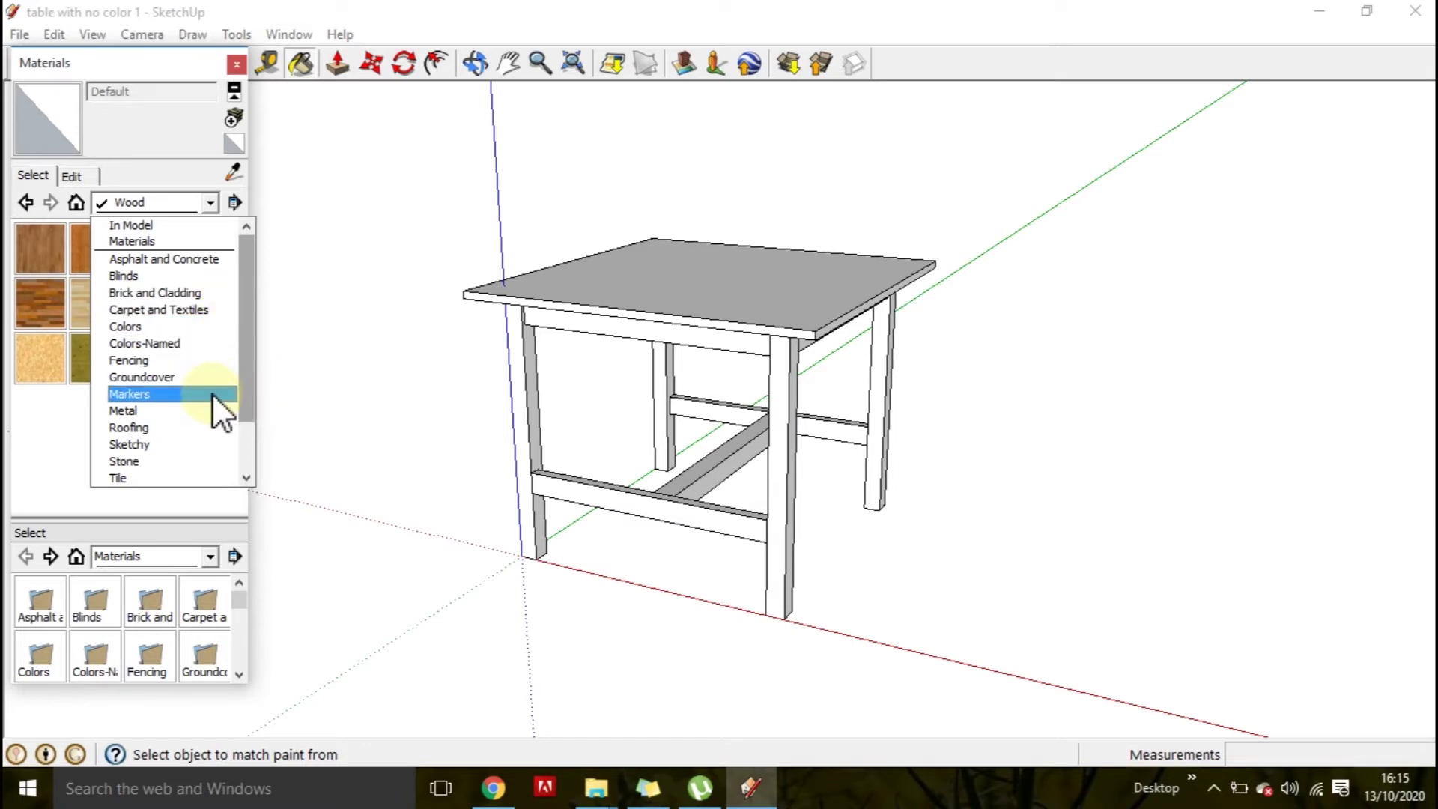
{"action": "left_click", "coordinate": [175, 326]}
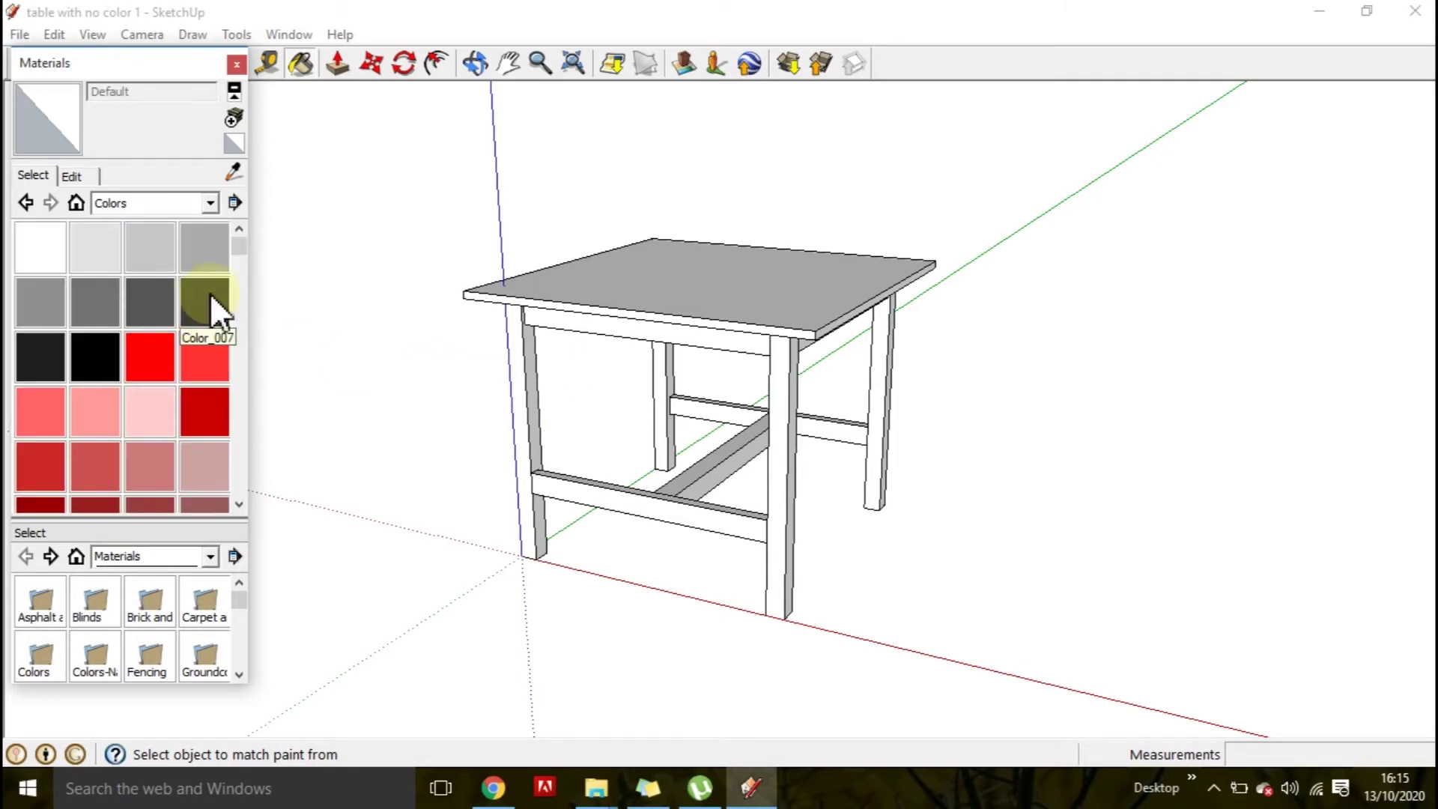
{"action": "left_click_drag", "start_coordinate": [244, 249], "coordinate": [242, 286]}
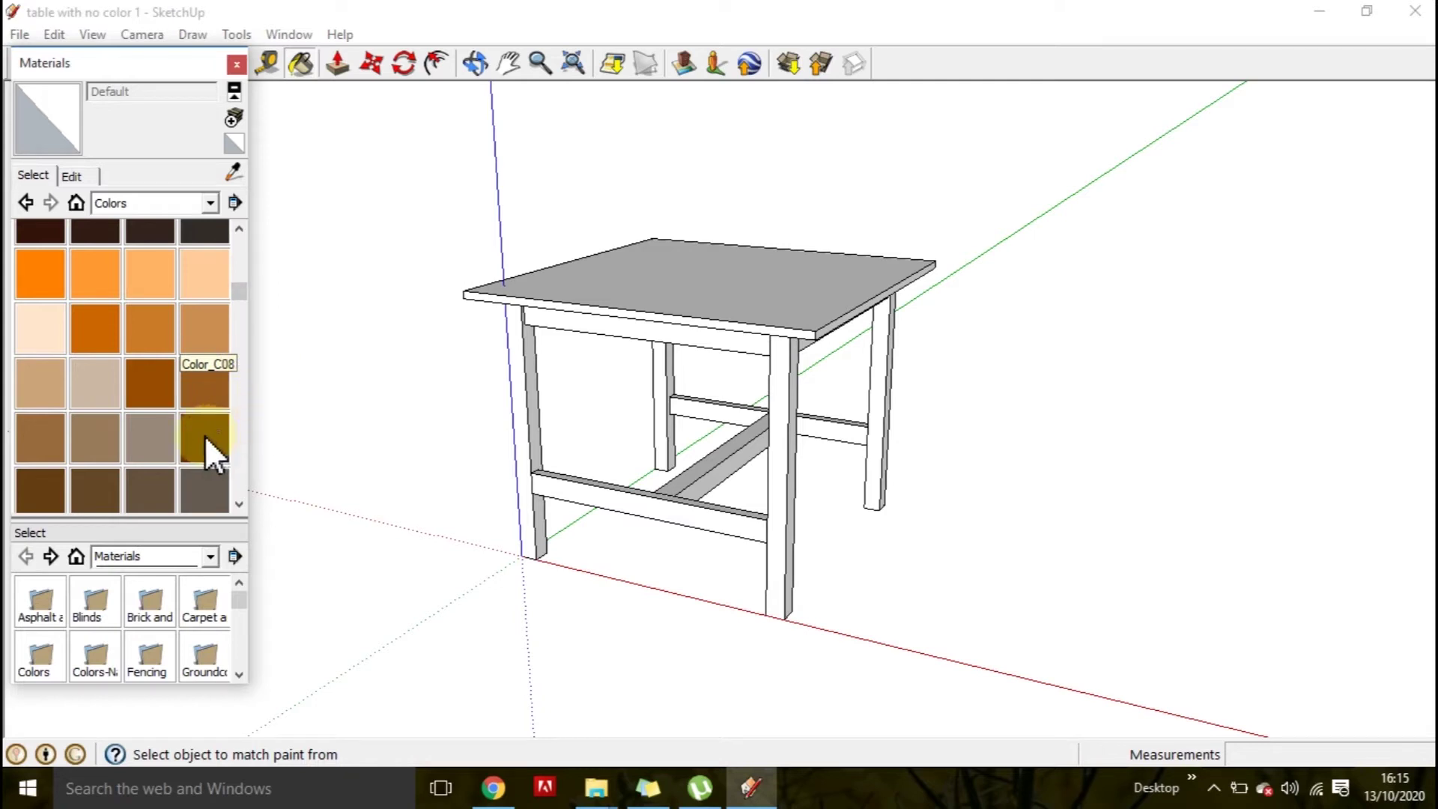
Try Color_C16, Color_C06 and finally Color_C03 on the tabletop's upper face.
{"action": "left_click", "coordinate": [206, 434]}
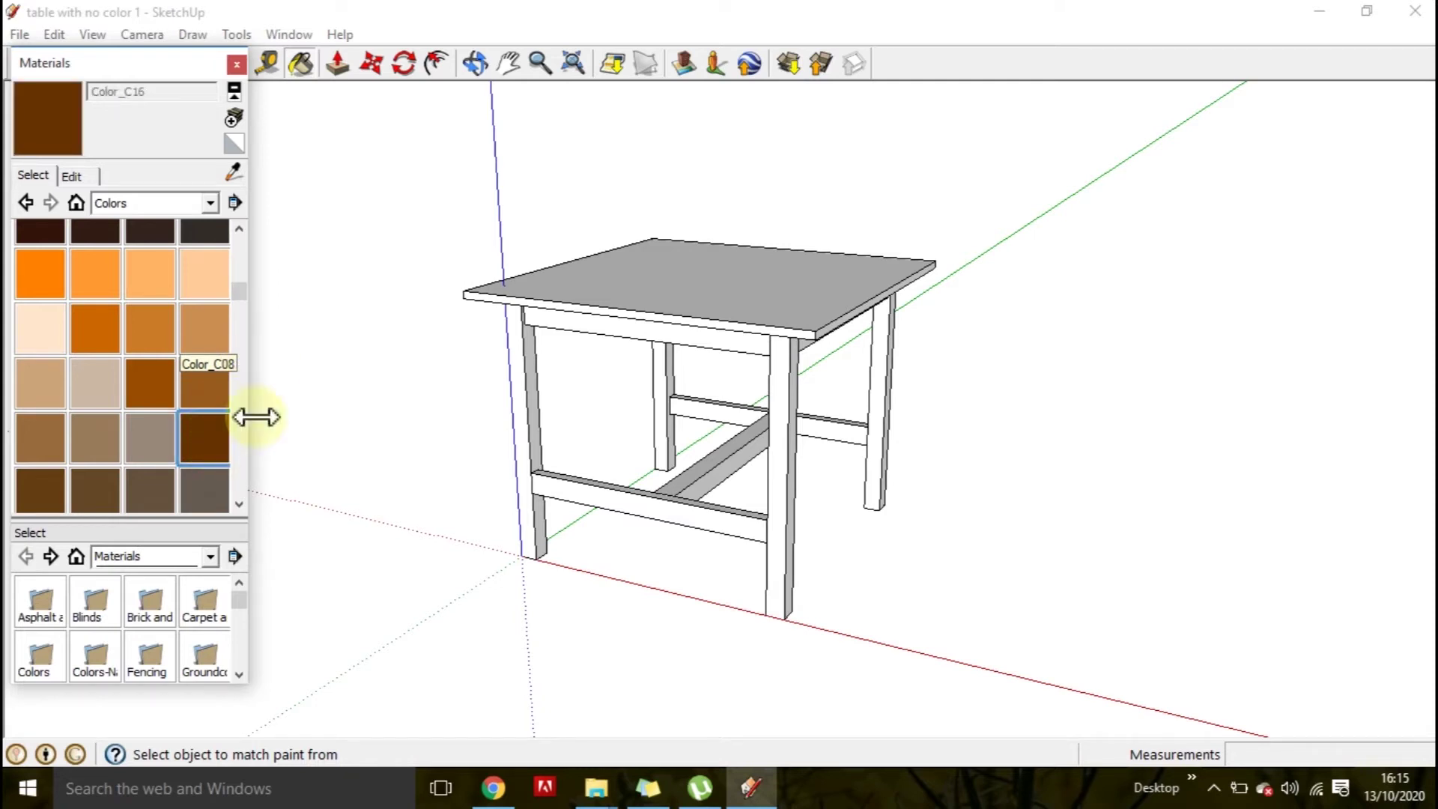
{"action": "left_click", "coordinate": [673, 272]}
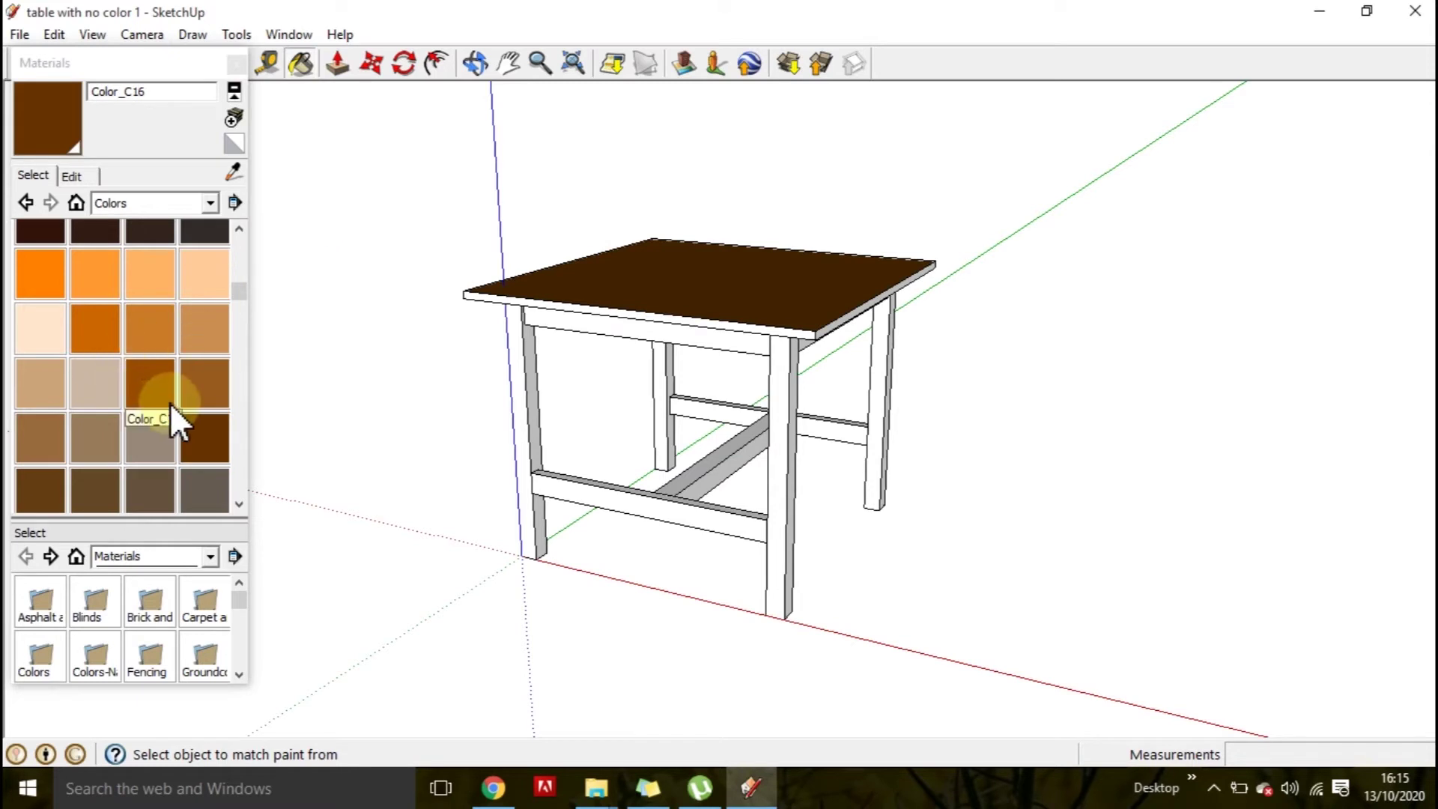
{"action": "left_click", "coordinate": [105, 341]}
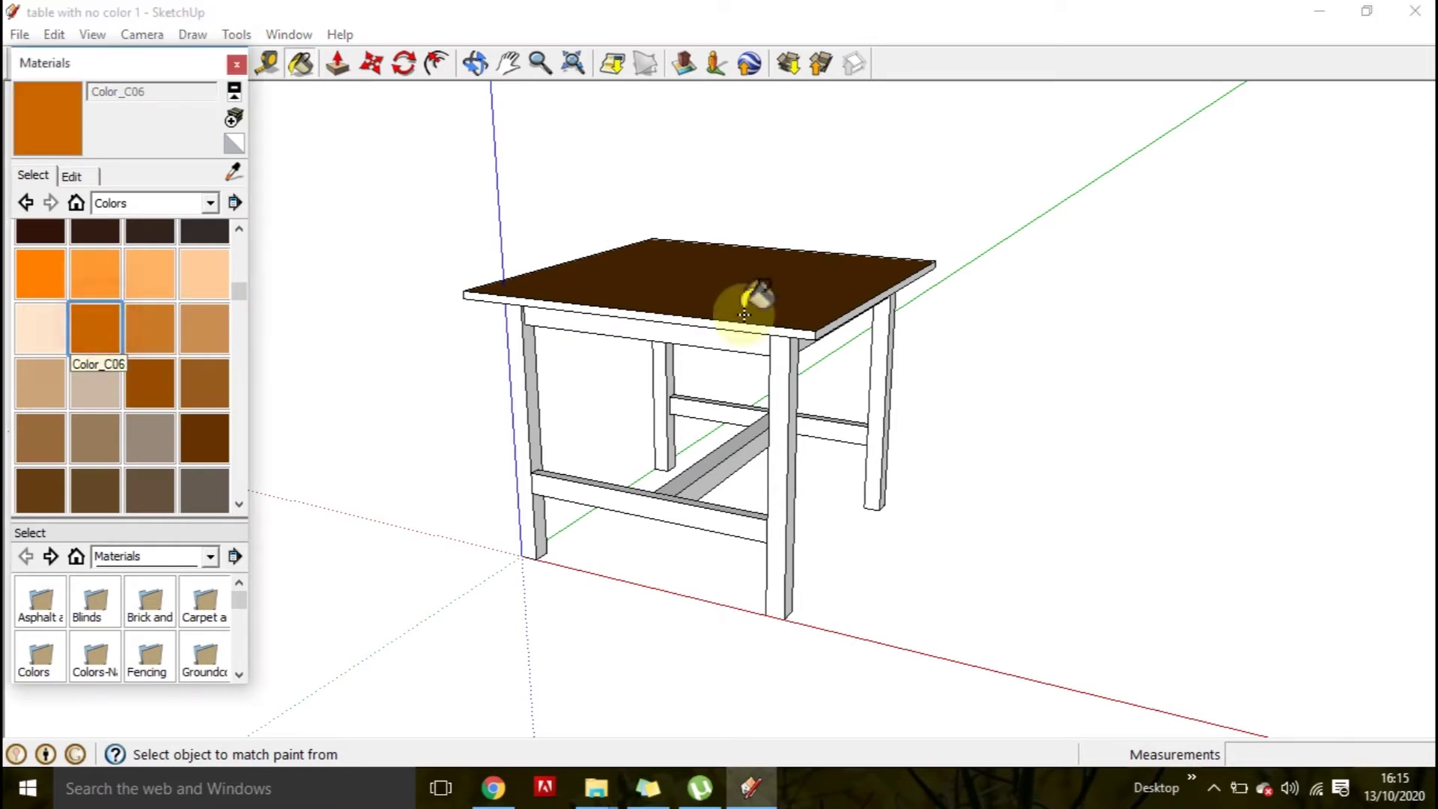
{"action": "left_click", "coordinate": [803, 284]}
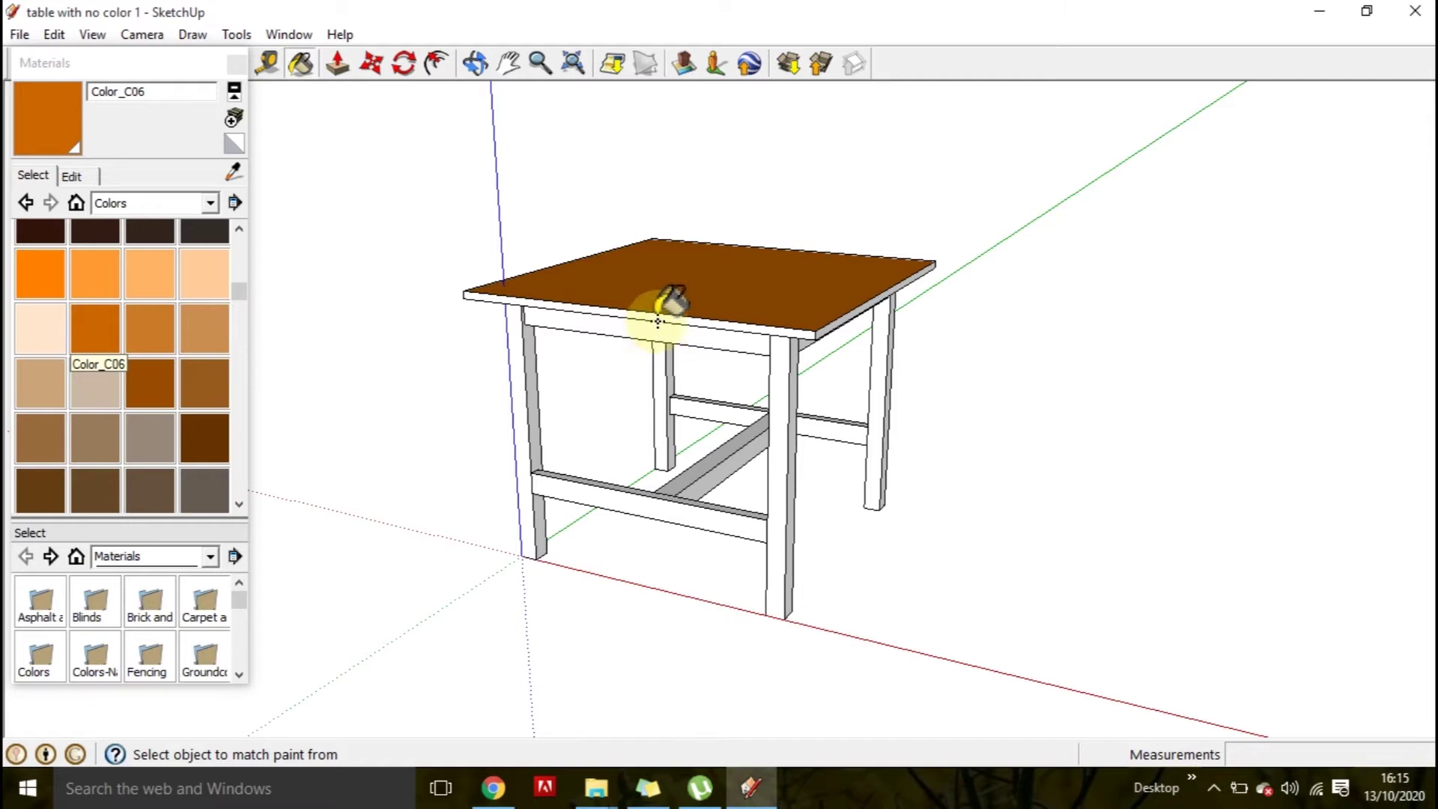
{"action": "scroll", "coordinate": [659, 324], "scroll_direction": "up", "scroll_amount": 2}
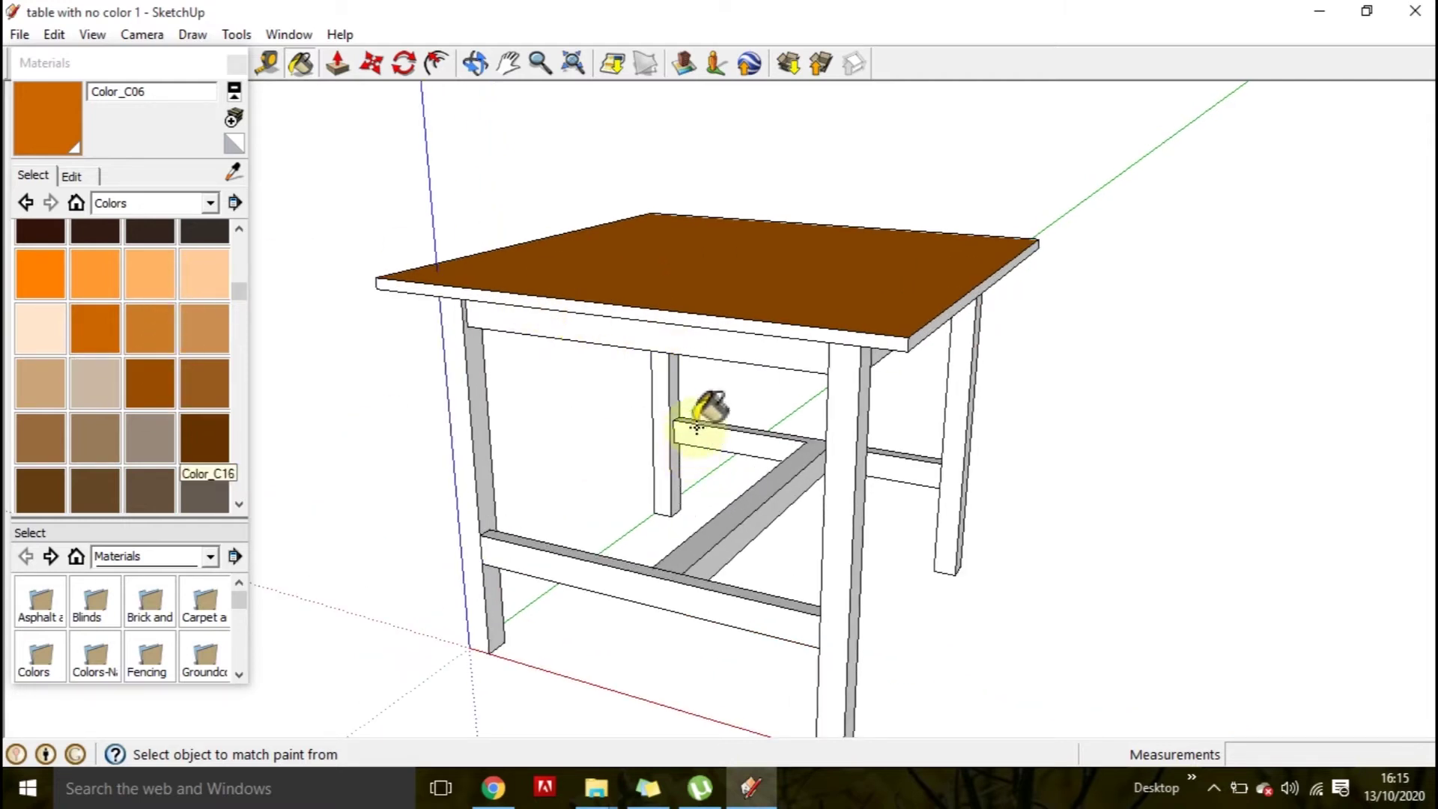
{"action": "left_click", "coordinate": [89, 277]}
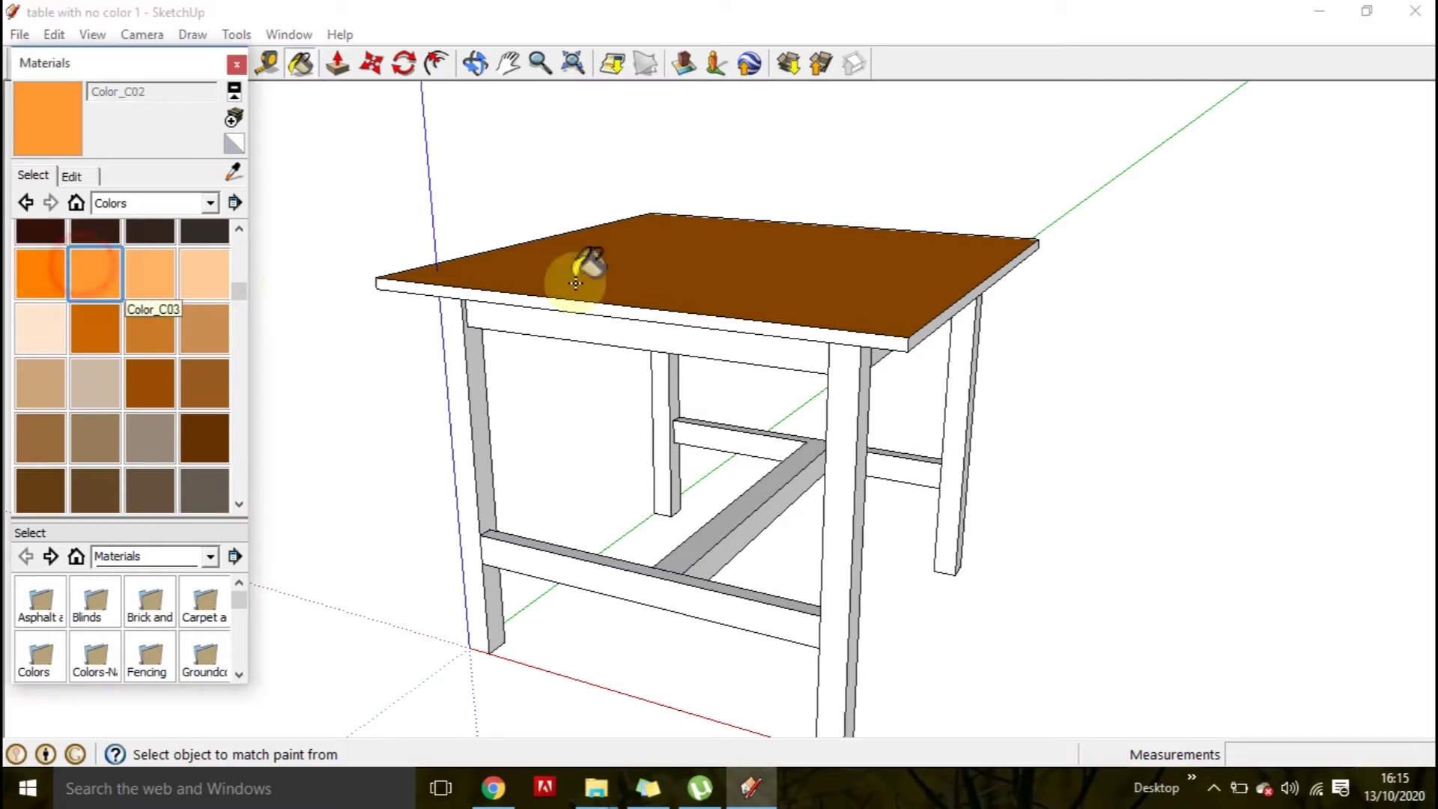
{"action": "left_click", "coordinate": [172, 275]}
{"action": "left_click", "coordinate": [801, 275]}
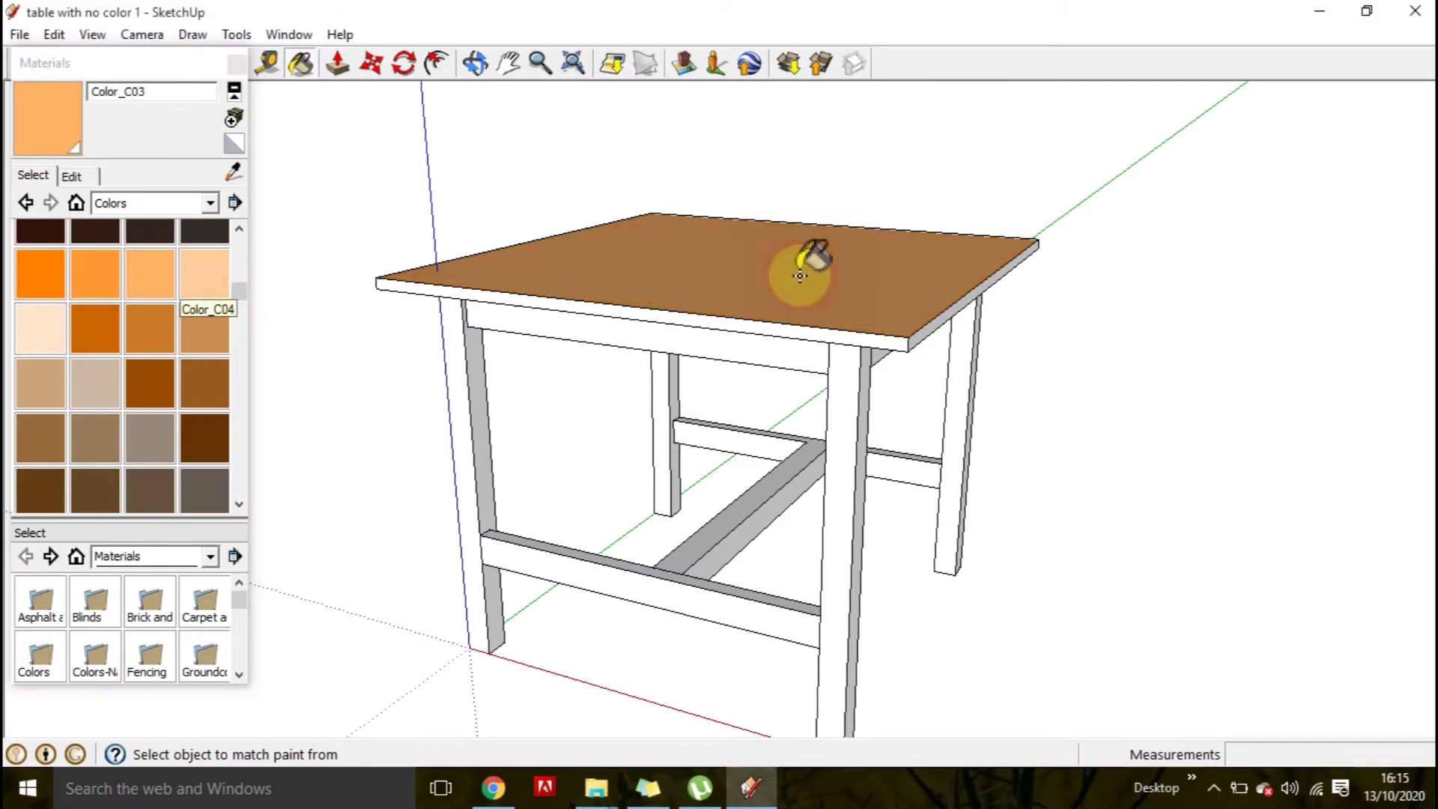
Paint the front apron below the tabletop with Color_C06, replacing it with Color_C08.
{"action": "left_click", "coordinate": [96, 330]}
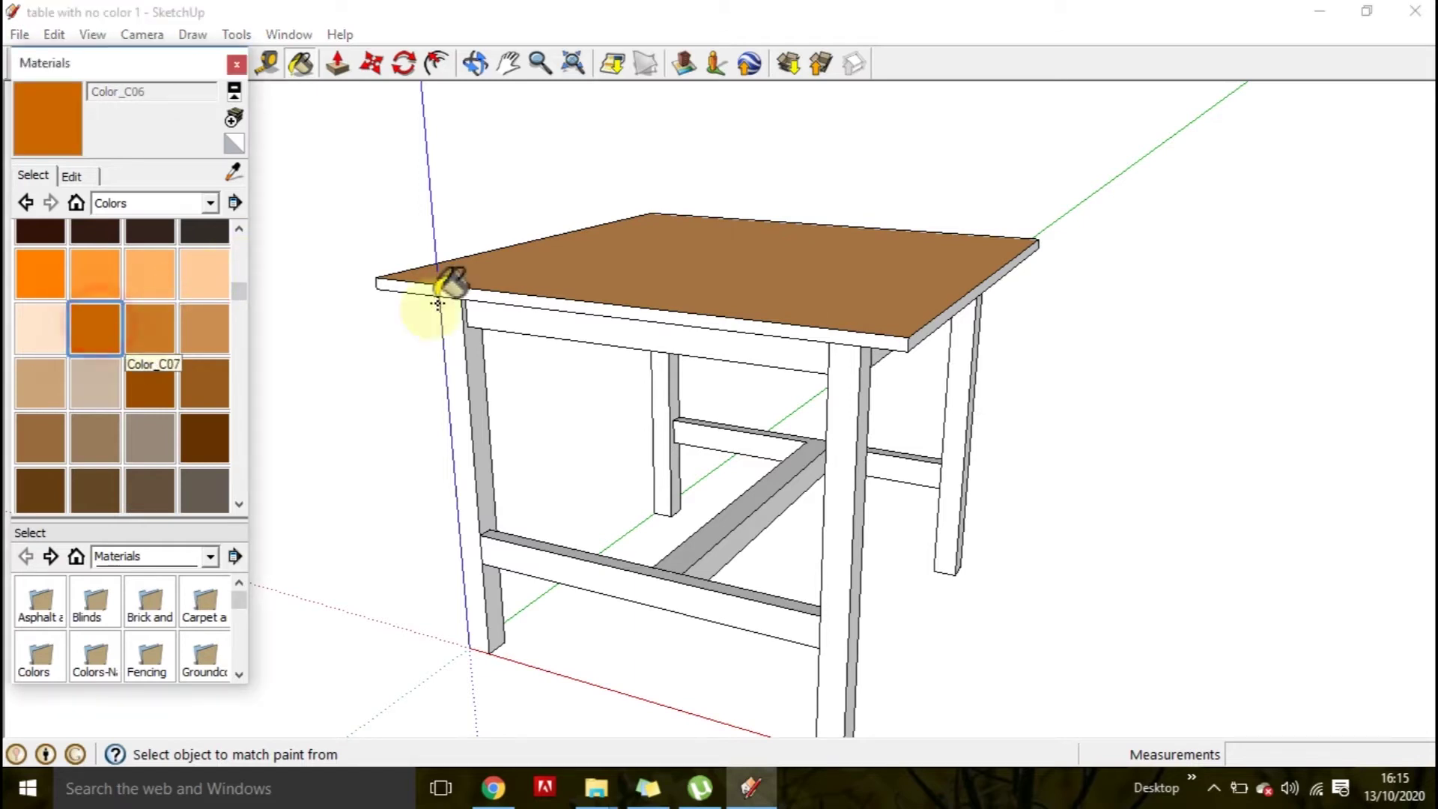
{"action": "left_click", "coordinate": [487, 318]}
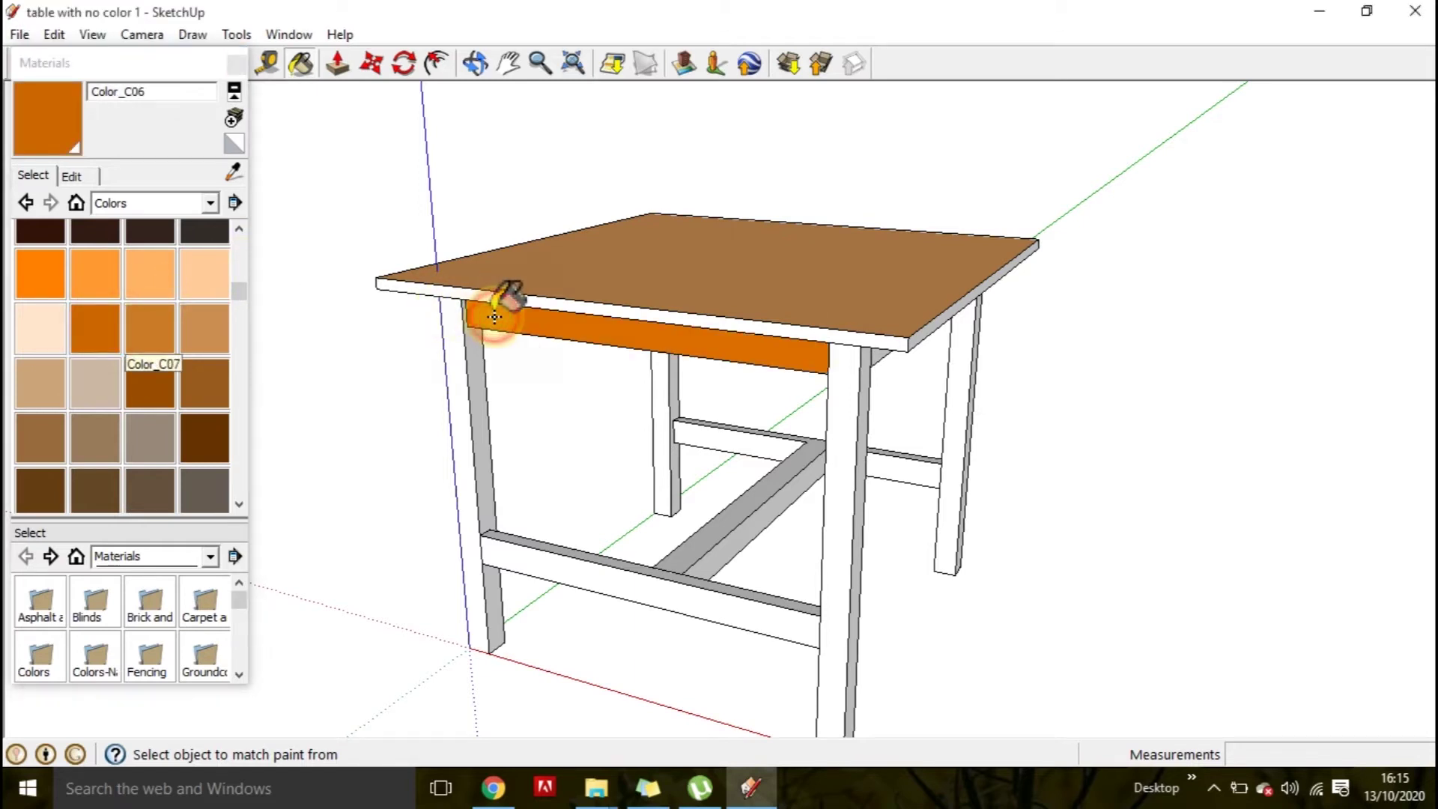
{"action": "left_click", "coordinate": [217, 326]}
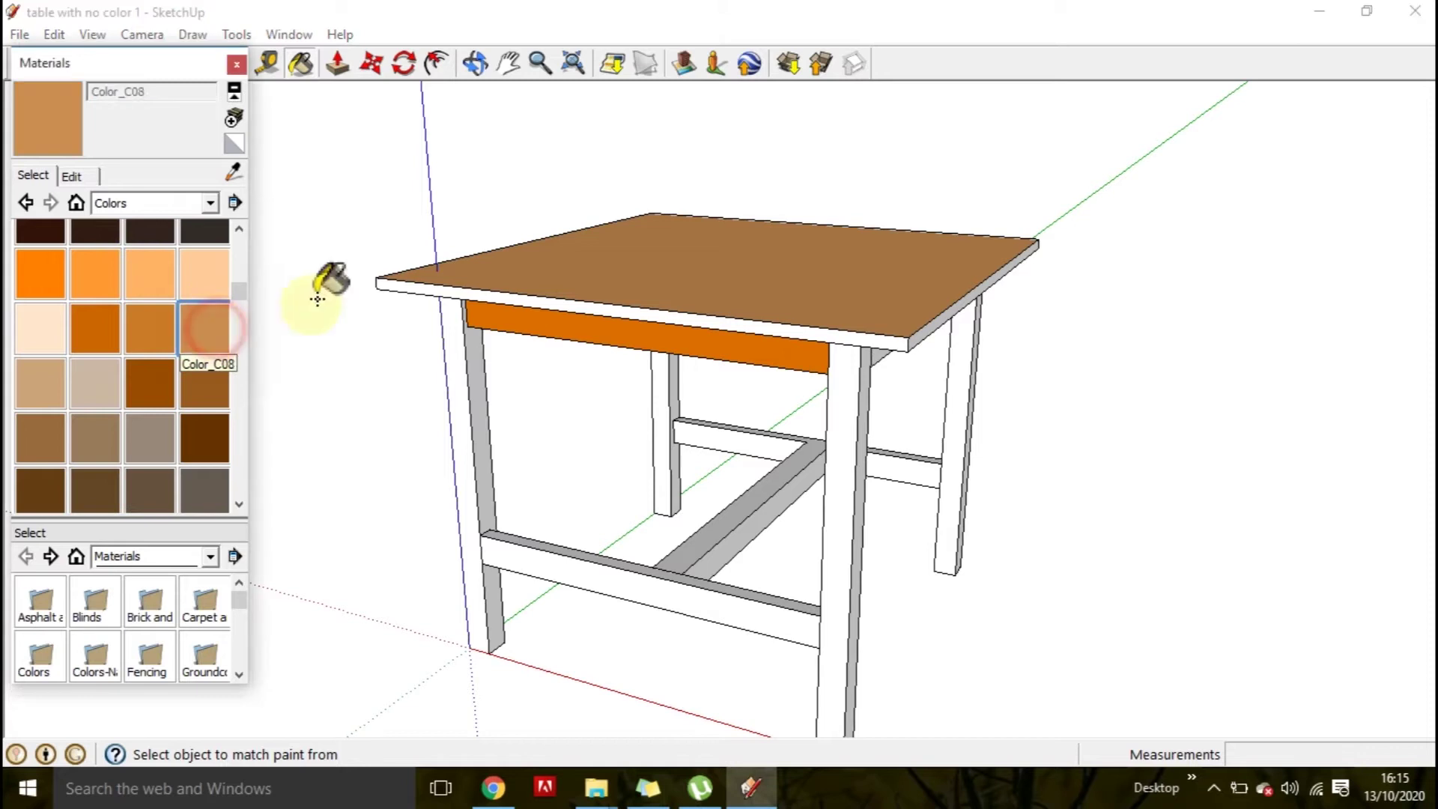
{"action": "left_click", "coordinate": [492, 313]}
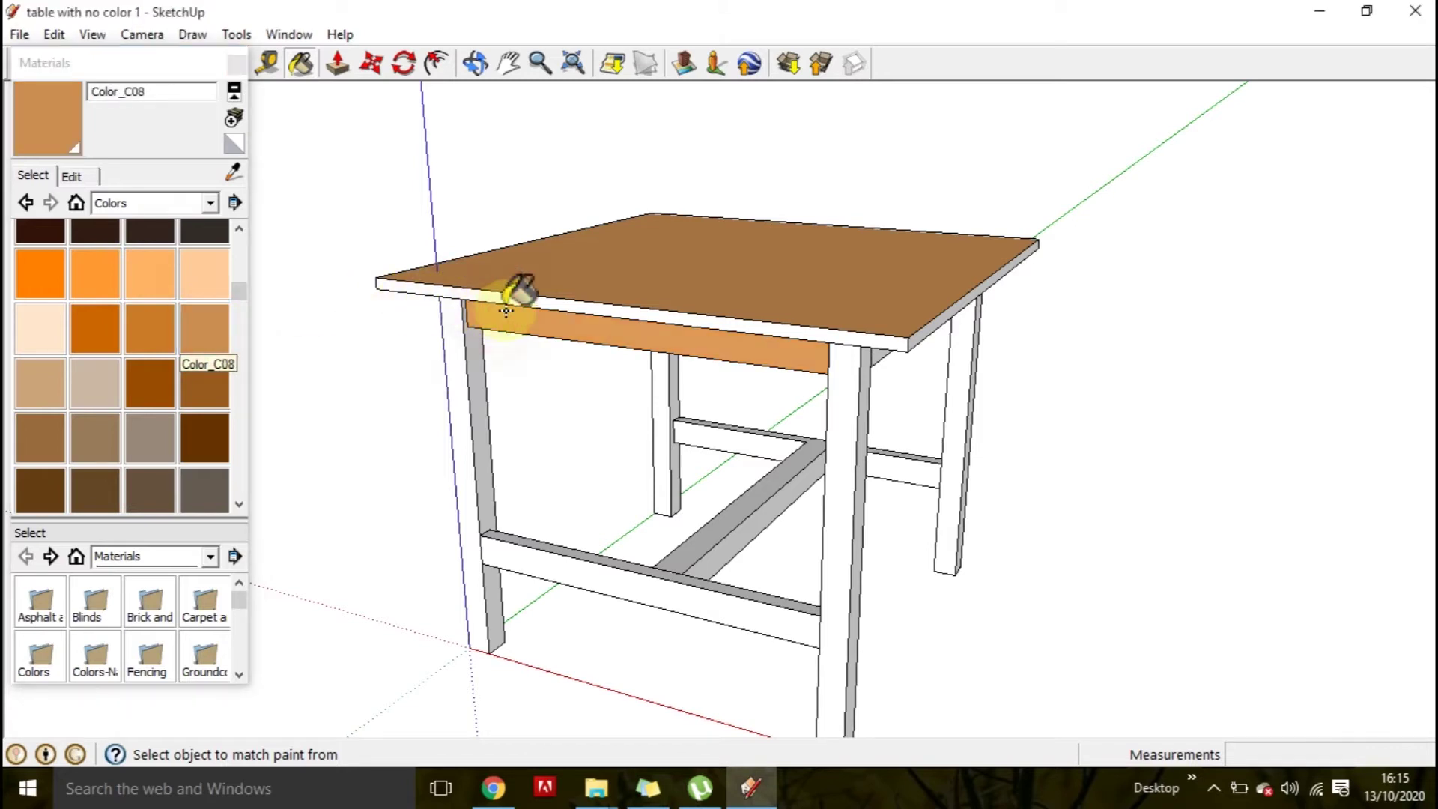
Paint the four legs and the apron on the opposite side of the table with Color_C08.
{"action": "left_click", "coordinate": [848, 367]}
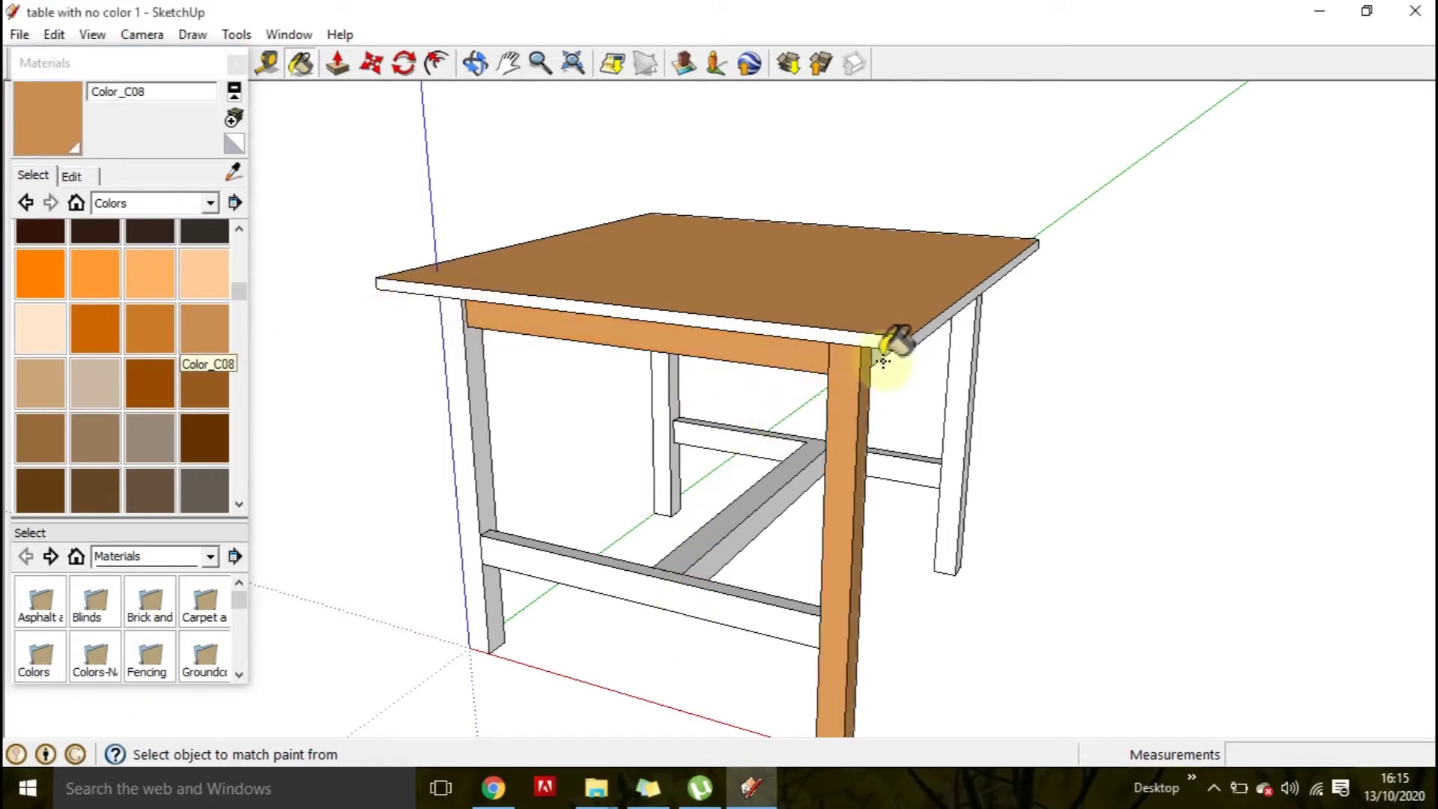
{"action": "mouse_move", "coordinate": [937, 347]}
{"action": "middle_mouse_down"}
{"action": "mouse_move", "coordinate": [957, 370]}
{"action": "mouse_move", "coordinate": [497, 331]}
{"action": "mouse_move", "coordinate": [658, 321]}
{"action": "middle_mouse_up"}
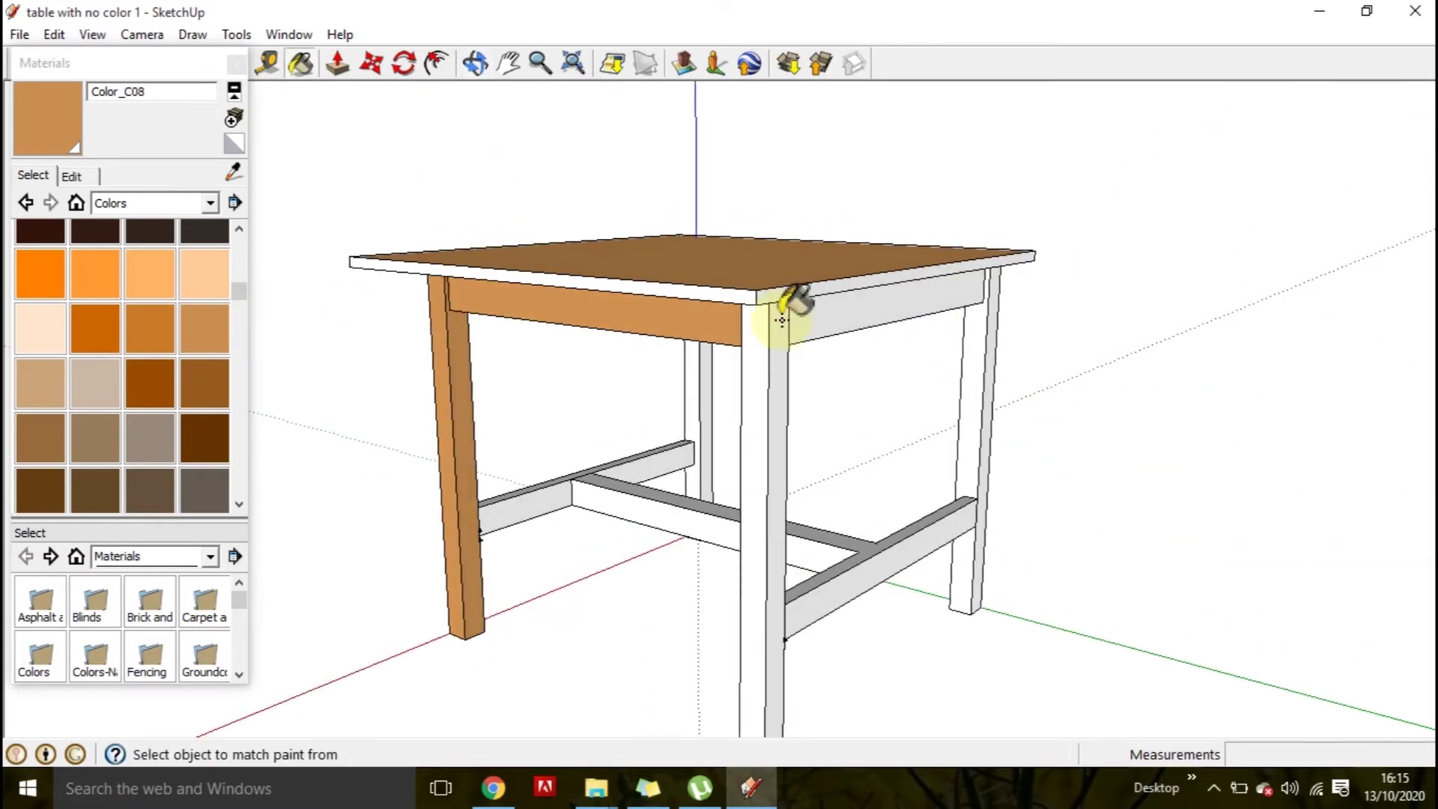
{"action": "mouse_move", "coordinate": [1021, 322]}
{"action": "middle_mouse_down"}
{"action": "mouse_move", "coordinate": [854, 359]}
{"action": "mouse_move", "coordinate": [271, 365]}
{"action": "middle_mouse_up"}
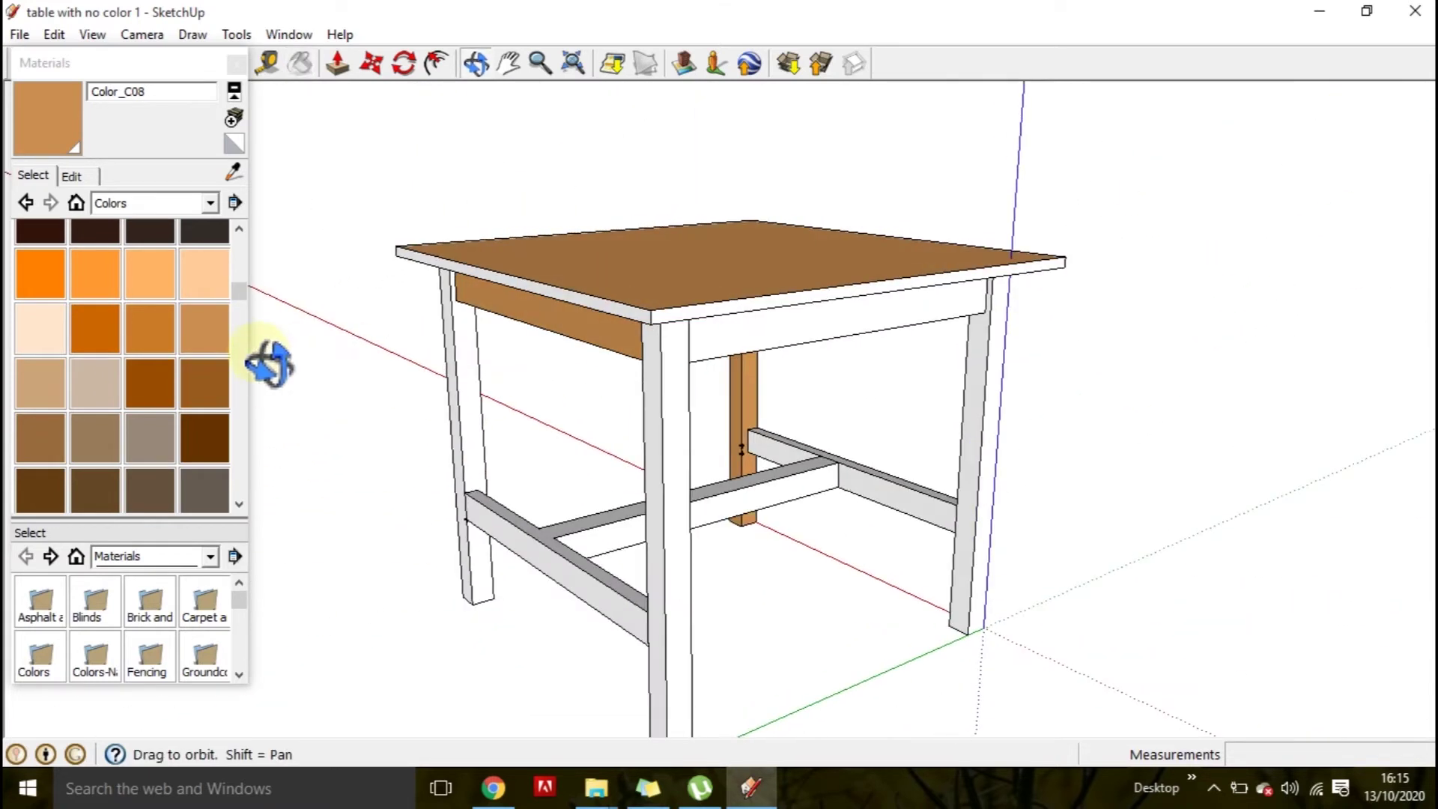
{"action": "left_click", "coordinate": [912, 308]}
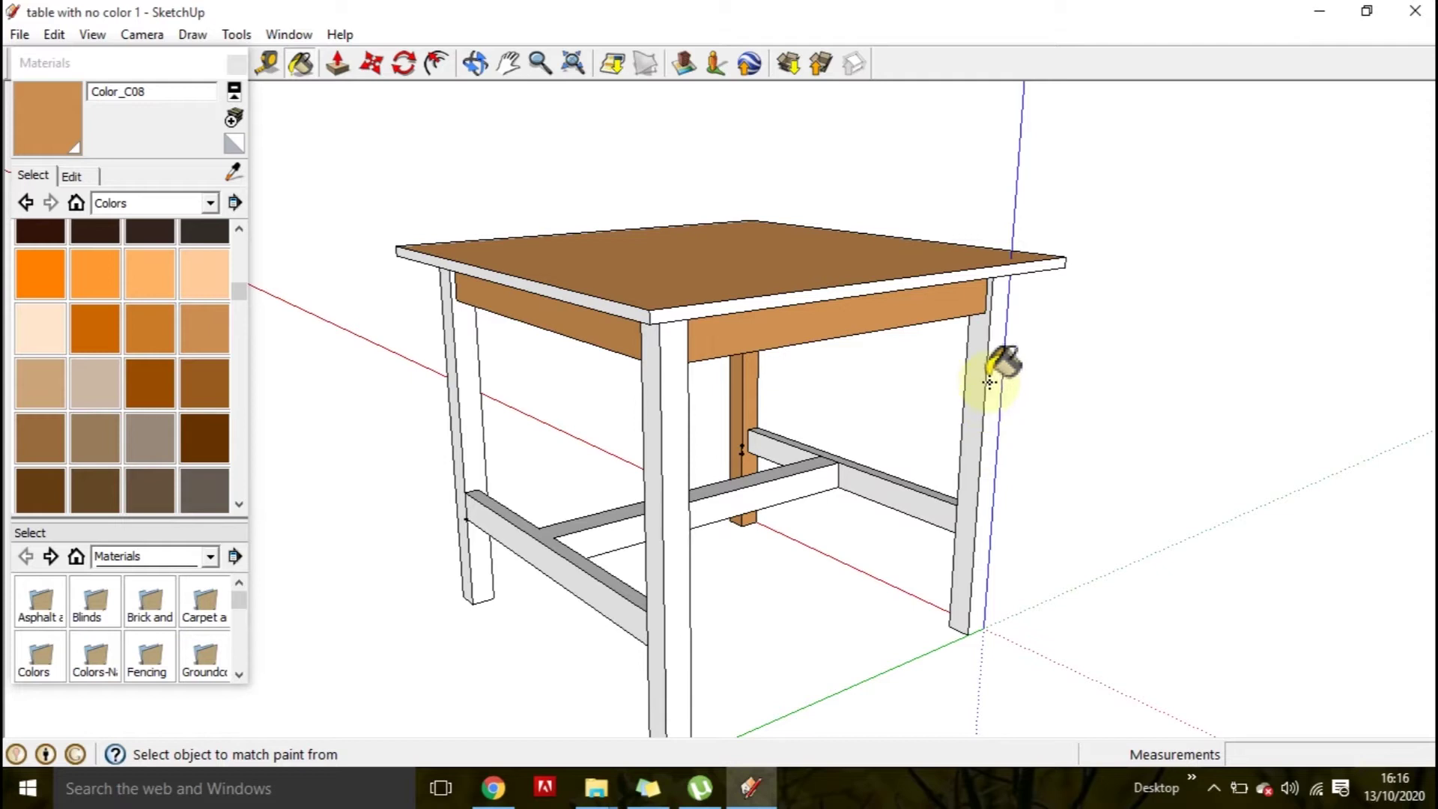
{"action": "left_click", "coordinate": [978, 322]}
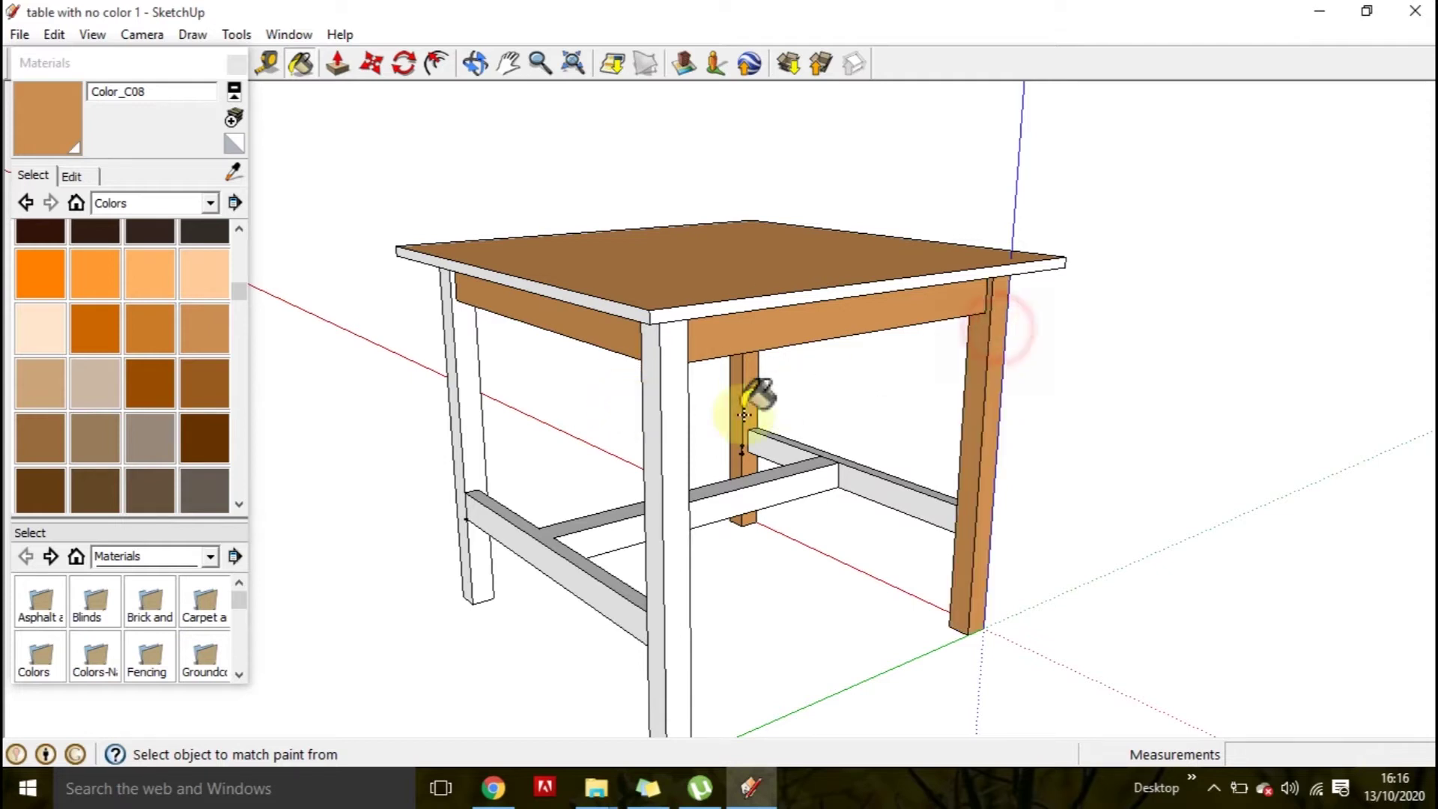
{"action": "left_click", "coordinate": [654, 455]}
{"action": "left_click", "coordinate": [453, 358]}
Paint the centre stretcher's top face and the tabletop's edge faces with Color_C16.
{"action": "mouse_move", "coordinate": [487, 320]}
{"action": "middle_mouse_down"}
{"action": "mouse_move", "coordinate": [1056, 346]}
{"action": "mouse_move", "coordinate": [706, 344]}
{"action": "middle_mouse_up"}
{"action": "left_click", "coordinate": [204, 437]}
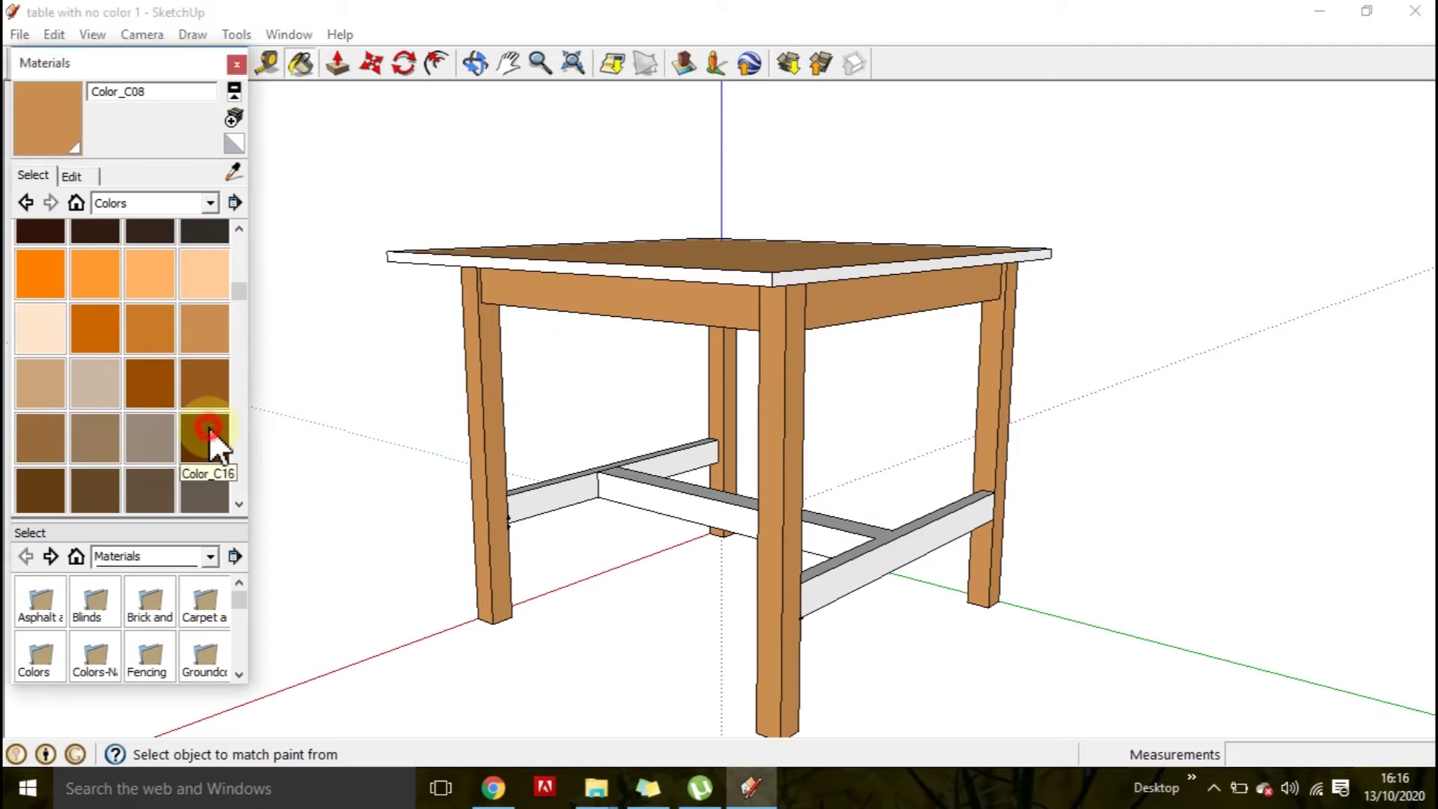
{"action": "left_click", "coordinate": [627, 303]}
{"action": "left_click", "coordinate": [884, 301]}
{"action": "middle_click_drag", "start_coordinate": [585, 307], "coordinate": [724, 555]}
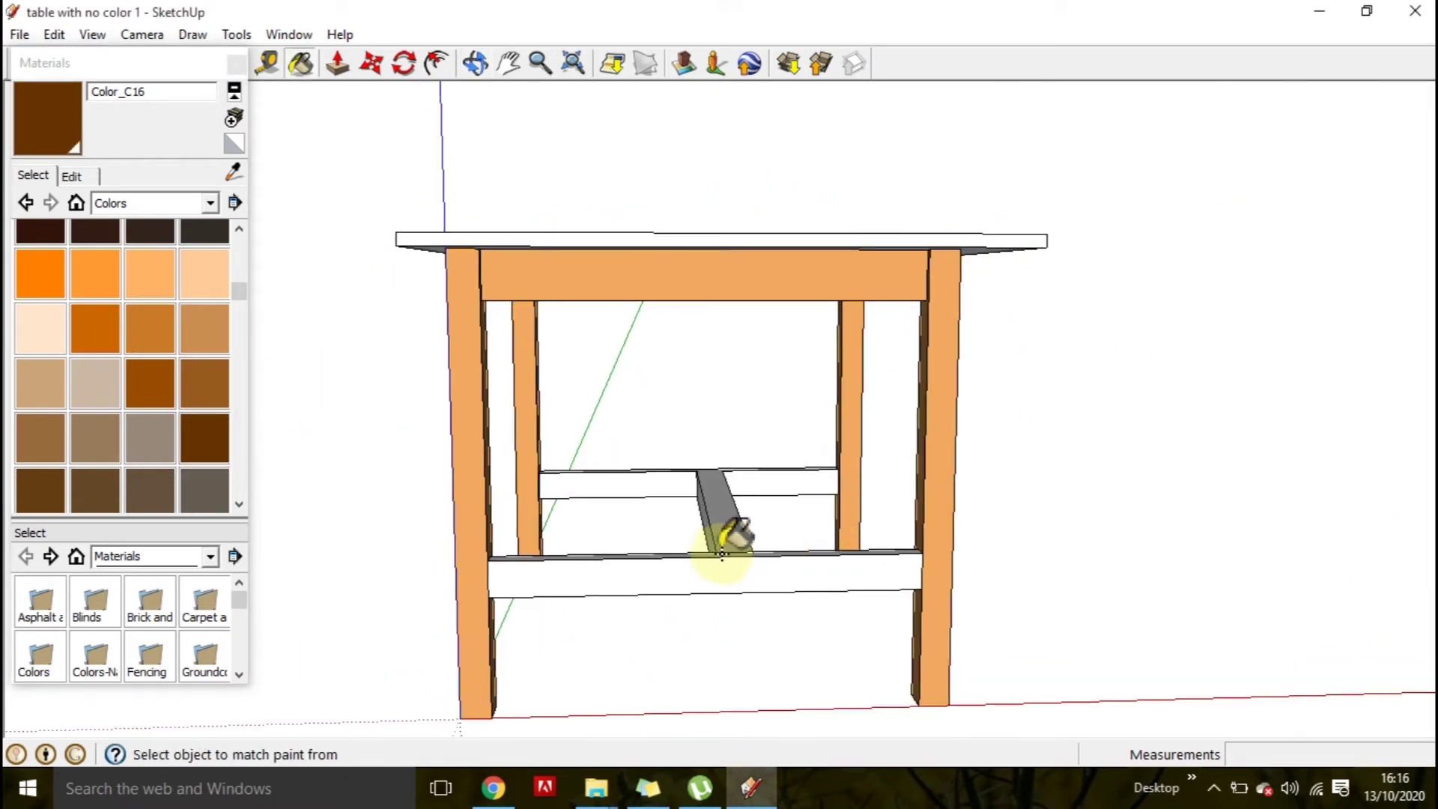
{"action": "left_click", "coordinate": [717, 521]}
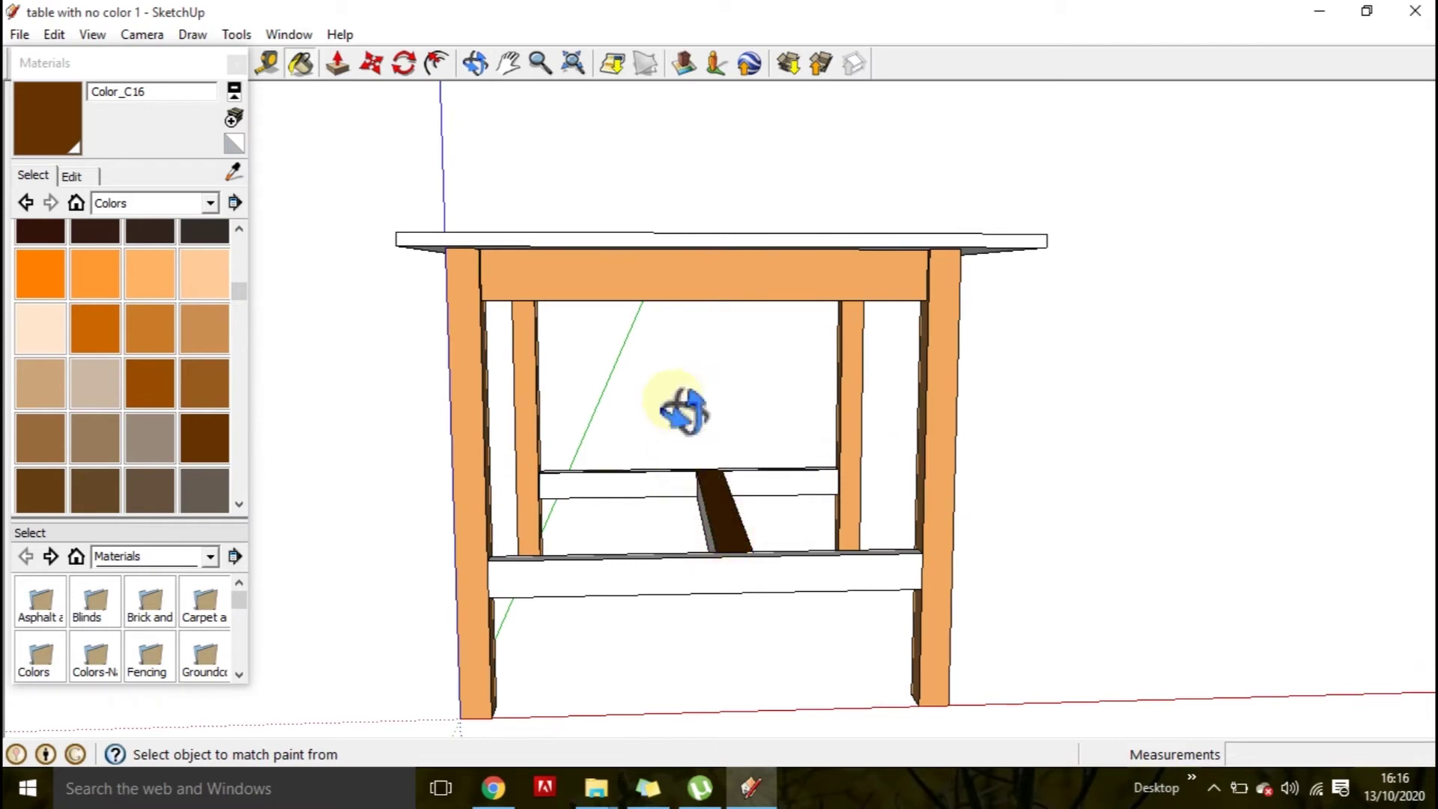
{"action": "middle_click_drag", "start_coordinate": [680, 393], "coordinate": [941, 578]}
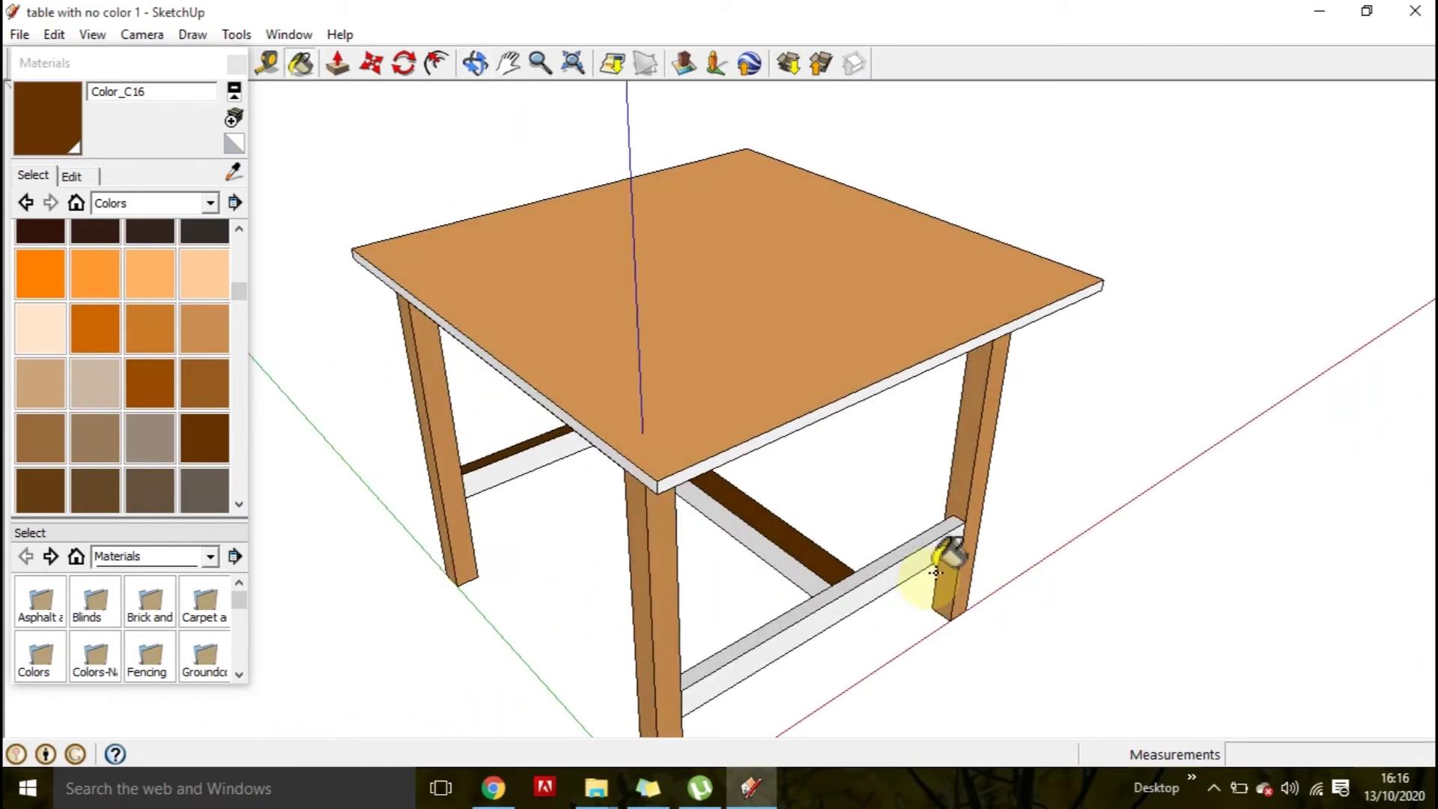
{"action": "left_click", "coordinate": [601, 448]}
{"action": "left_click", "coordinate": [772, 437]}
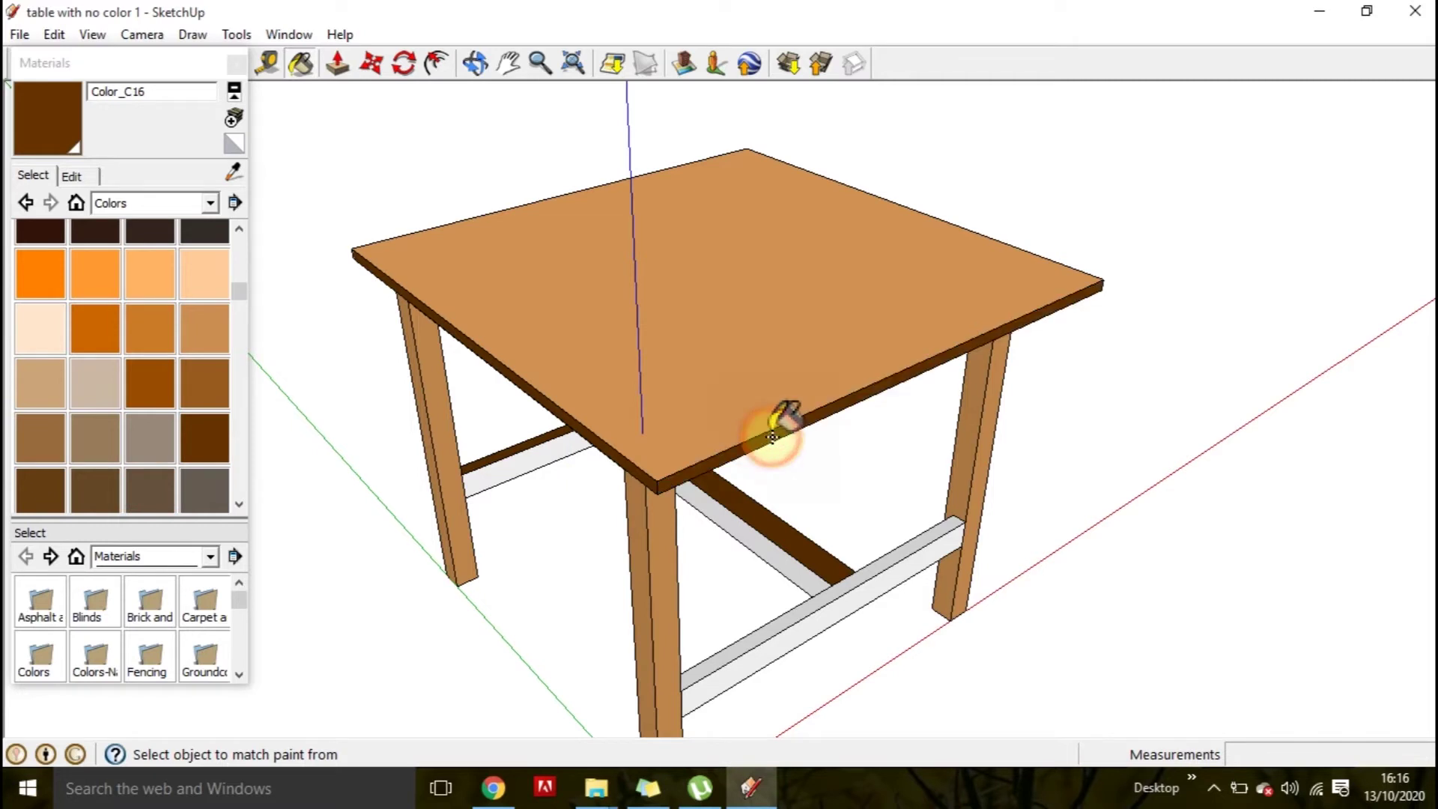
Select the entire table, paint all of it with Color_C01, and clear the selection.
{"action": "middle_click_drag", "start_coordinate": [931, 402], "coordinate": [839, 525]}
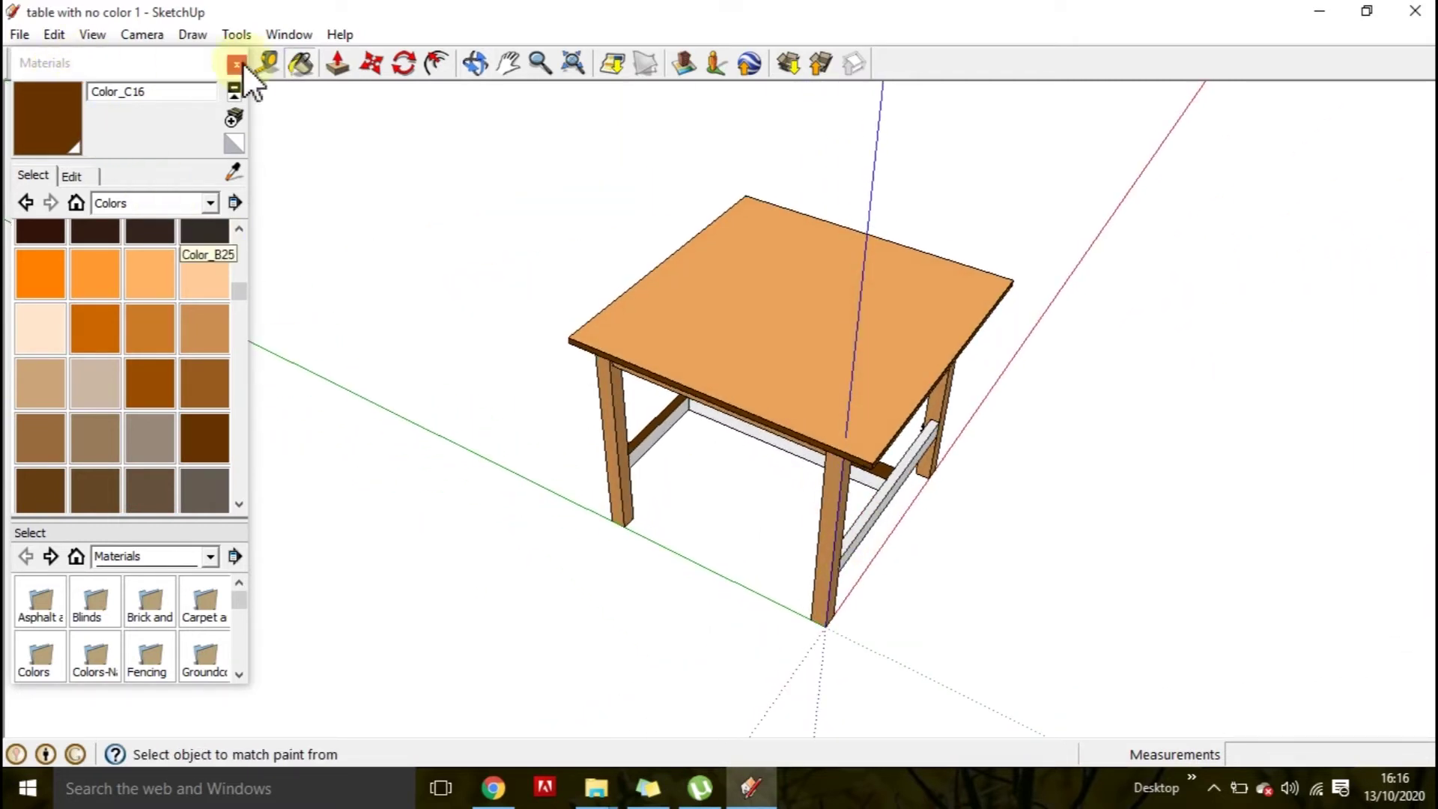
{"action": "left_click_drag", "start_coordinate": [175, 56], "coordinate": [183, 112]}
{"action": "left_click", "coordinate": [19, 65]}
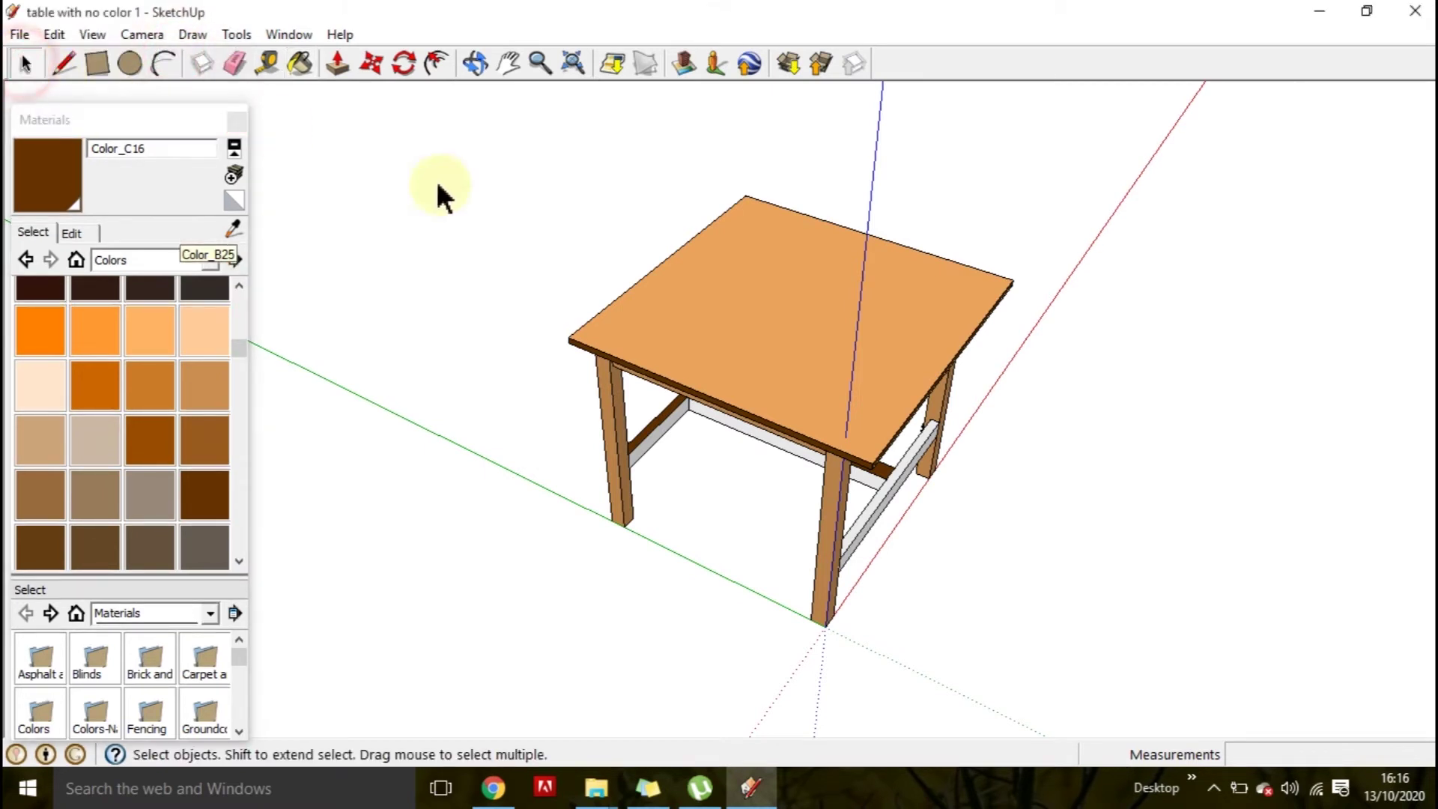
{"action": "left_click_drag", "start_coordinate": [457, 137], "coordinate": [1090, 672]}
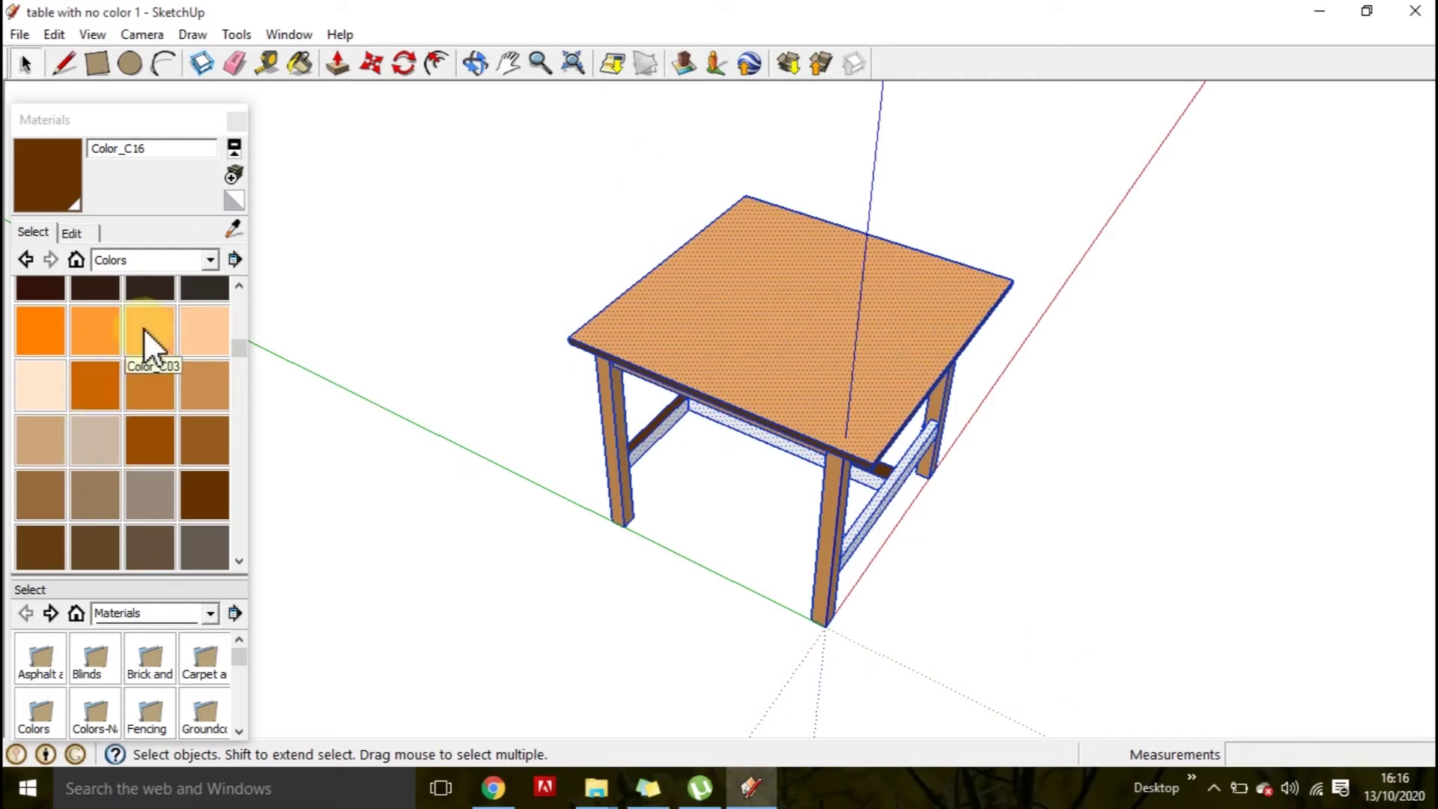
{"action": "left_click", "coordinate": [46, 330]}
{"action": "left_click", "coordinate": [715, 352]}
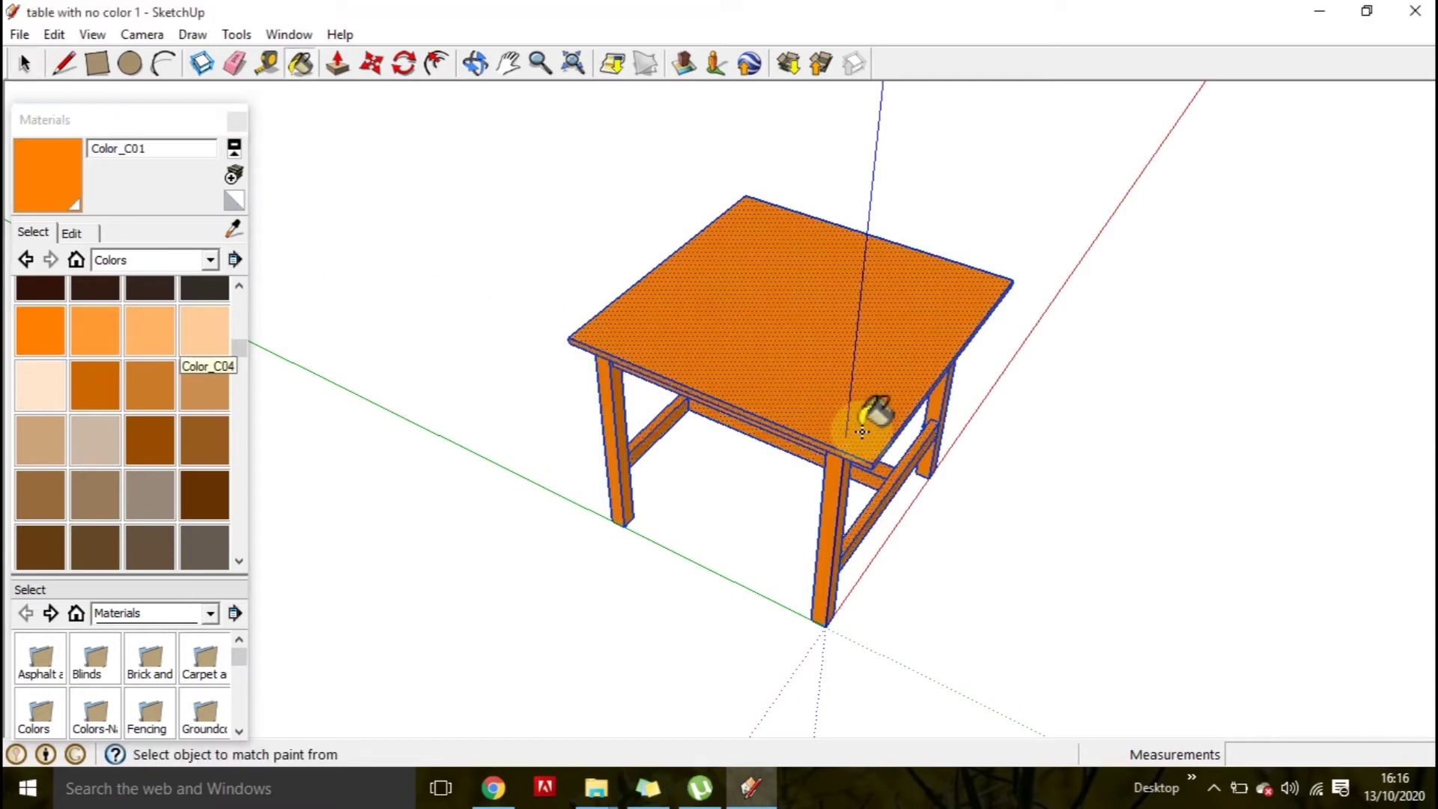
{"action": "middle_click_drag", "start_coordinate": [964, 394], "coordinate": [235, 160]}
{"action": "mouse_move", "coordinate": [666, 469]}
{"action": "middle_mouse_down"}
{"action": "mouse_move", "coordinate": [689, 202]}
{"action": "mouse_move", "coordinate": [873, 305]}
{"action": "mouse_move", "coordinate": [719, 491]}
{"action": "mouse_move", "coordinate": [667, 407]}
{"action": "mouse_move", "coordinate": [702, 488]}
{"action": "mouse_move", "coordinate": [969, 539]}
{"action": "mouse_move", "coordinate": [838, 514]}
{"action": "mouse_move", "coordinate": [632, 322]}
{"action": "middle_mouse_up"}
{"action": "left_click", "coordinate": [25, 64]}
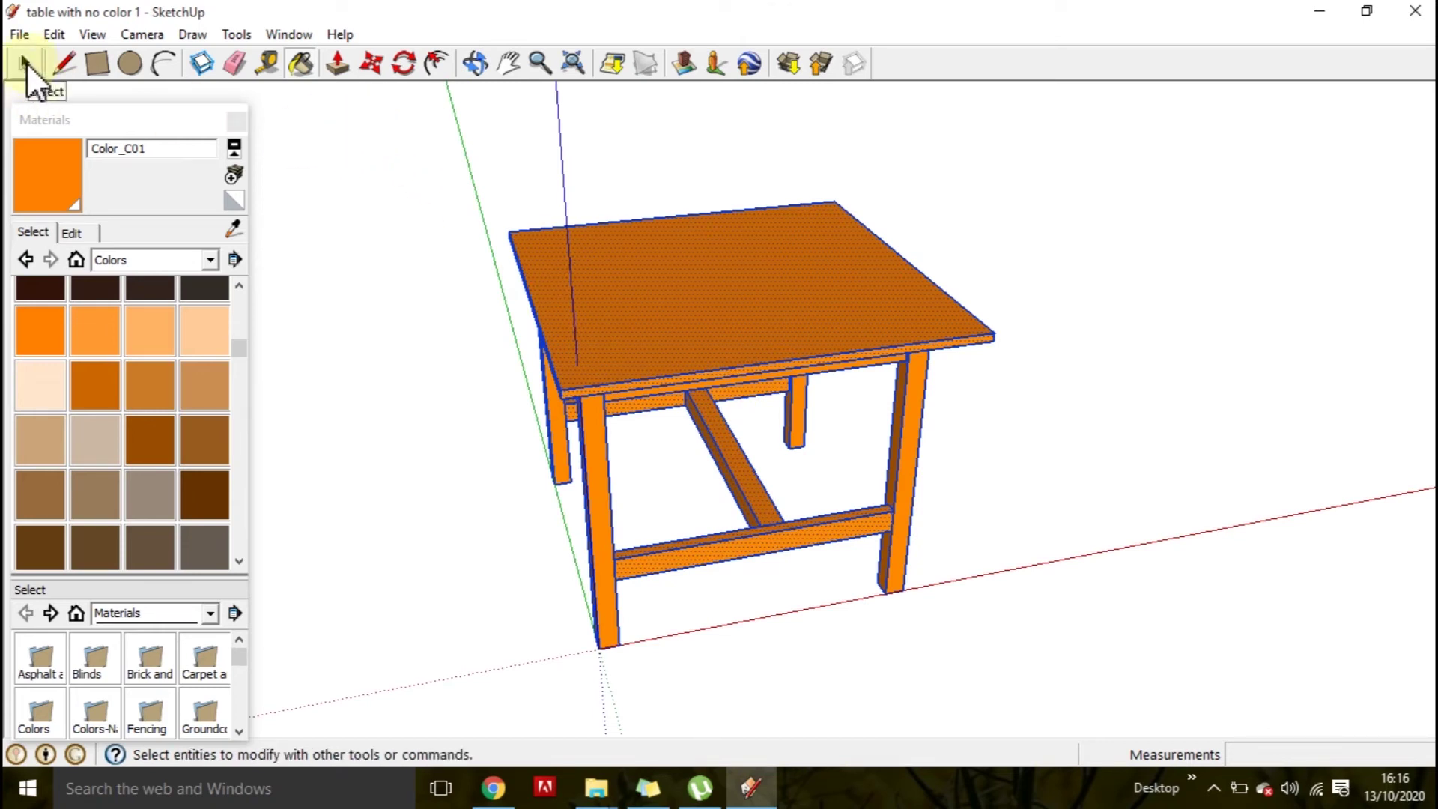
{"action": "left_click", "coordinate": [385, 199]}
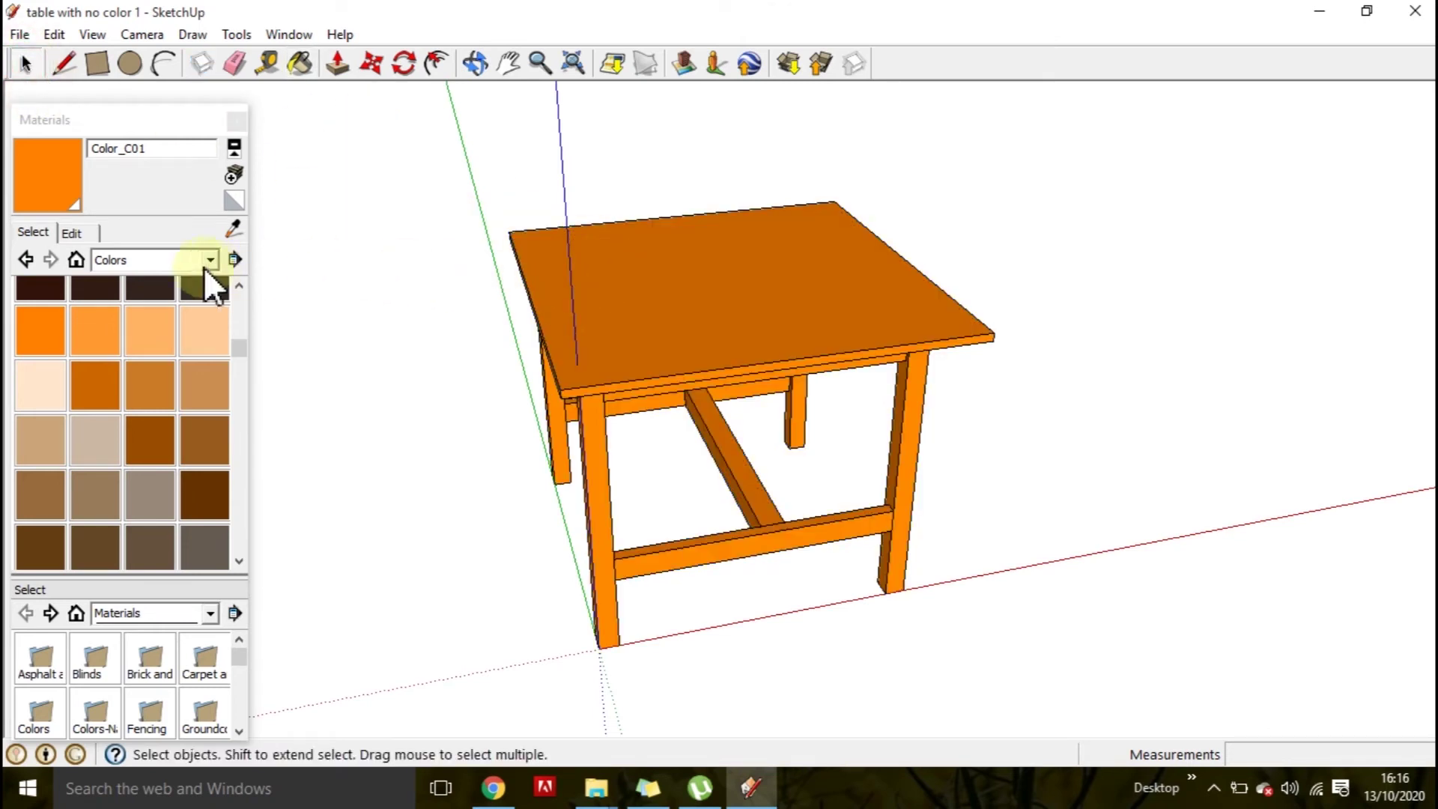
Paint the side stretcher, centre stretcher, front apron and adjacent leg on one side of the table with Color_C11.
{"action": "mouse_move", "coordinate": [558, 374]}
{"action": "middle_mouse_down"}
{"action": "mouse_move", "coordinate": [563, 345]}
{"action": "mouse_move", "coordinate": [385, 176]}
{"action": "mouse_move", "coordinate": [244, 254]}
{"action": "mouse_move", "coordinate": [751, 385]}
{"action": "mouse_move", "coordinate": [430, 448]}
{"action": "mouse_move", "coordinate": [389, 427]}
{"action": "middle_mouse_up"}
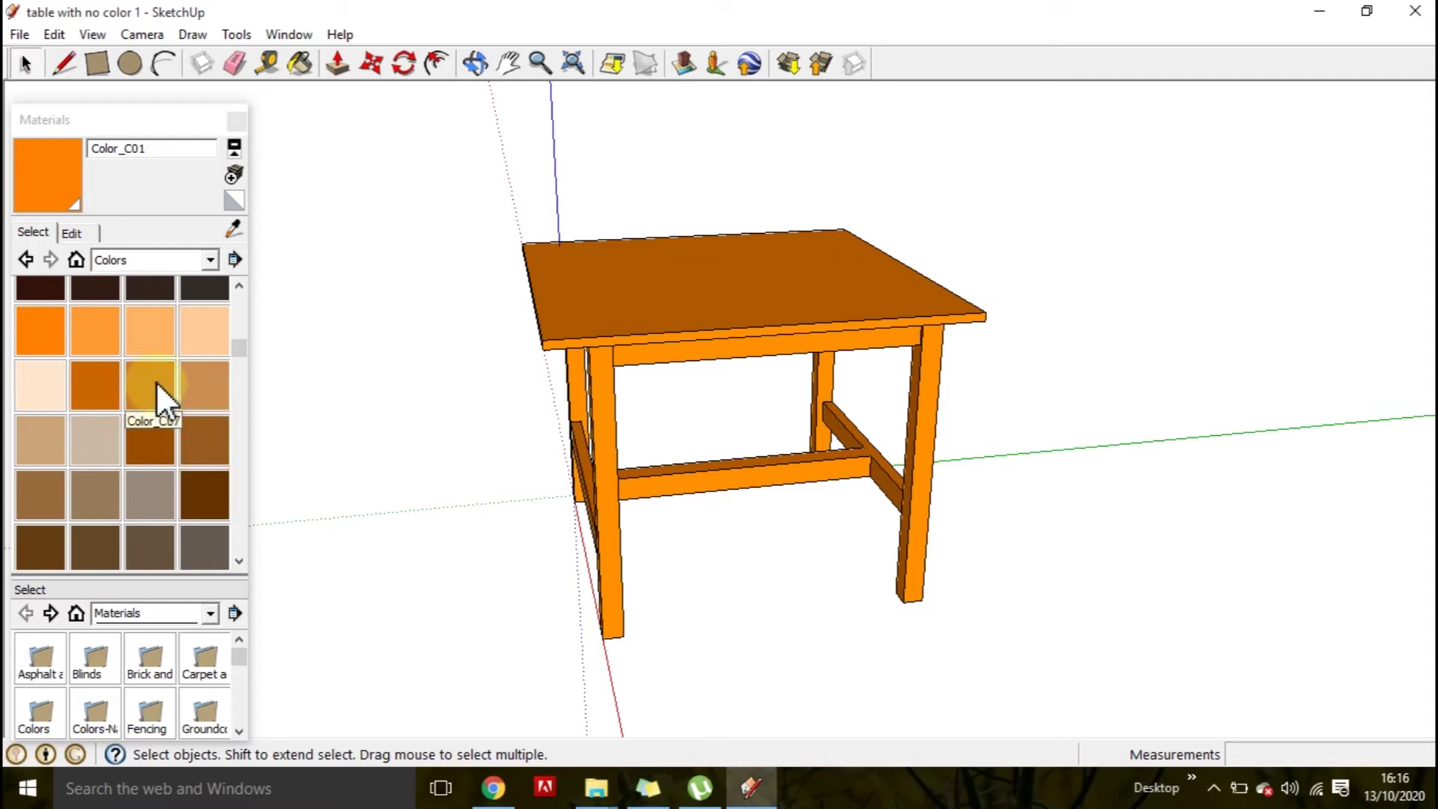
{"action": "left_click", "coordinate": [156, 433]}
{"action": "mouse_move", "coordinate": [745, 453]}
{"action": "middle_mouse_down"}
{"action": "mouse_move", "coordinate": [614, 439]}
{"action": "mouse_move", "coordinate": [594, 423]}
{"action": "middle_mouse_up"}
{"action": "left_click", "coordinate": [622, 441]}
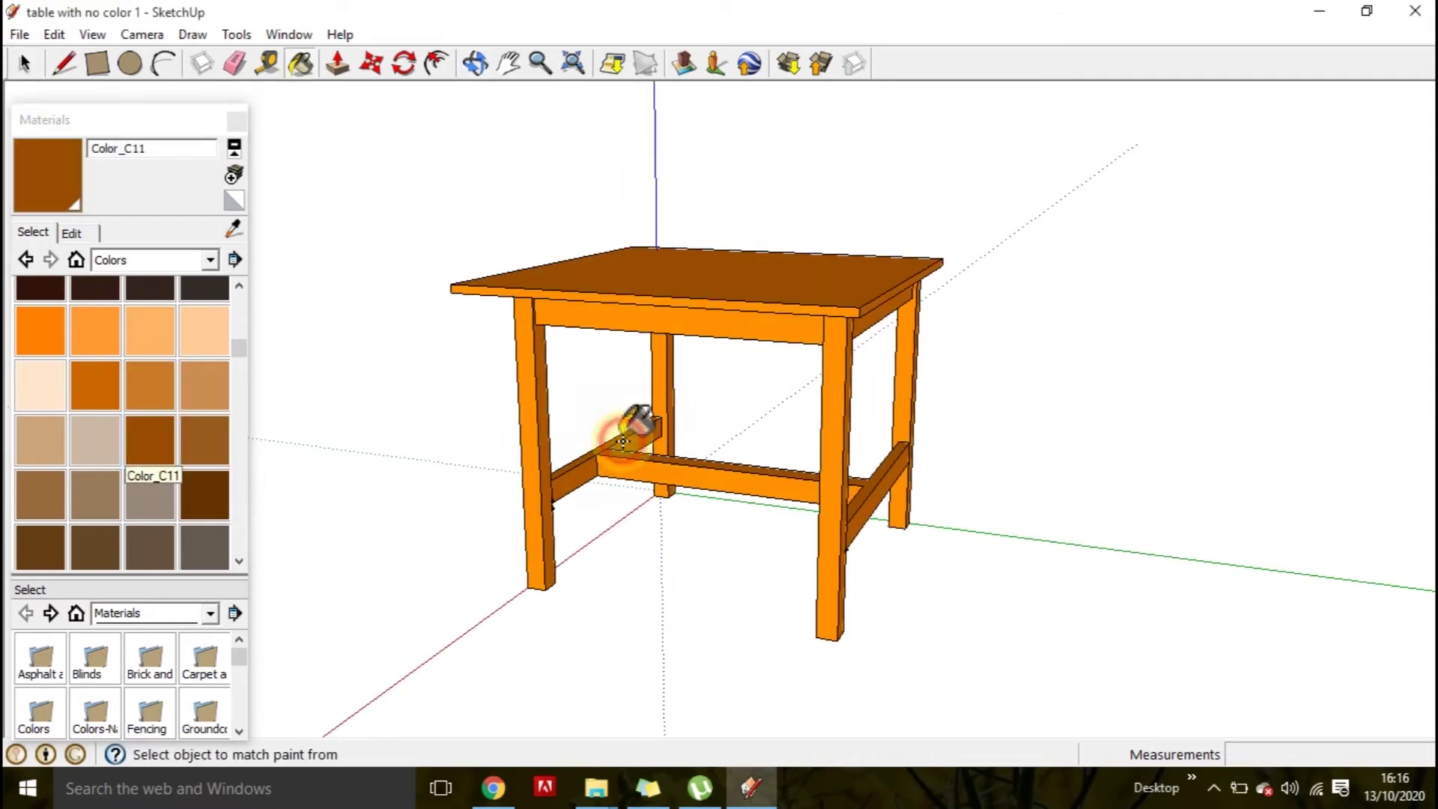
{"action": "left_click", "coordinate": [666, 471]}
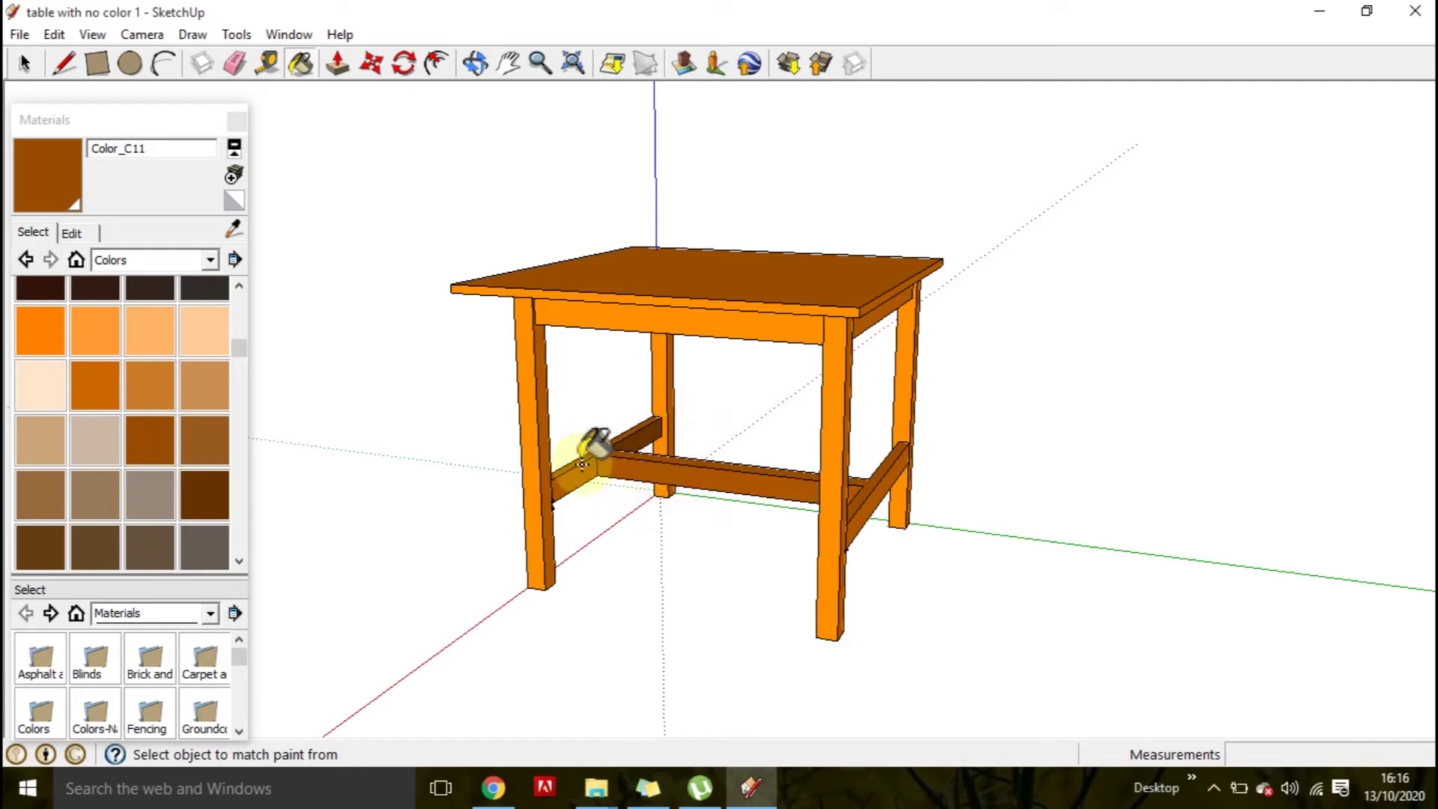
{"action": "left_click", "coordinate": [668, 316]}
{"action": "left_click", "coordinate": [844, 376]}
Paint the aprons on two further sides, another leg and the centre stretcher's other face with Color_C11.
{"action": "mouse_move", "coordinate": [854, 378]}
{"action": "middle_mouse_down"}
{"action": "mouse_move", "coordinate": [742, 426]}
{"action": "mouse_move", "coordinate": [523, 375]}
{"action": "middle_mouse_up"}
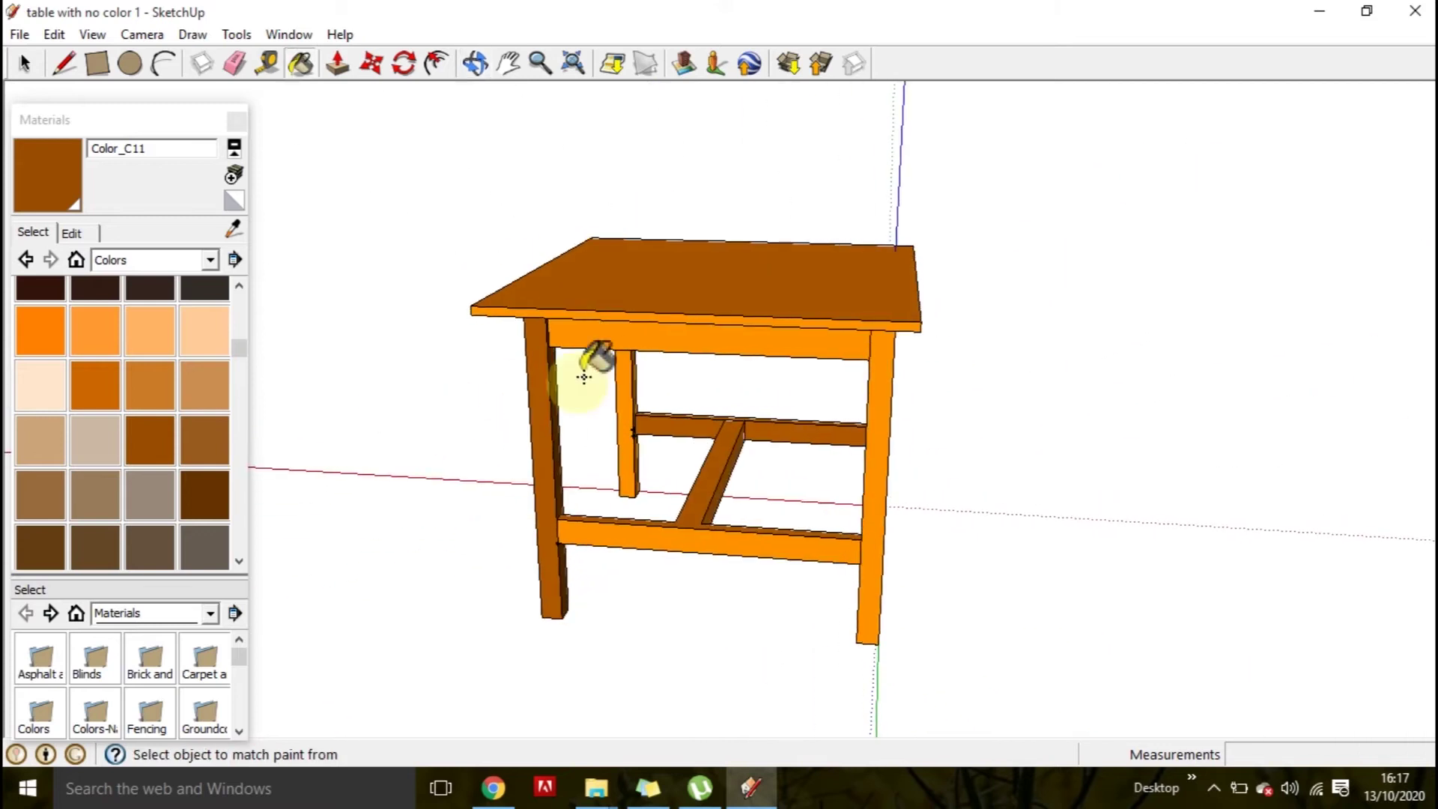
{"action": "left_click", "coordinate": [633, 329]}
{"action": "left_click", "coordinate": [879, 433]}
{"action": "mouse_move", "coordinate": [892, 423]}
{"action": "middle_mouse_down"}
{"action": "mouse_move", "coordinate": [722, 456]}
{"action": "mouse_move", "coordinate": [700, 386]}
{"action": "middle_mouse_up"}
{"action": "left_click", "coordinate": [720, 371]}
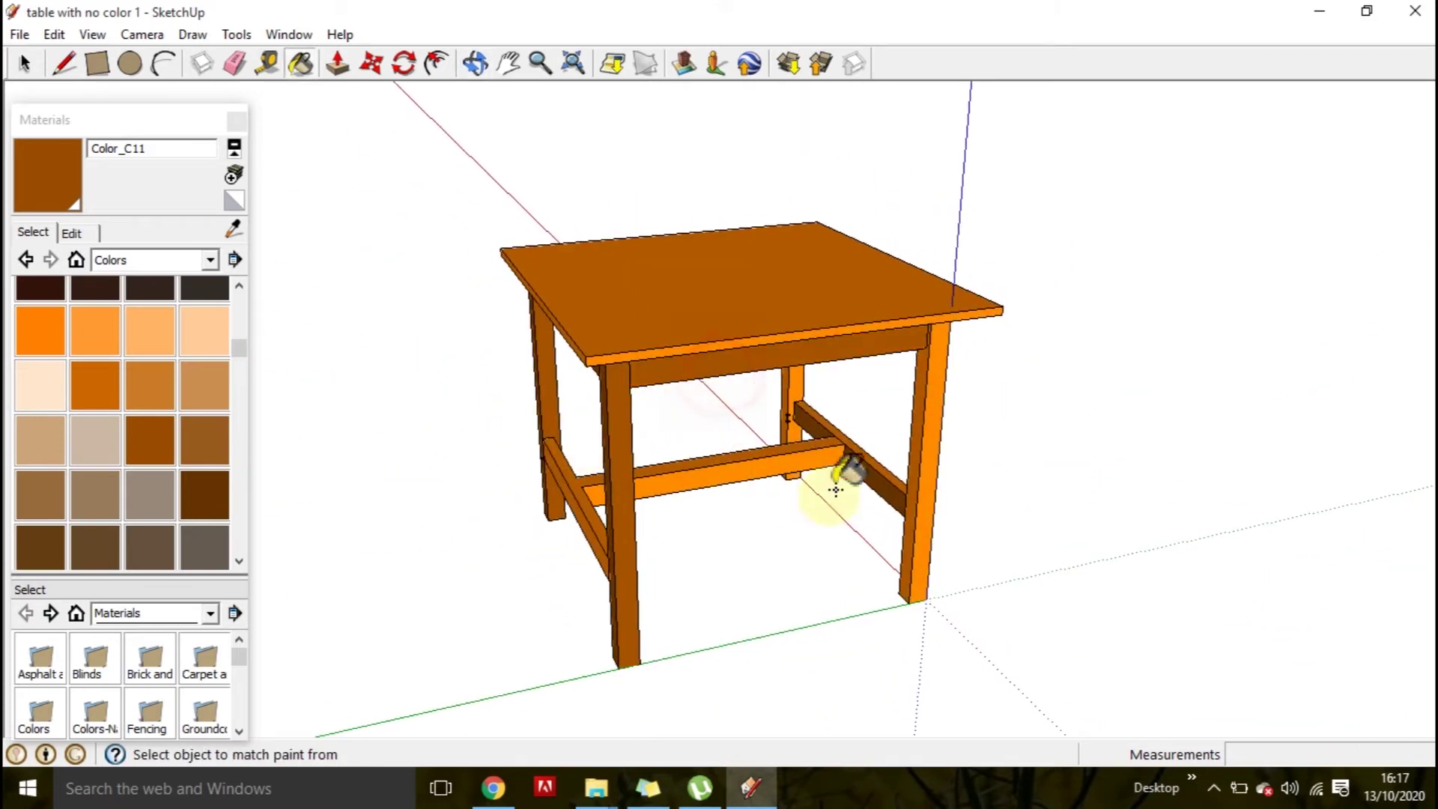
{"action": "left_click", "coordinate": [820, 459]}
Paint the remaining side's lower stretcher and its two legs with Color_C11.
{"action": "mouse_move", "coordinate": [979, 411]}
{"action": "middle_mouse_down"}
{"action": "mouse_move", "coordinate": [353, 466]}
{"action": "mouse_move", "coordinate": [672, 516]}
{"action": "middle_mouse_up"}
{"action": "left_click", "coordinate": [708, 551]}
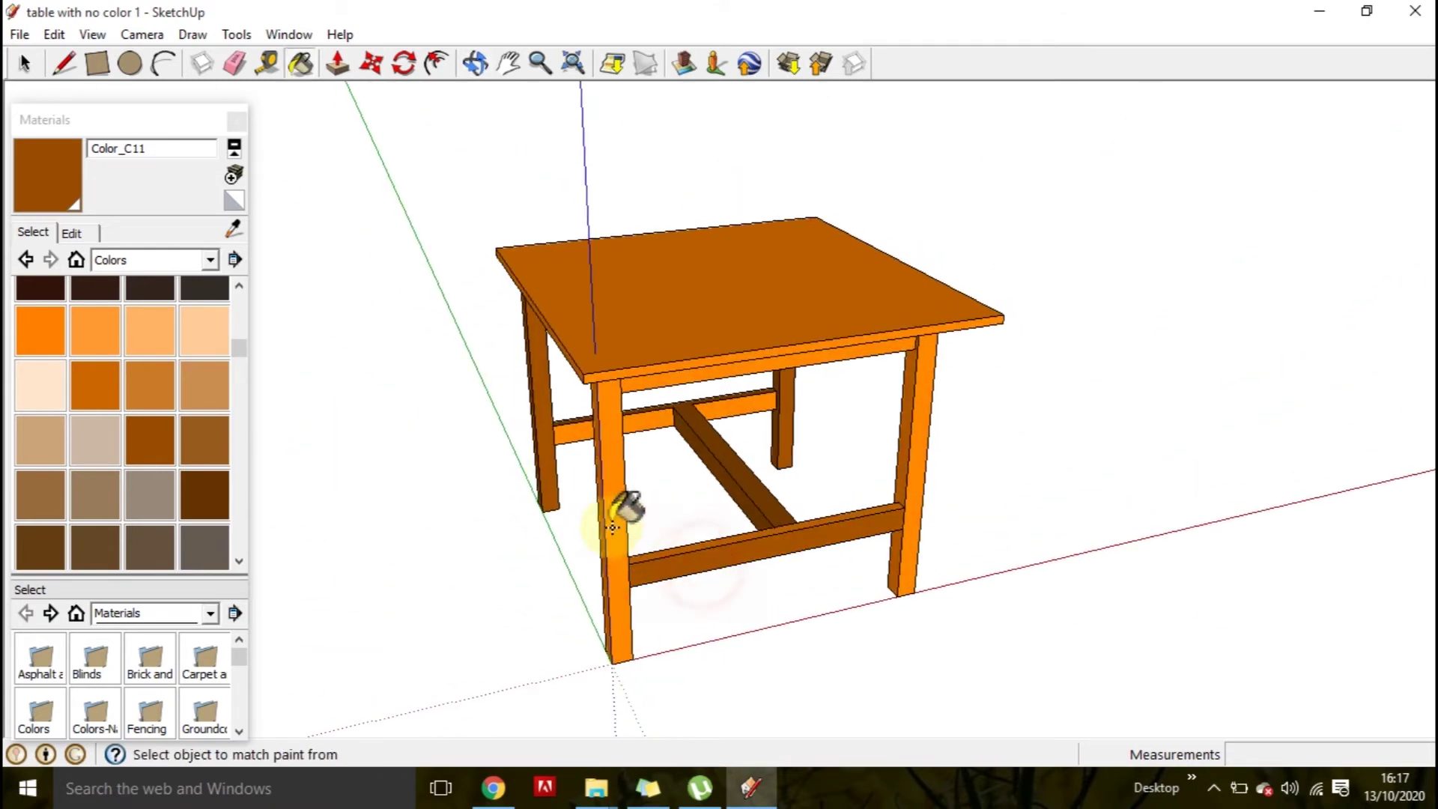
{"action": "left_click", "coordinate": [628, 515]}
{"action": "left_click", "coordinate": [920, 489]}
Paint the underside of the tabletop and the last apron below it with Color_C11.
{"action": "mouse_move", "coordinate": [921, 402]}
{"action": "middle_mouse_down"}
{"action": "mouse_move", "coordinate": [787, 344]}
{"action": "mouse_move", "coordinate": [760, 288]}
{"action": "mouse_move", "coordinate": [777, 182]}
{"action": "middle_mouse_up"}
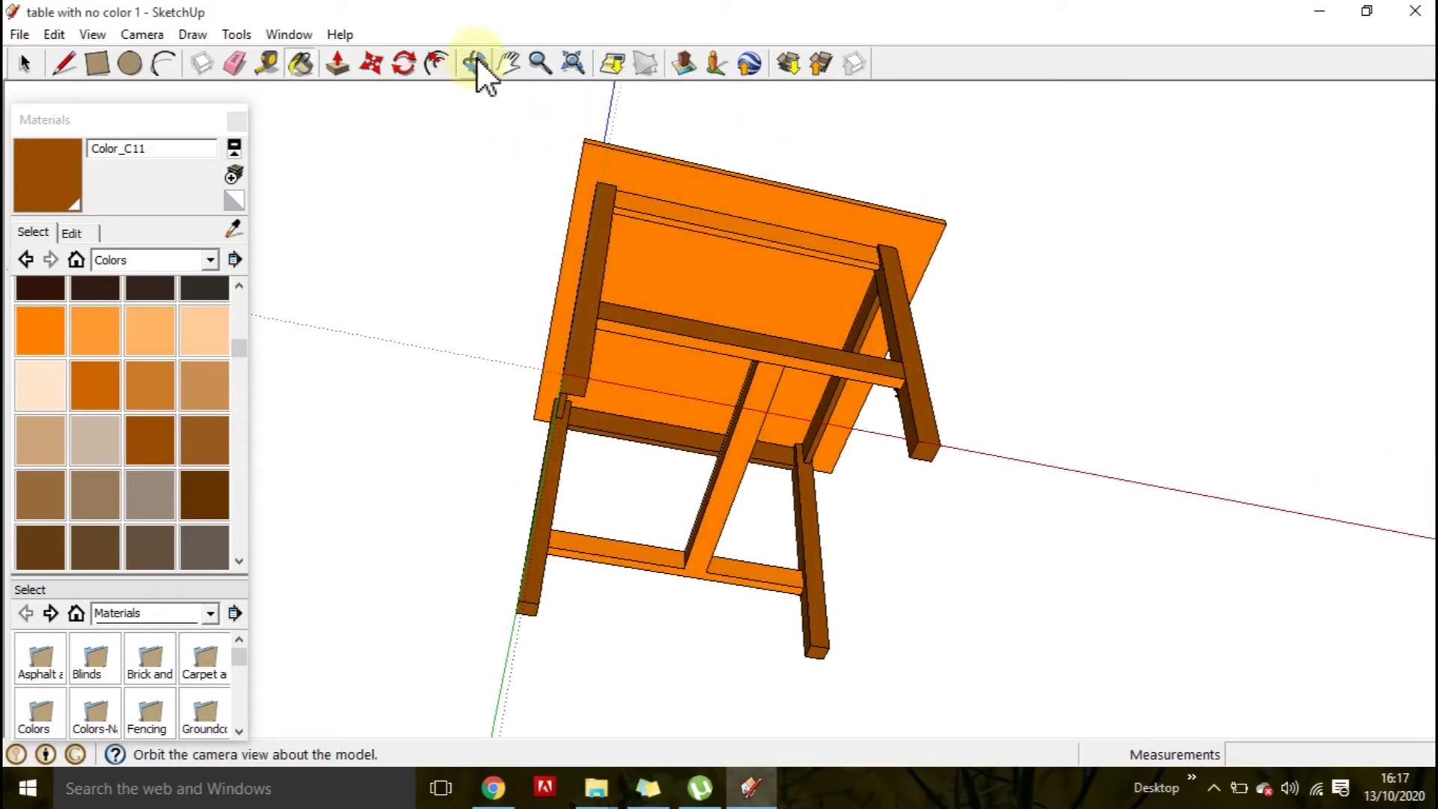
{"action": "mouse_move", "coordinate": [889, 344]}
{"action": "middle_mouse_down"}
{"action": "mouse_move", "coordinate": [819, 411]}
{"action": "mouse_move", "coordinate": [781, 367]}
{"action": "middle_mouse_up"}
{"action": "left_click", "coordinate": [751, 295]}
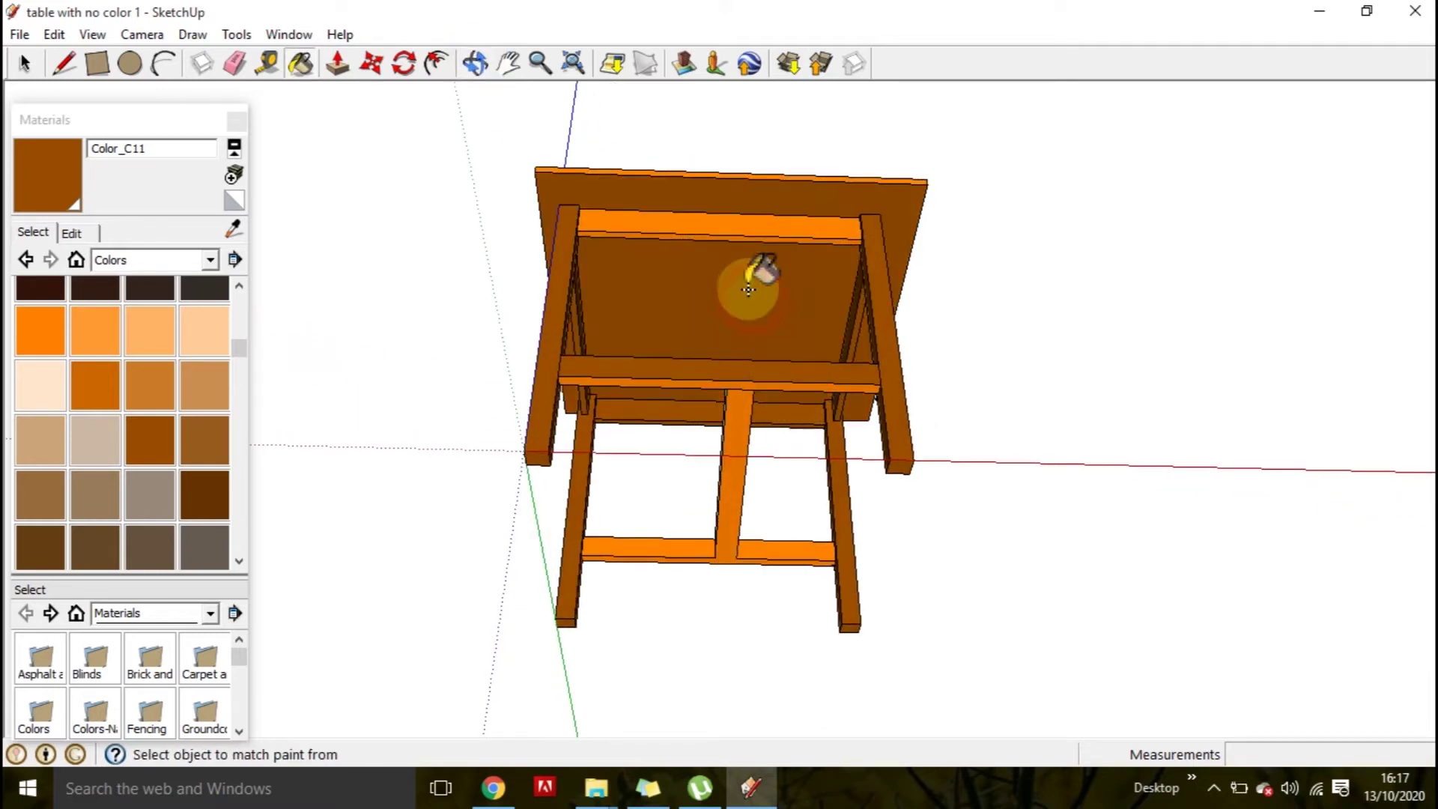
{"action": "mouse_move", "coordinate": [758, 234]}
{"action": "middle_mouse_down"}
{"action": "mouse_move", "coordinate": [757, 398]}
{"action": "mouse_move", "coordinate": [757, 248]}
{"action": "middle_mouse_up"}
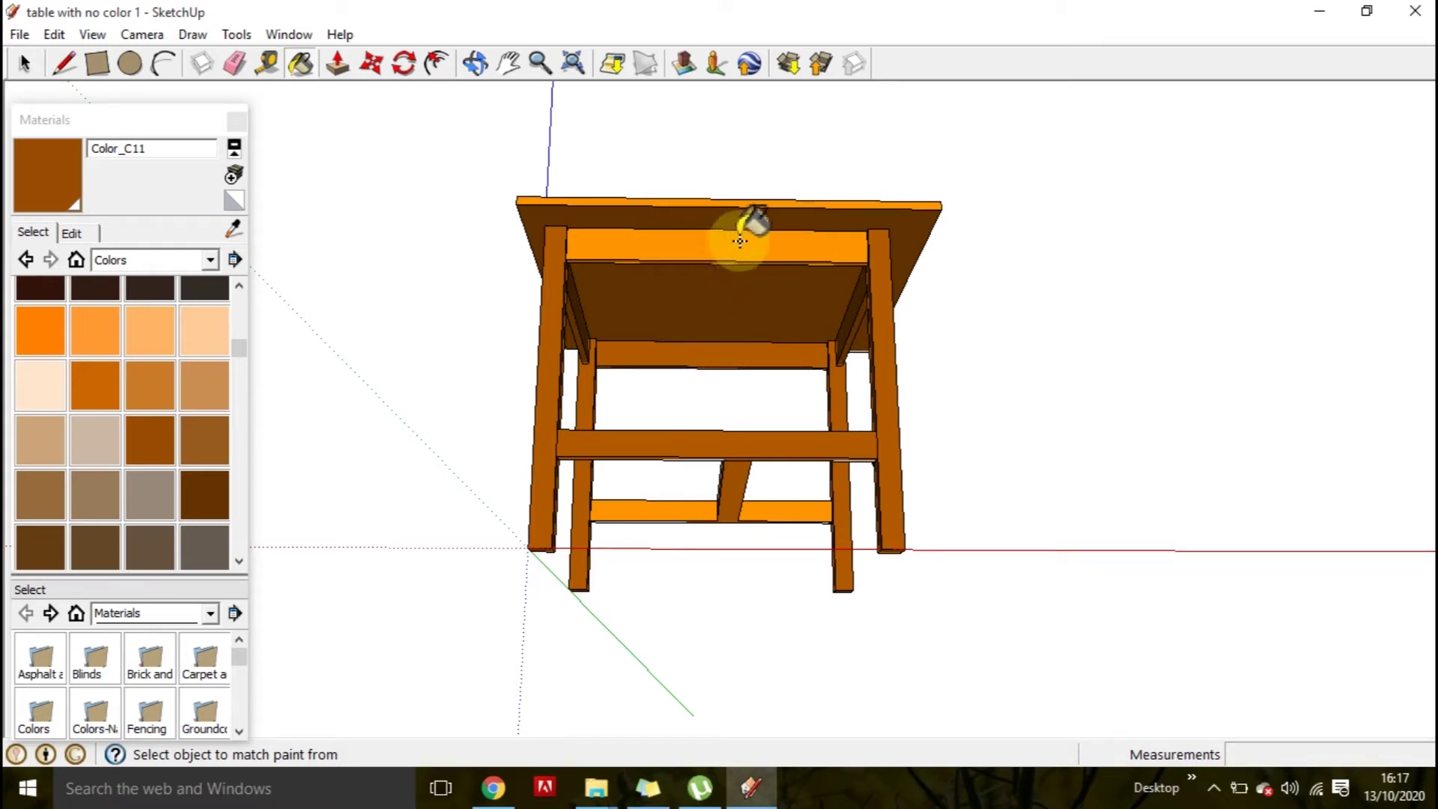
{"action": "mouse_move", "coordinate": [740, 240]}
{"action": "middle_mouse_down"}
{"action": "mouse_move", "coordinate": [738, 348]}
{"action": "mouse_move", "coordinate": [671, 412]}
{"action": "mouse_move", "coordinate": [587, 420]}
{"action": "mouse_move", "coordinate": [510, 382]}
{"action": "mouse_move", "coordinate": [706, 312]}
{"action": "mouse_move", "coordinate": [687, 328]}
{"action": "mouse_move", "coordinate": [690, 392]}
{"action": "mouse_move", "coordinate": [732, 529]}
{"action": "mouse_move", "coordinate": [311, 334]}
{"action": "middle_mouse_up"}
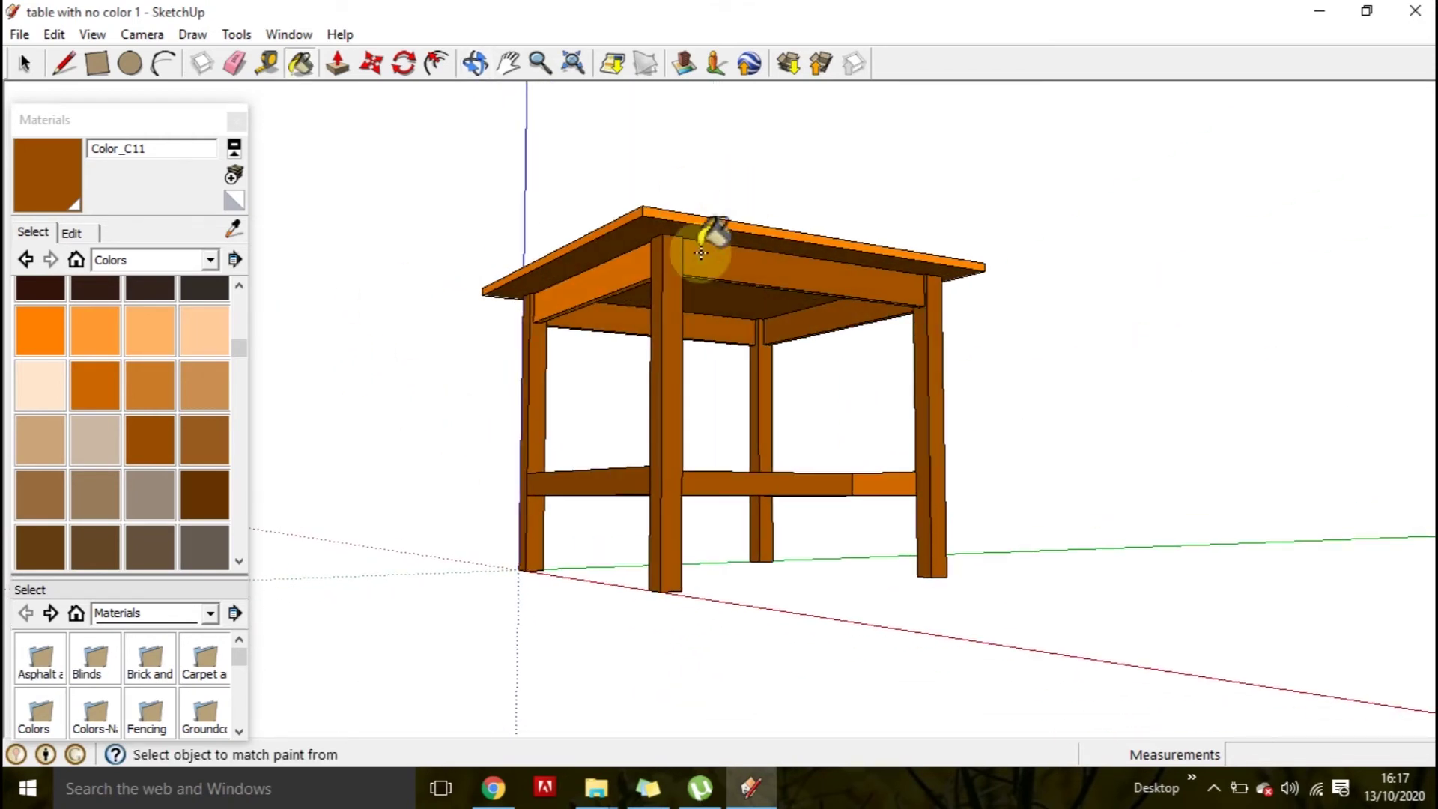
{"action": "mouse_move", "coordinate": [762, 218]}
{"action": "middle_mouse_down"}
{"action": "mouse_move", "coordinate": [995, 482]}
{"action": "mouse_move", "coordinate": [756, 417]}
{"action": "mouse_move", "coordinate": [707, 347]}
{"action": "mouse_move", "coordinate": [999, 241]}
{"action": "mouse_move", "coordinate": [1063, 337]}
{"action": "mouse_move", "coordinate": [948, 324]}
{"action": "middle_mouse_up"}
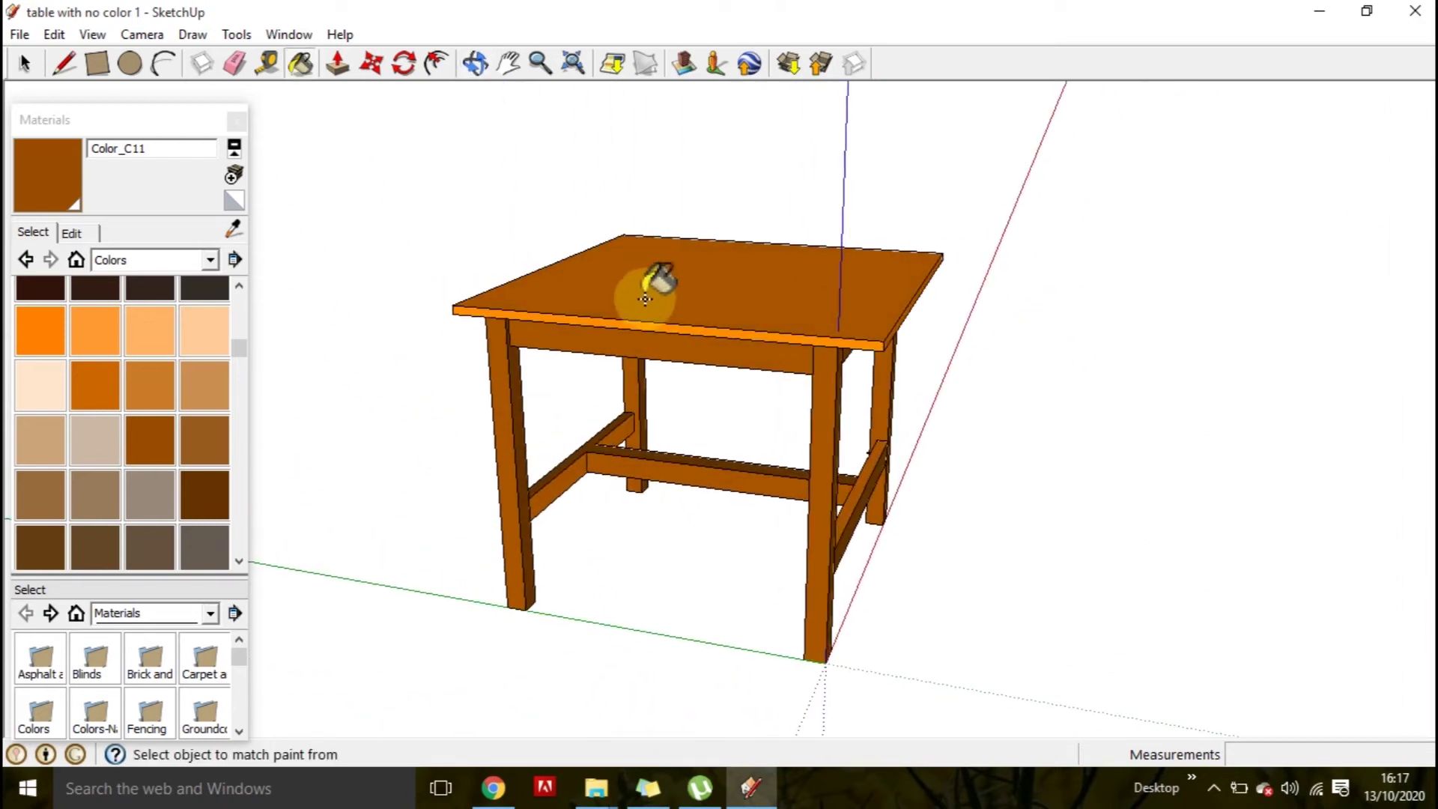
Paint the tabletop's upper face and the apron below it with Wood_Floor_Dark from the Wood collection.
{"action": "left_click", "coordinate": [212, 260]}
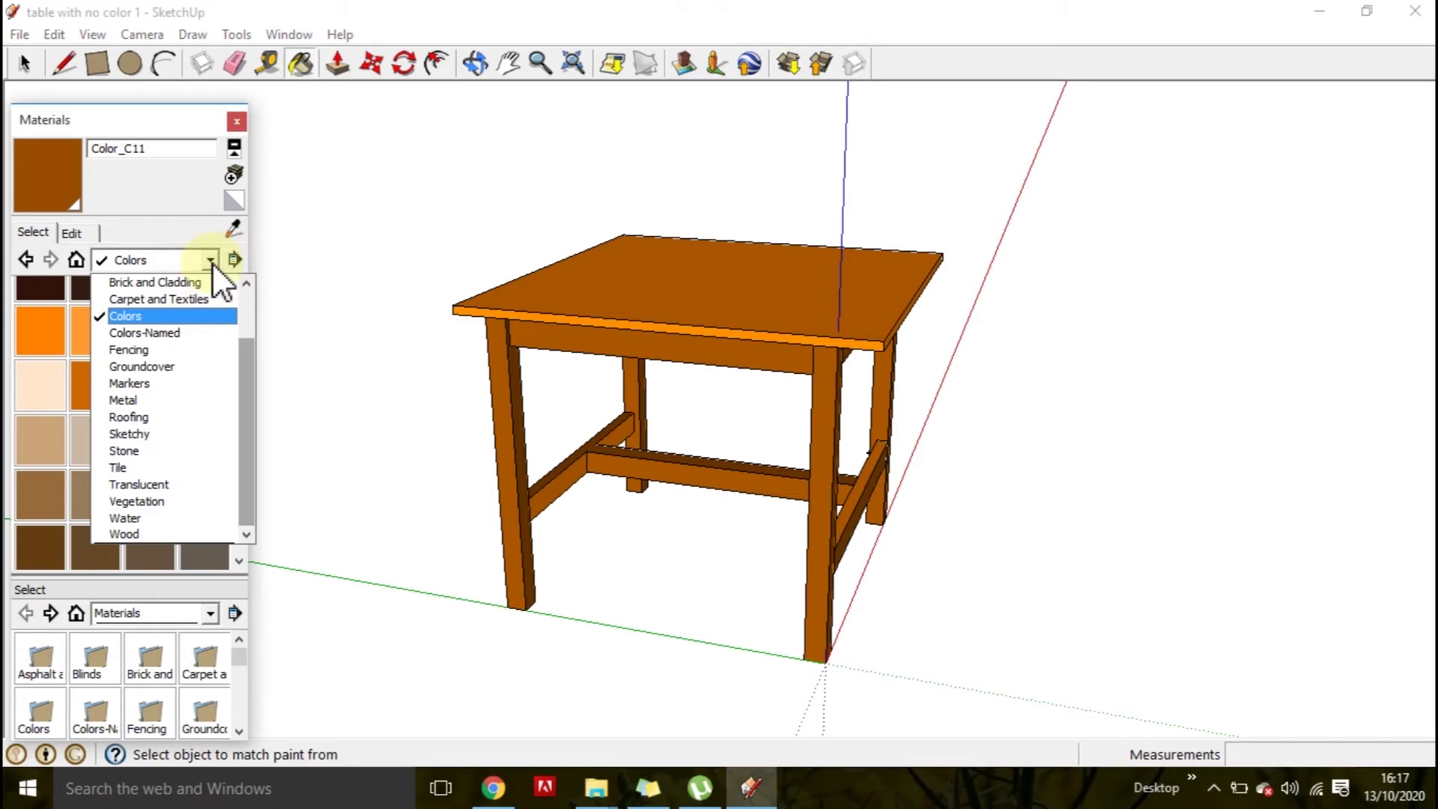
{"action": "left_click", "coordinate": [160, 535]}
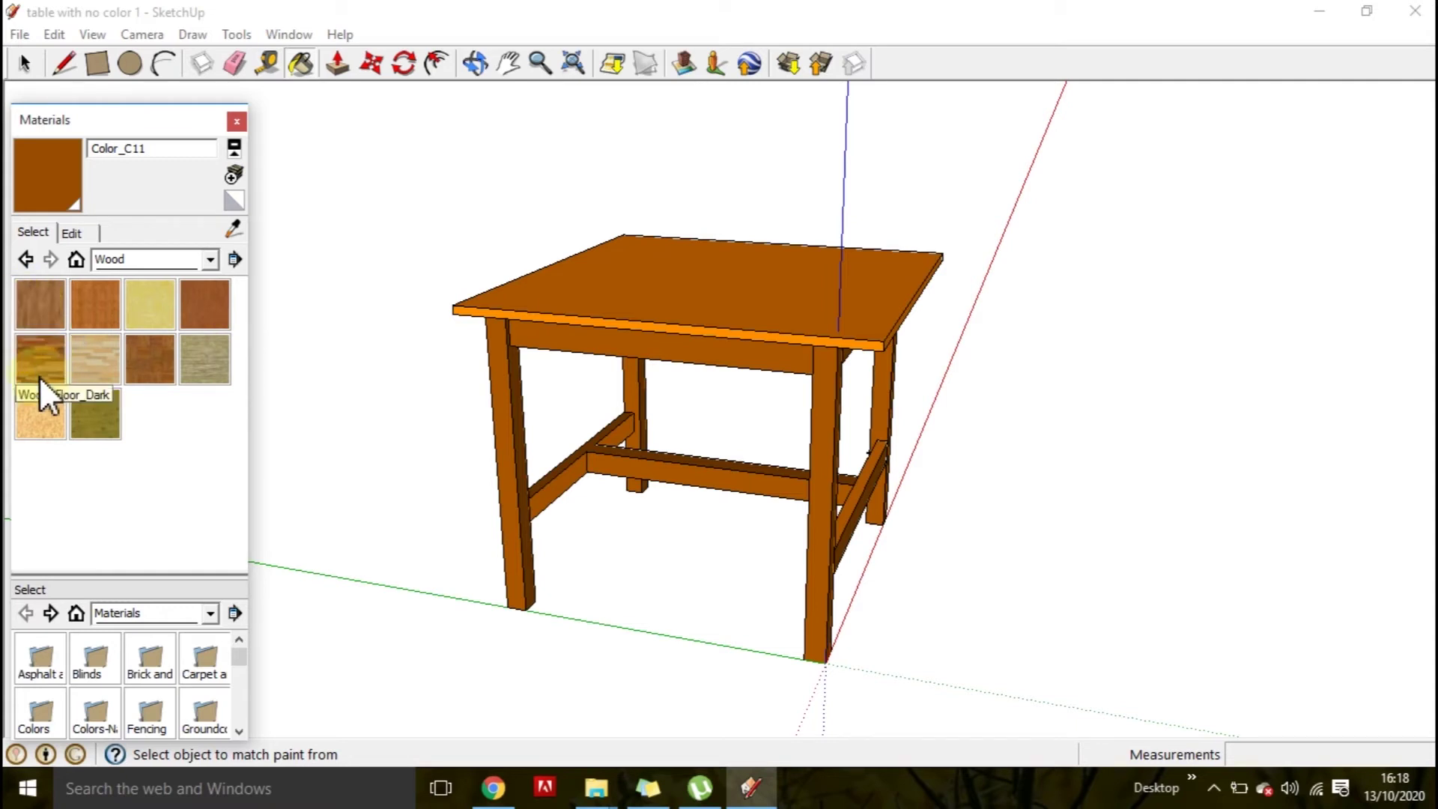
{"action": "left_click", "coordinate": [43, 361]}
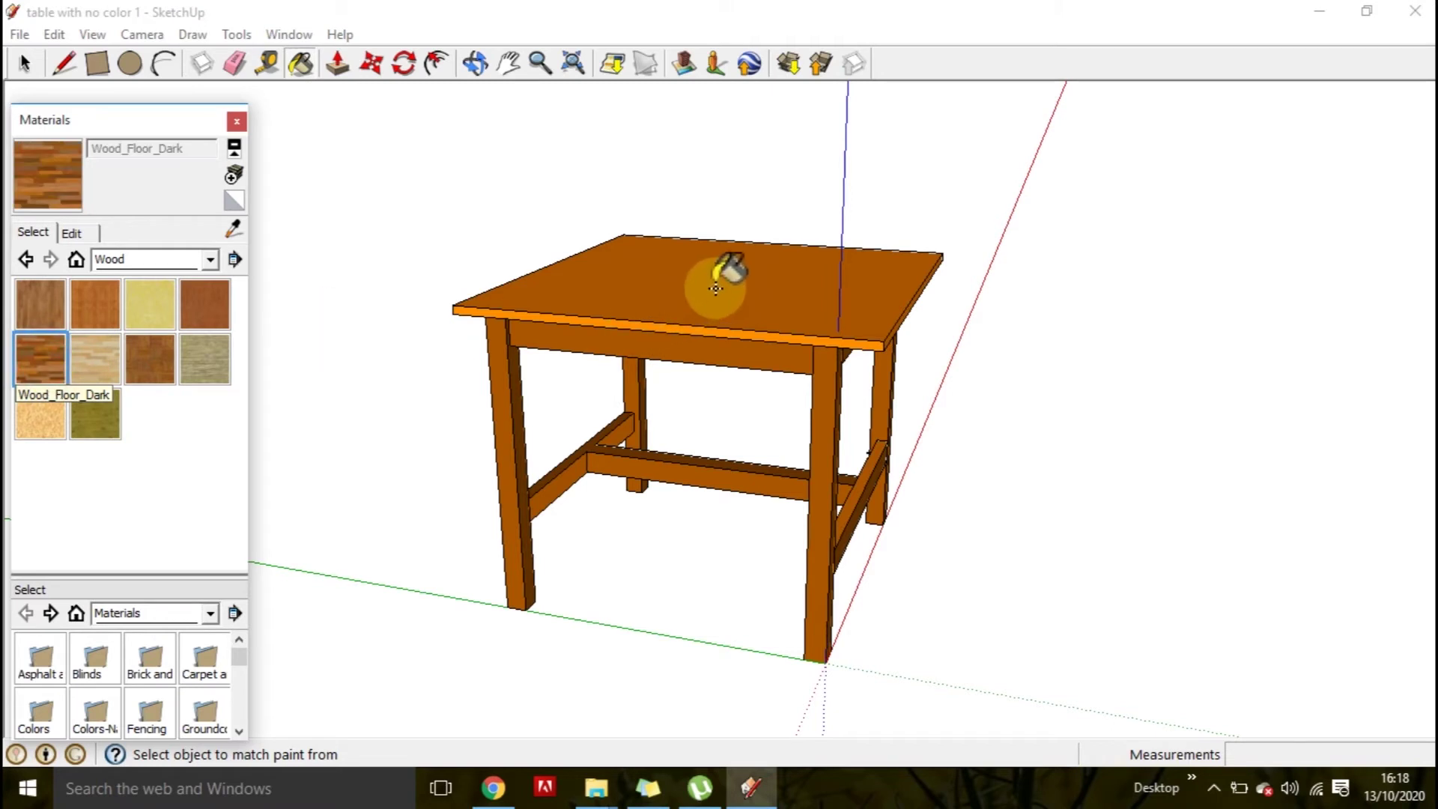
{"action": "left_click", "coordinate": [766, 332]}
{"action": "mouse_move", "coordinate": [642, 334]}
{"action": "middle_mouse_down"}
{"action": "mouse_move", "coordinate": [835, 514]}
{"action": "mouse_move", "coordinate": [1253, 421]}
{"action": "middle_mouse_up"}
{"action": "left_click", "coordinate": [801, 412]}
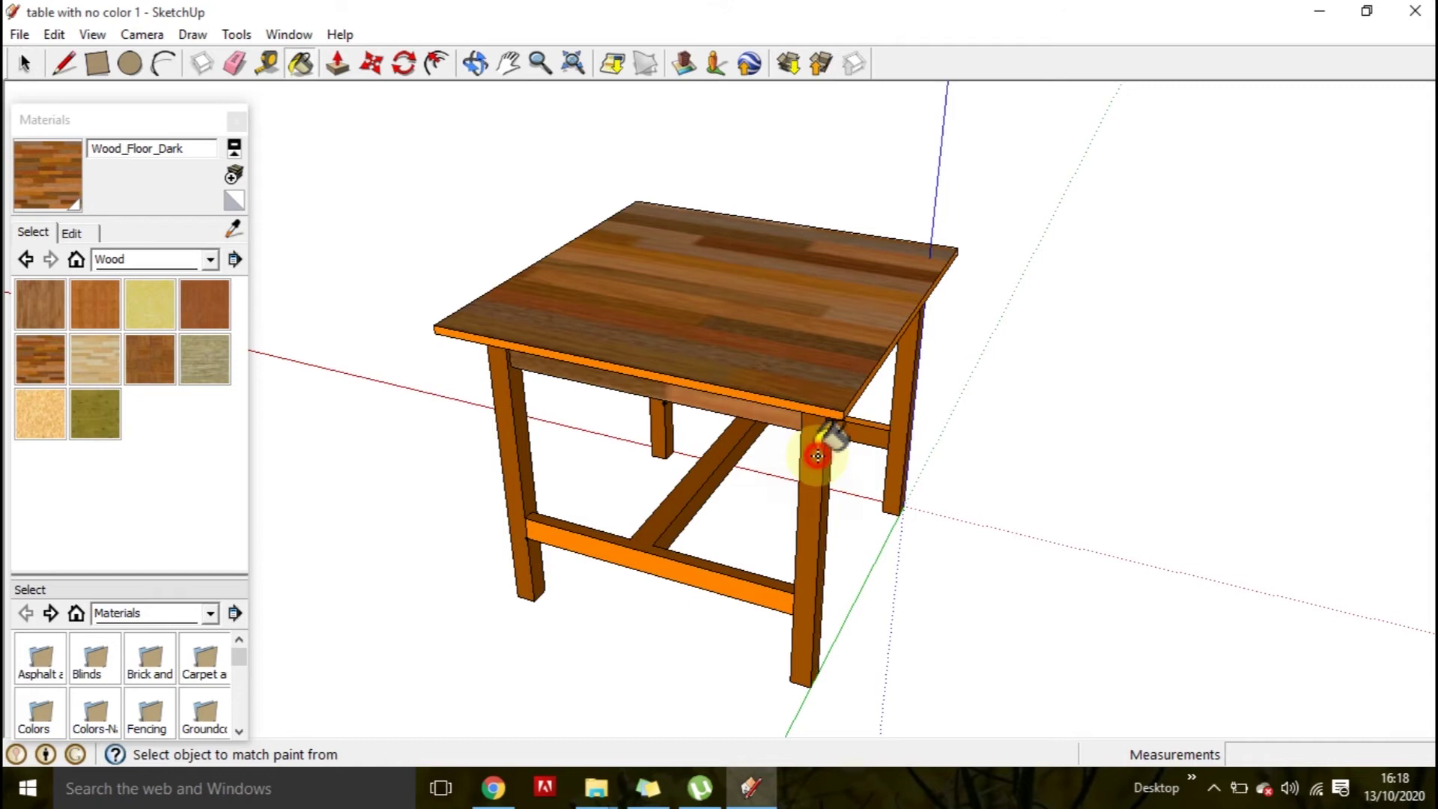
Paint one front leg, the lower side stretcher and the centre stretcher with Wood_Floor_Dark.
{"action": "left_click", "coordinate": [823, 442]}
{"action": "left_click", "coordinate": [648, 552]}
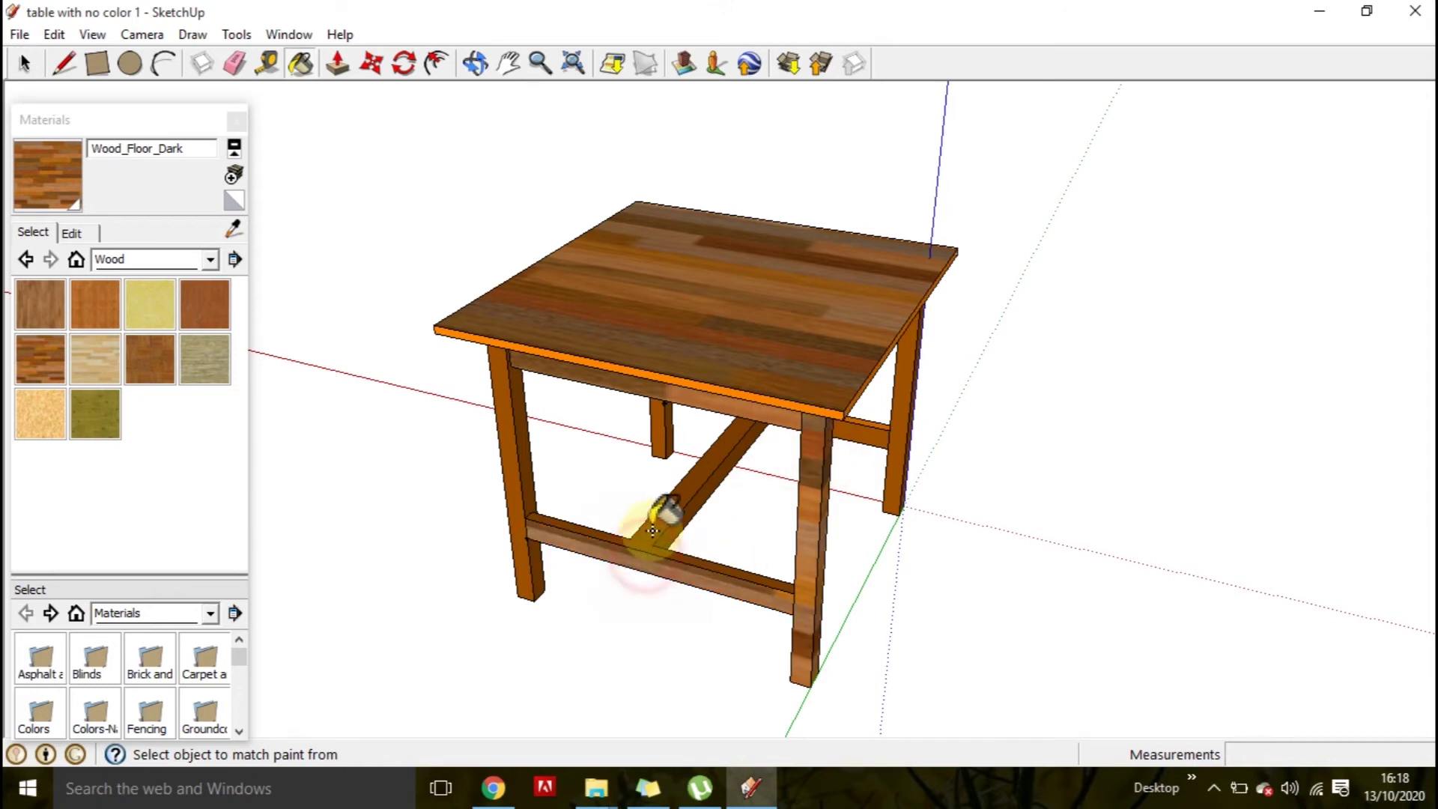
{"action": "left_click", "coordinate": [654, 527]}
{"action": "middle_click_drag", "start_coordinate": [654, 527], "coordinate": [1262, 330]}
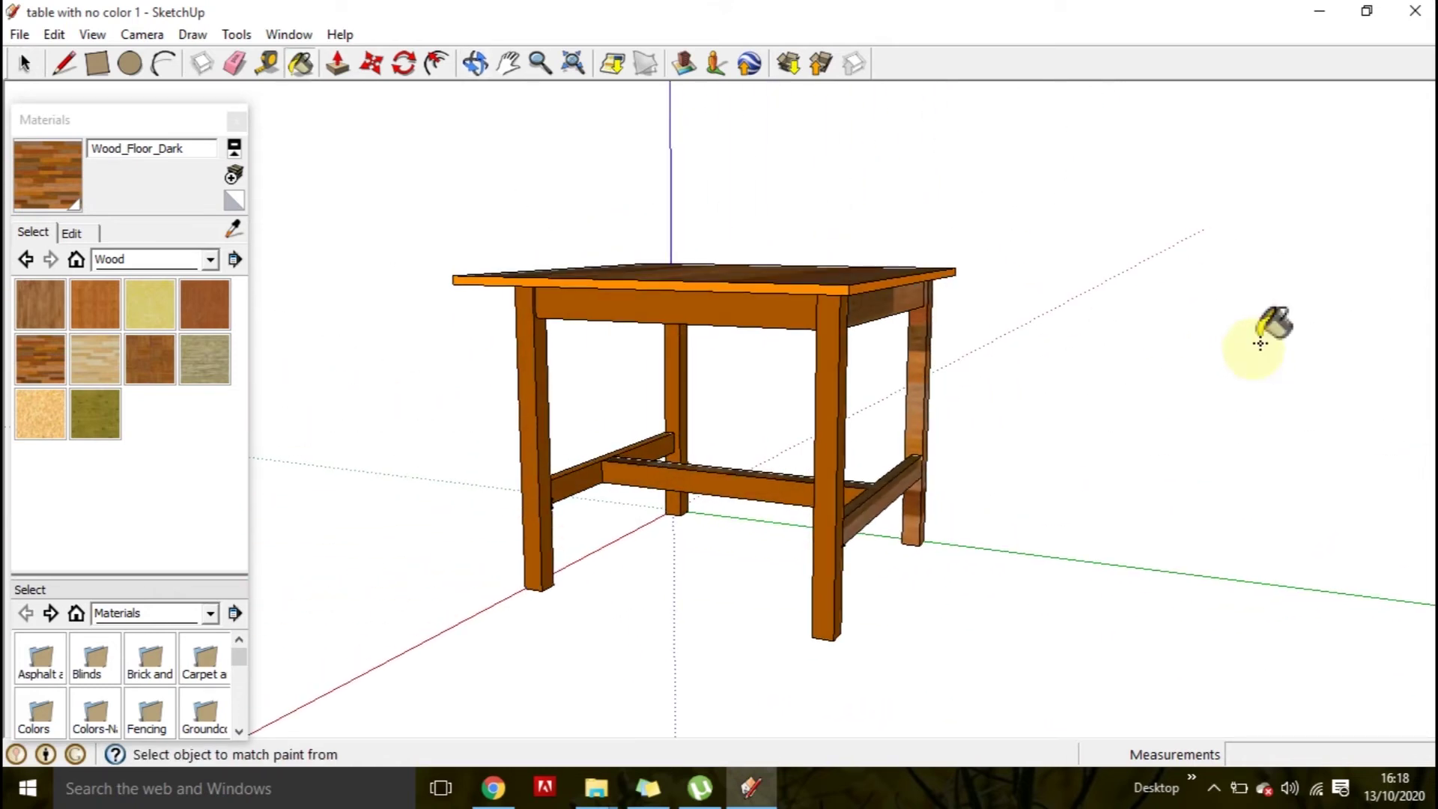
{"action": "mouse_move", "coordinate": [693, 375]}
{"action": "middle_mouse_down"}
{"action": "mouse_move", "coordinate": [867, 472]}
{"action": "mouse_move", "coordinate": [861, 344]}
{"action": "mouse_move", "coordinate": [811, 287]}
{"action": "mouse_move", "coordinate": [825, 282]}
{"action": "mouse_move", "coordinate": [697, 699]}
{"action": "mouse_move", "coordinate": [427, 482]}
{"action": "mouse_move", "coordinate": [457, 449]}
{"action": "middle_mouse_up"}
{"action": "left_click", "coordinate": [811, 287]}
{"action": "scroll", "coordinate": [722, 389], "scroll_direction": "up", "scroll_amount": 3}
{"action": "mouse_move", "coordinate": [720, 370]}
{"action": "middle_mouse_down"}
{"action": "mouse_move", "coordinate": [726, 482]}
{"action": "mouse_move", "coordinate": [642, 482]}
{"action": "mouse_move", "coordinate": [676, 373]}
{"action": "middle_mouse_up"}
{"action": "scroll", "coordinate": [677, 371], "scroll_direction": "down", "scroll_amount": 2}
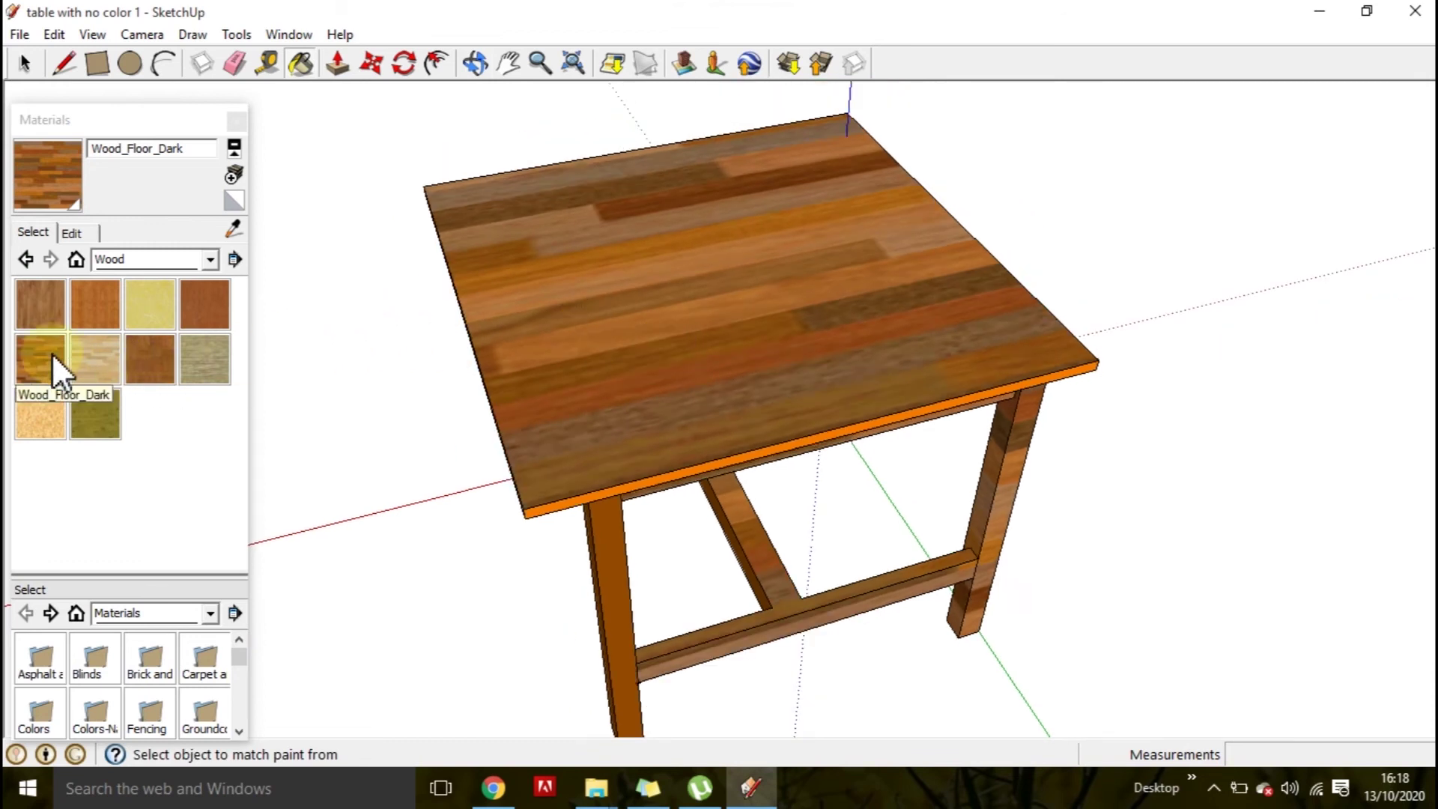
Darken the Wood_Floor_Dark material slightly and set its texture width to 5 cm.
{"action": "left_click", "coordinate": [73, 233]}
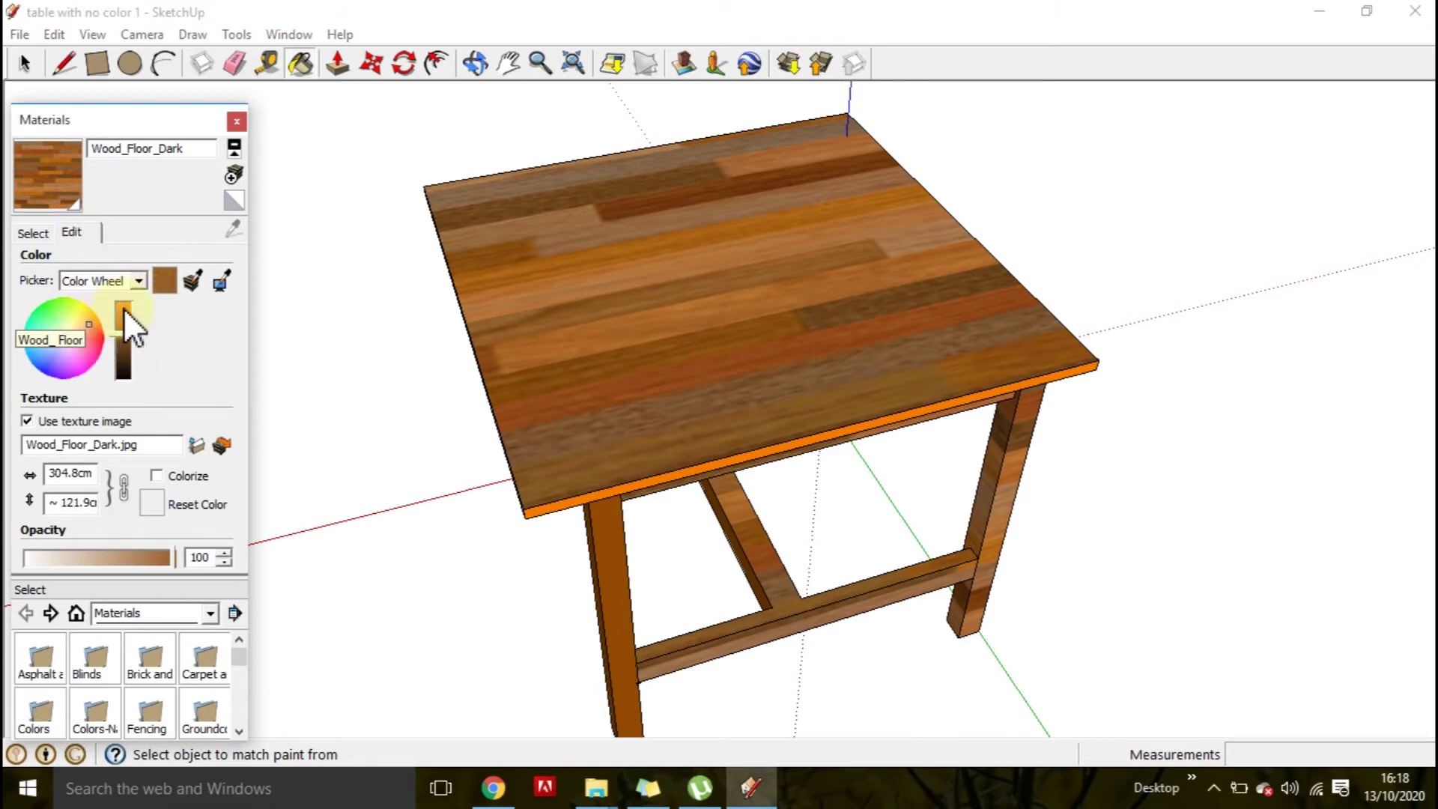
{"action": "mouse_move", "coordinate": [130, 329]}
{"action": "left_mouse_down"}
{"action": "mouse_move", "coordinate": [133, 362]}
{"action": "mouse_move", "coordinate": [129, 324]}
{"action": "mouse_move", "coordinate": [129, 344]}
{"action": "left_mouse_up"}
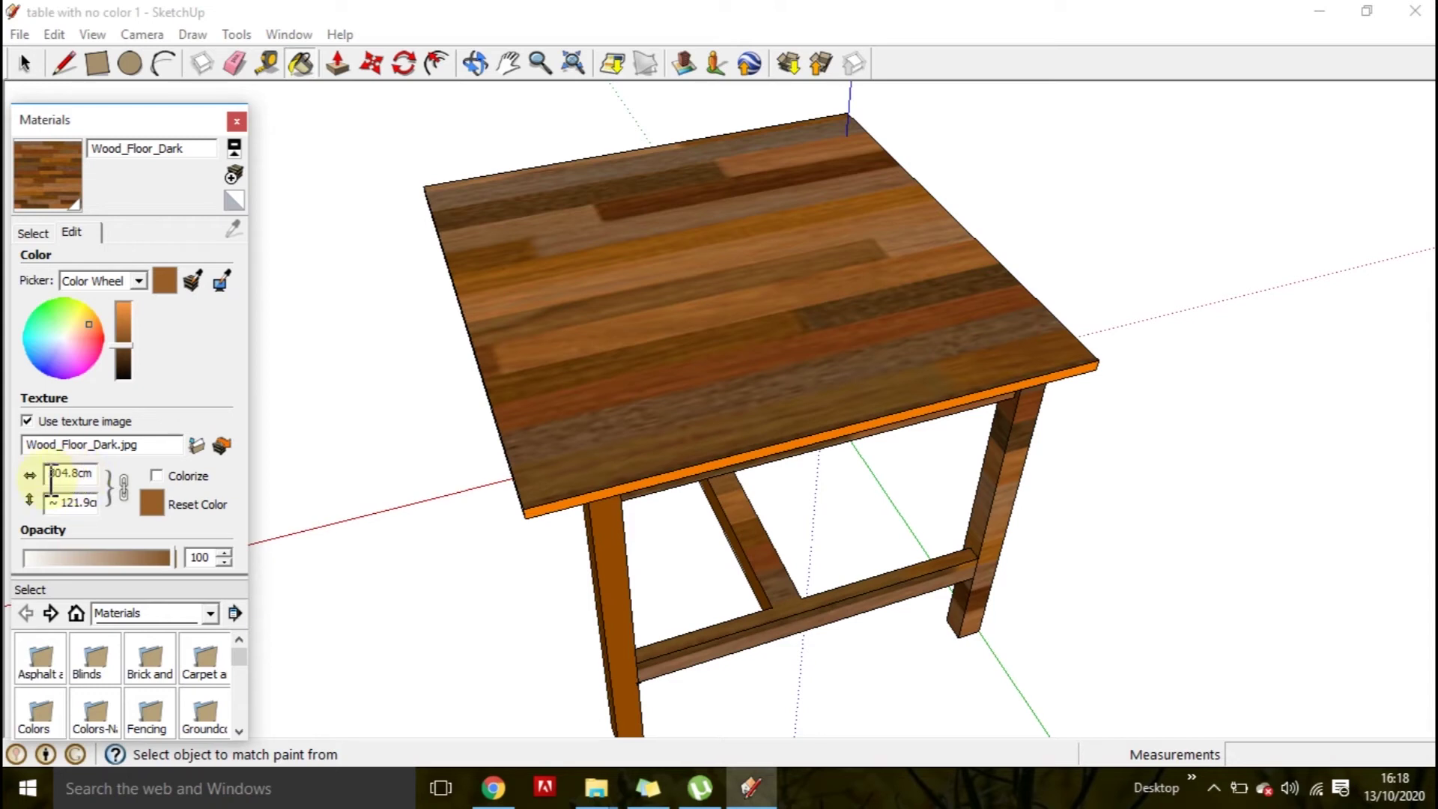
{"action": "left_click_drag", "start_coordinate": [54, 476], "coordinate": [87, 483]}
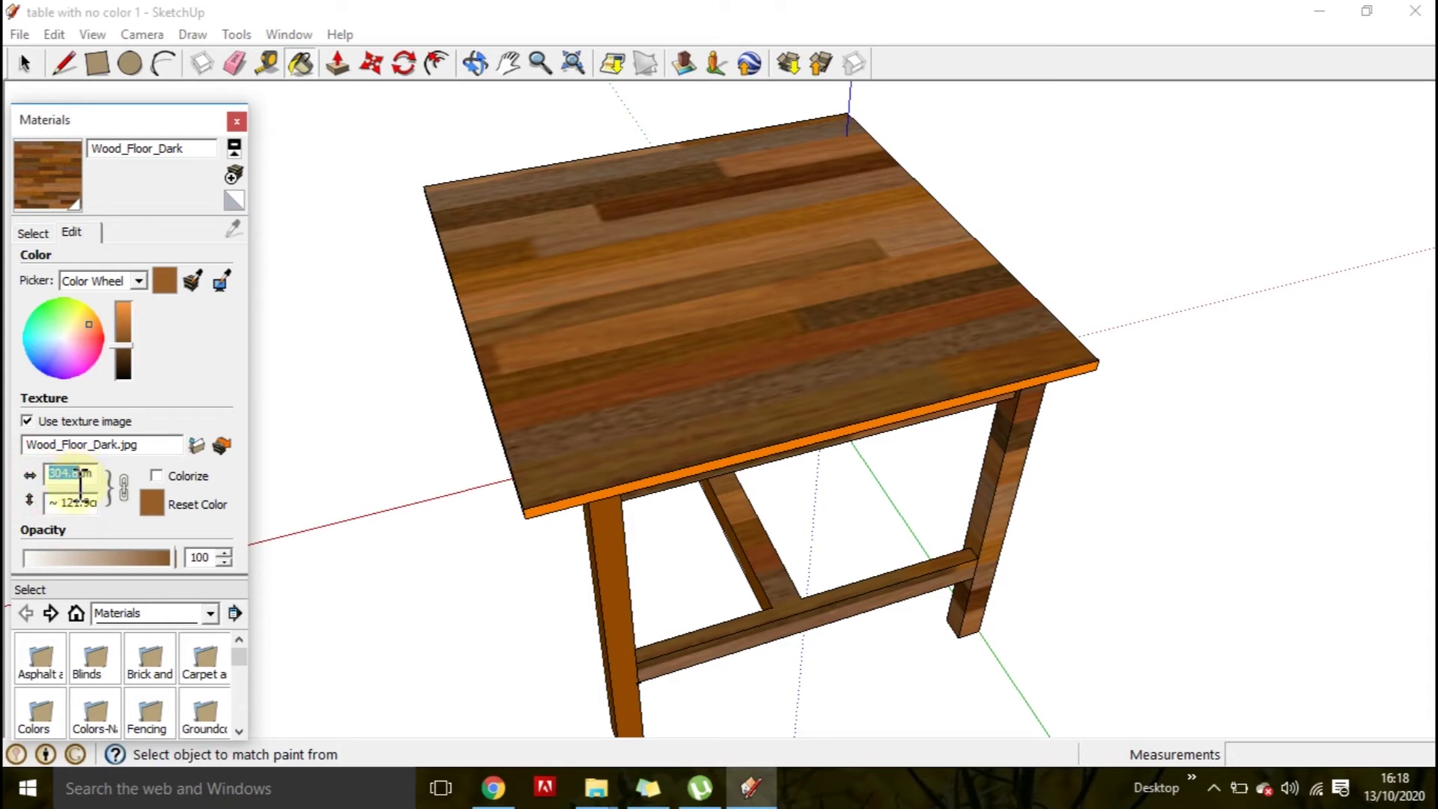
{"action": "type", "text": "5"}
{"action": "key", "text": "Return"}
{"action": "scroll", "coordinate": [430, 360], "scroll_direction": "up", "scroll_amount": 5}
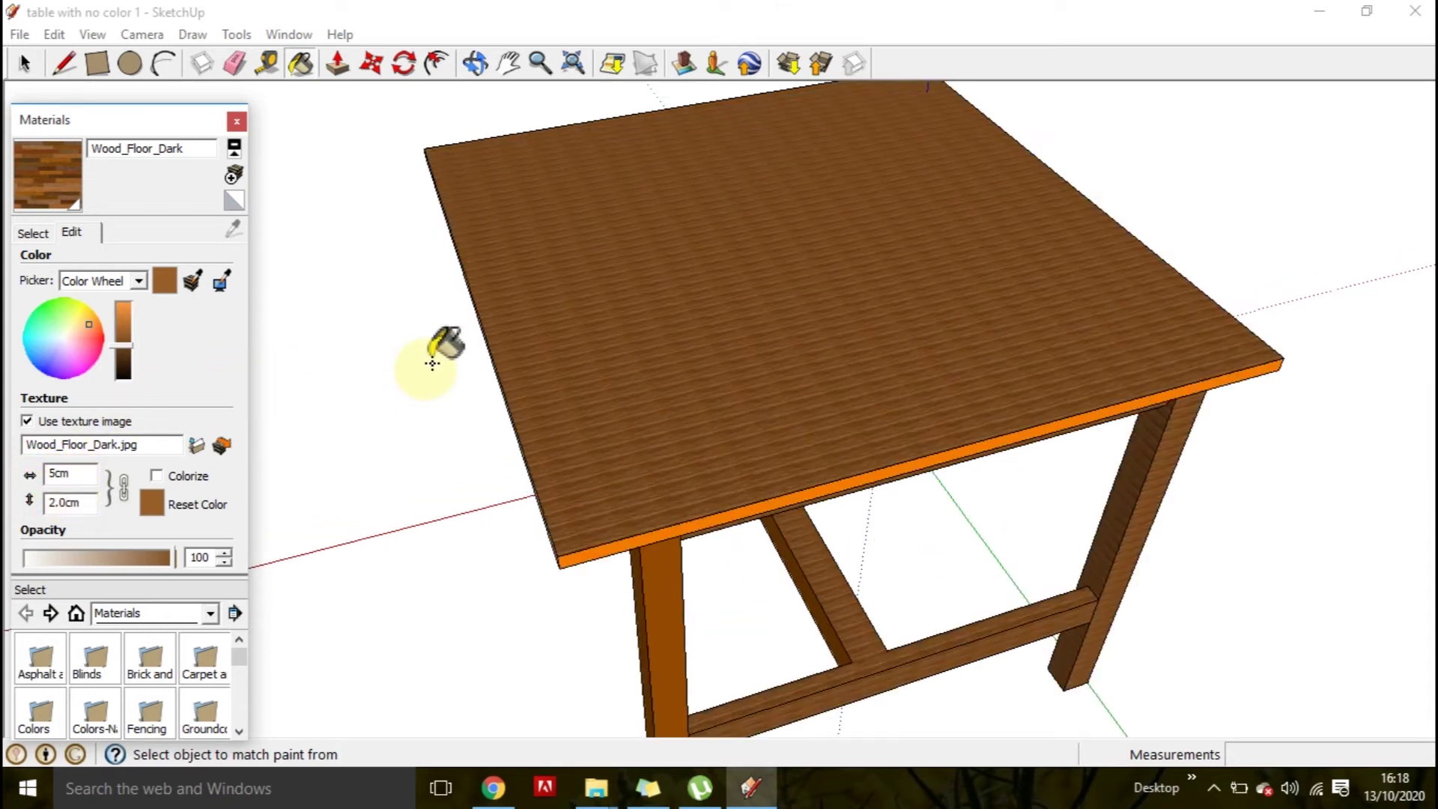
{"action": "scroll", "coordinate": [460, 410], "scroll_direction": "down", "scroll_amount": 3}
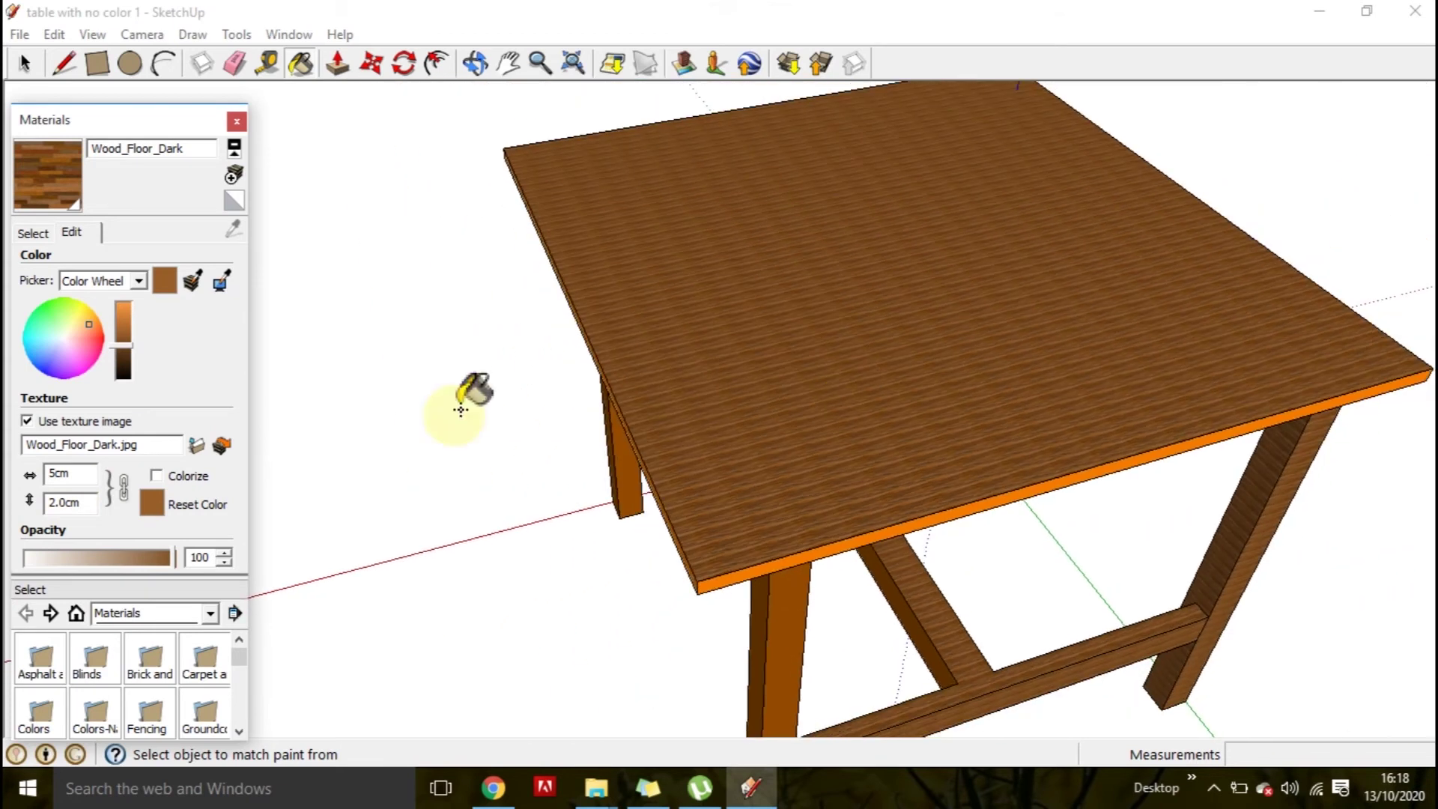
Set the Wood_Floor_Dark texture width to 50 cm.
{"action": "left_click", "coordinate": [56, 473]}
{"action": "type", "text": "0"}
{"action": "key", "text": "Return"}
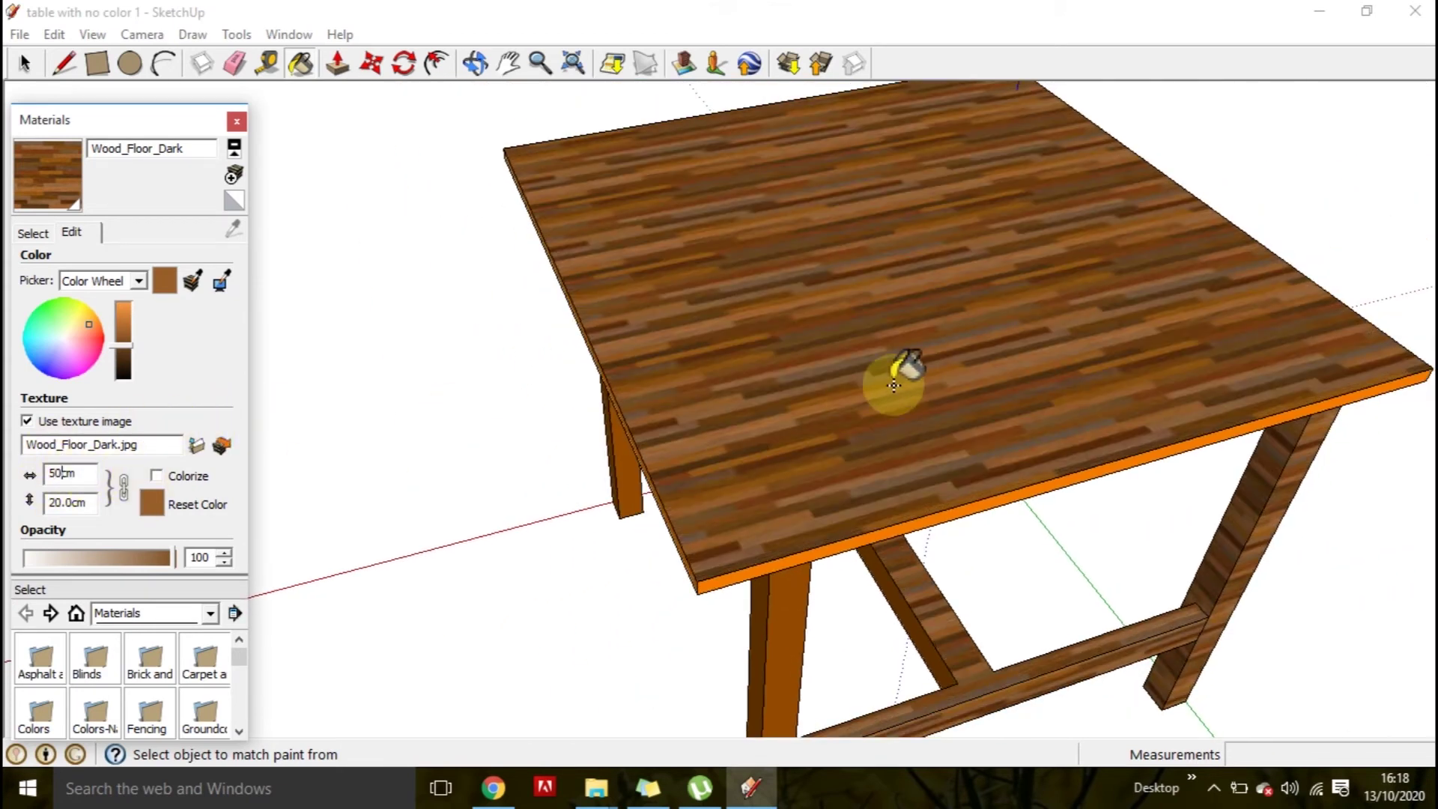
{"action": "middle_click_drag", "start_coordinate": [1017, 504], "coordinate": [966, 479]}
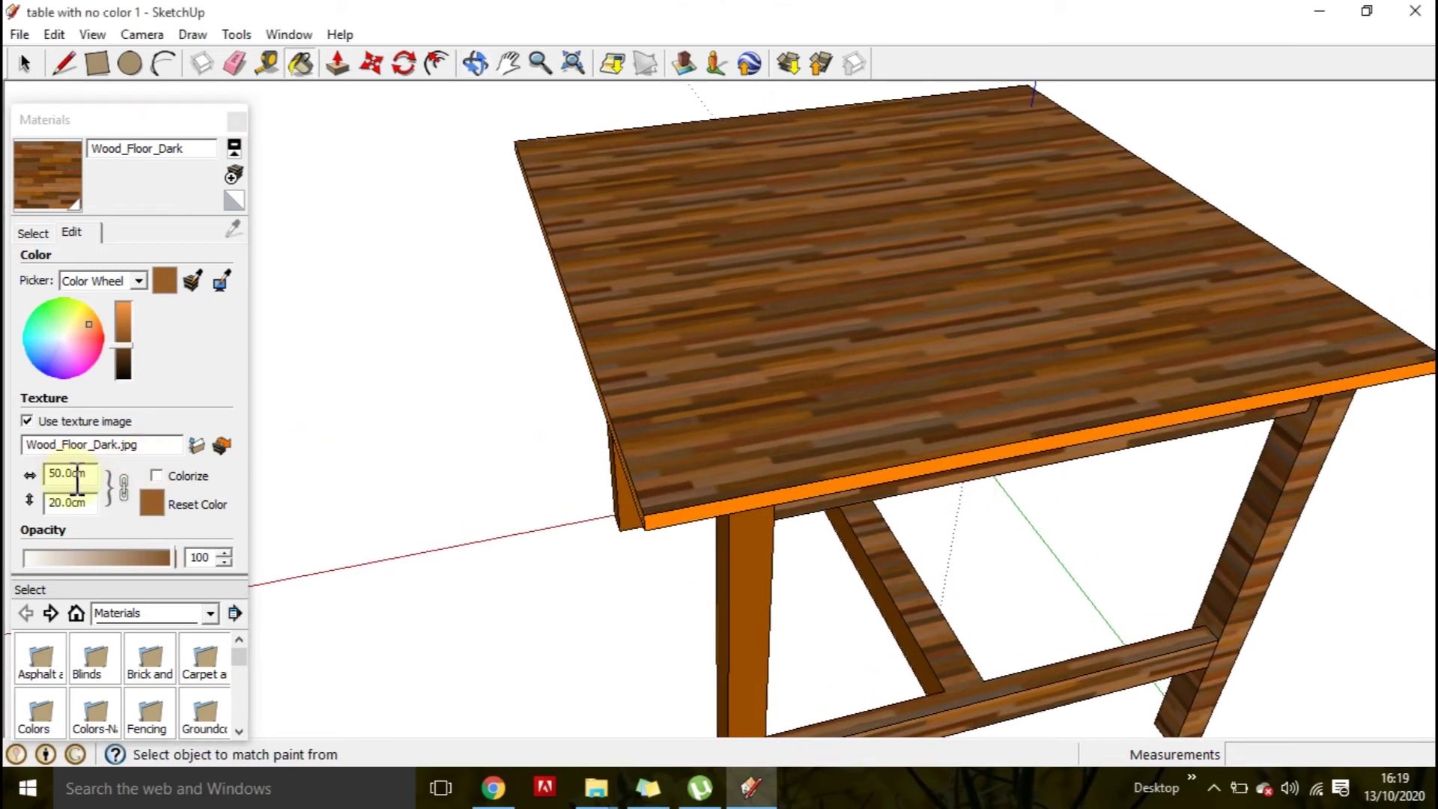
Set the Wood_Floor_Dark texture width to 75 cm and paint the tabletop's edge faces with it.
{"action": "left_click_drag", "start_coordinate": [75, 480], "coordinate": [45, 483]}
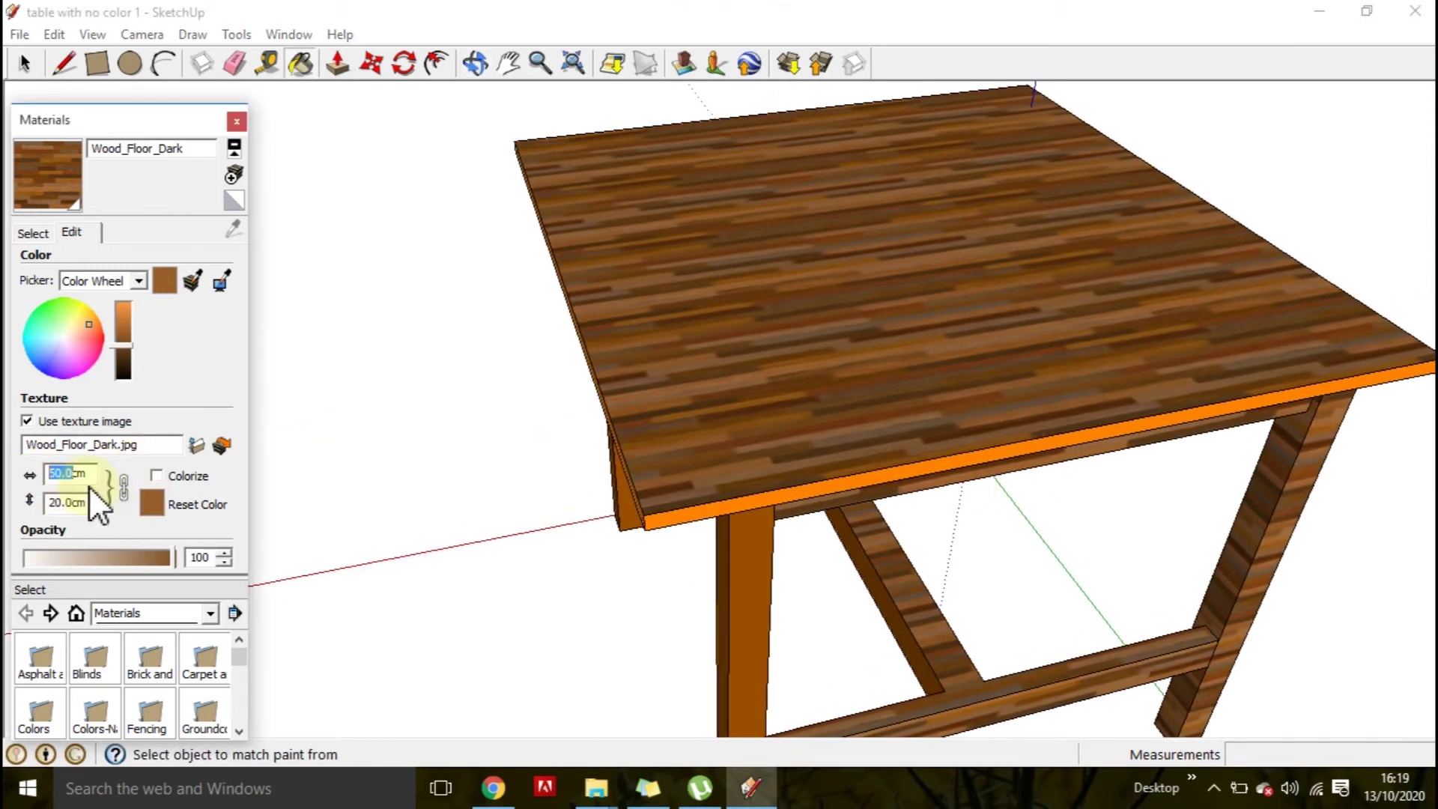
{"action": "type", "text": "75"}
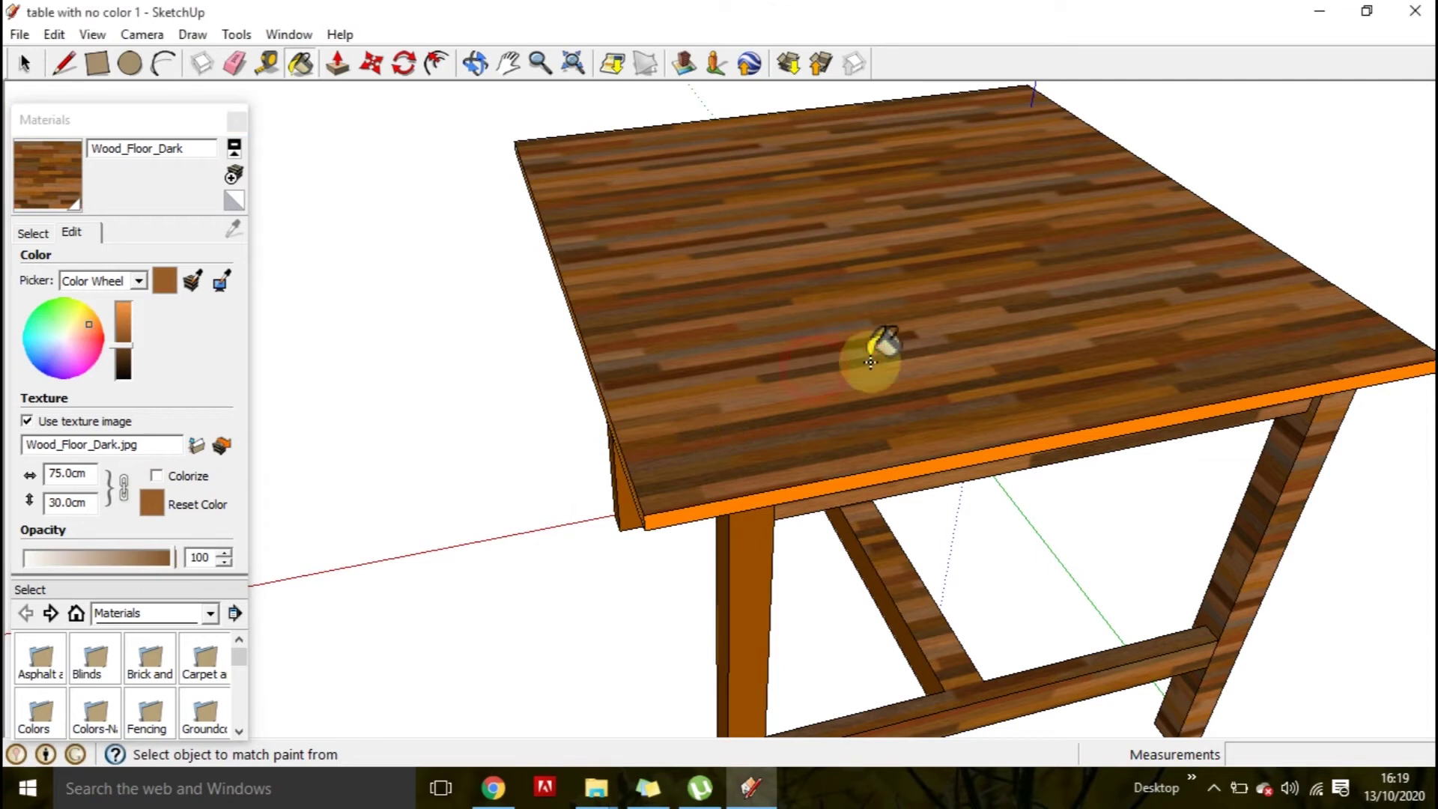
{"action": "left_click", "coordinate": [863, 472]}
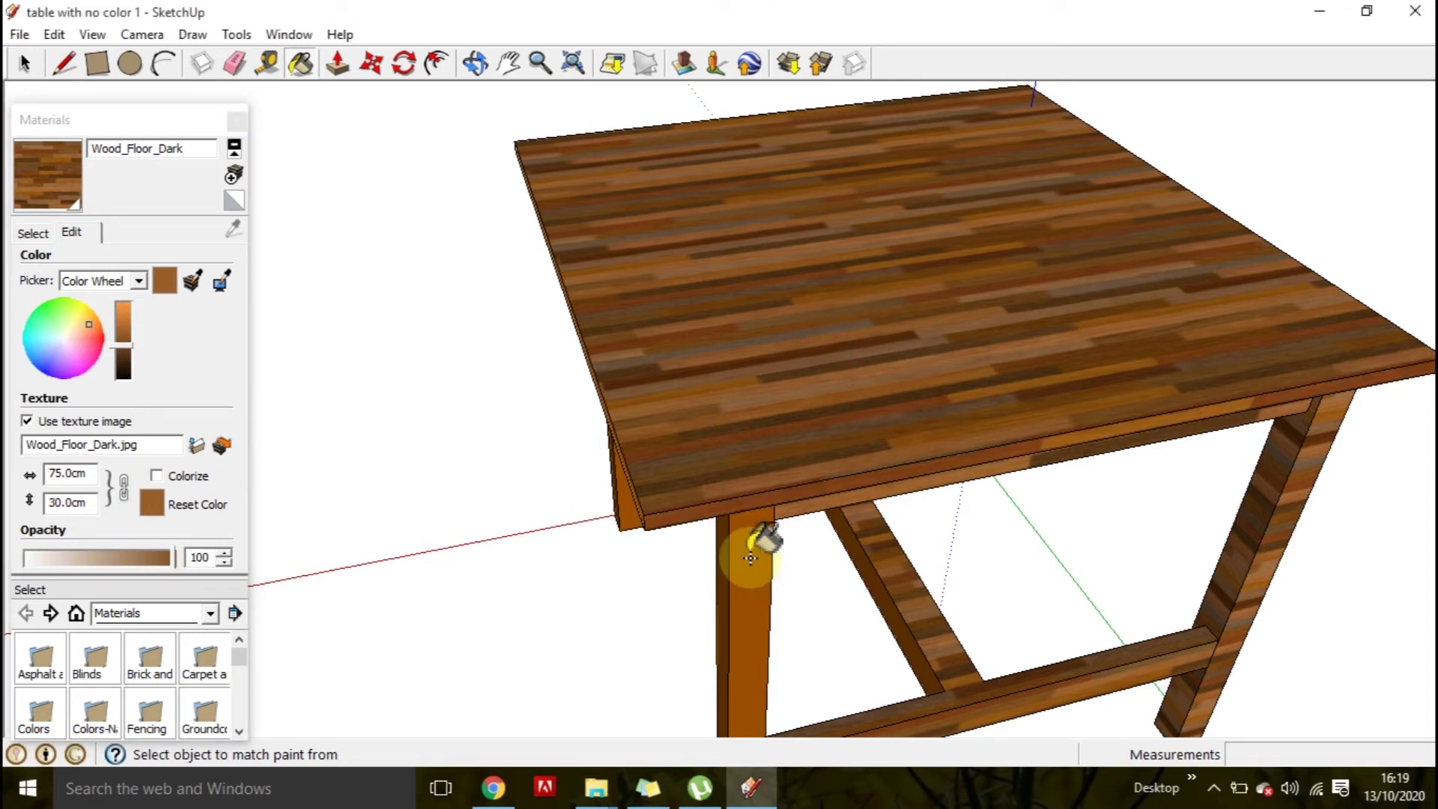
{"action": "mouse_move", "coordinate": [703, 565]}
{"action": "middle_mouse_down"}
{"action": "mouse_move", "coordinate": [1195, 390]}
{"action": "mouse_move", "coordinate": [841, 379]}
{"action": "mouse_move", "coordinate": [860, 546]}
{"action": "mouse_move", "coordinate": [842, 299]}
{"action": "middle_mouse_up"}
{"action": "left_click", "coordinate": [855, 220]}
{"action": "mouse_move", "coordinate": [854, 218]}
{"action": "middle_mouse_down"}
{"action": "mouse_move", "coordinate": [851, 362]}
{"action": "mouse_move", "coordinate": [931, 610]}
{"action": "mouse_move", "coordinate": [972, 529]}
{"action": "mouse_move", "coordinate": [1092, 552]}
{"action": "mouse_move", "coordinate": [1072, 568]}
{"action": "middle_mouse_up"}
{"action": "key", "text": "b"}
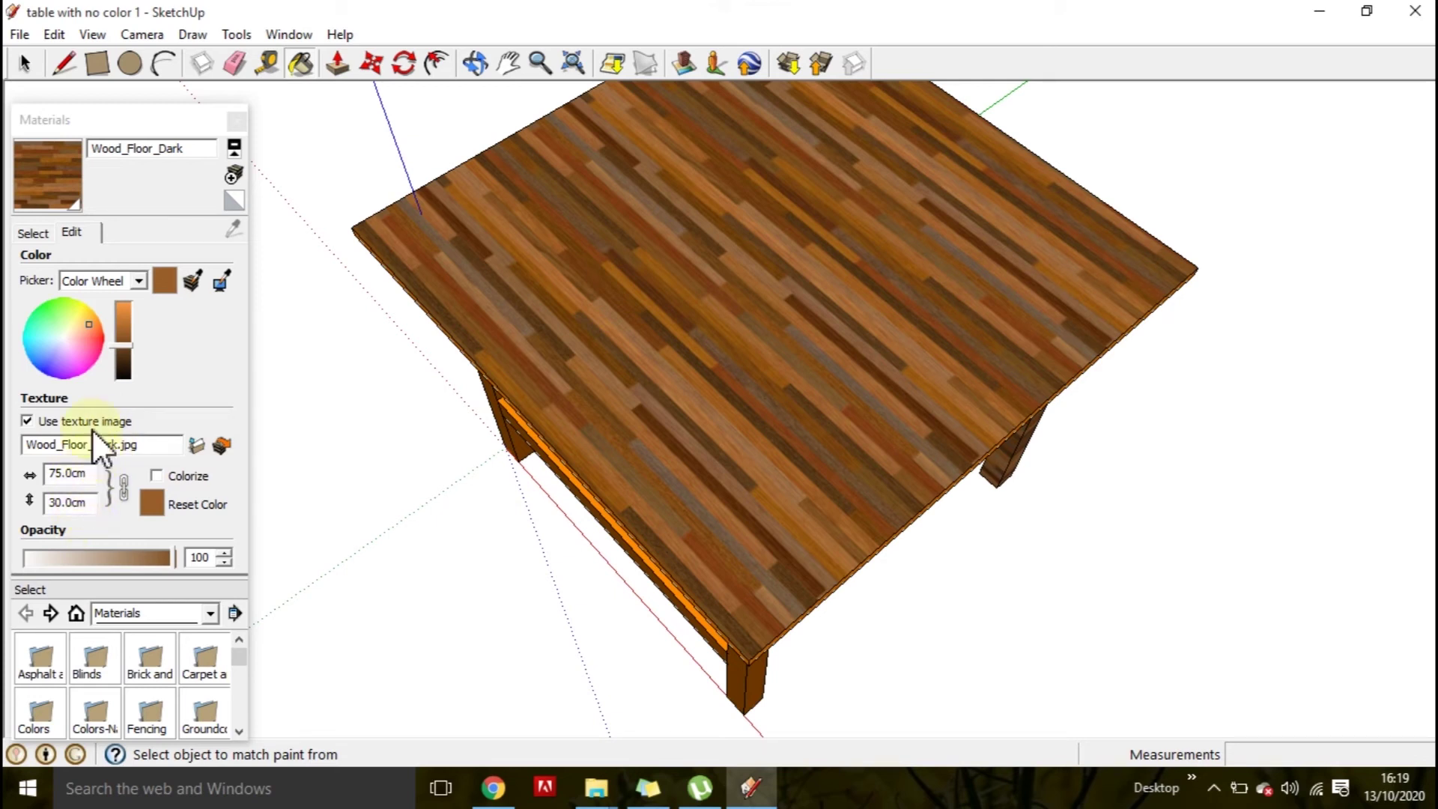
Toggle the texture's aspect-ratio lock off and back on, enter a texture height of 30 cm, and change it to 20 cm.
{"action": "left_click", "coordinate": [123, 483]}
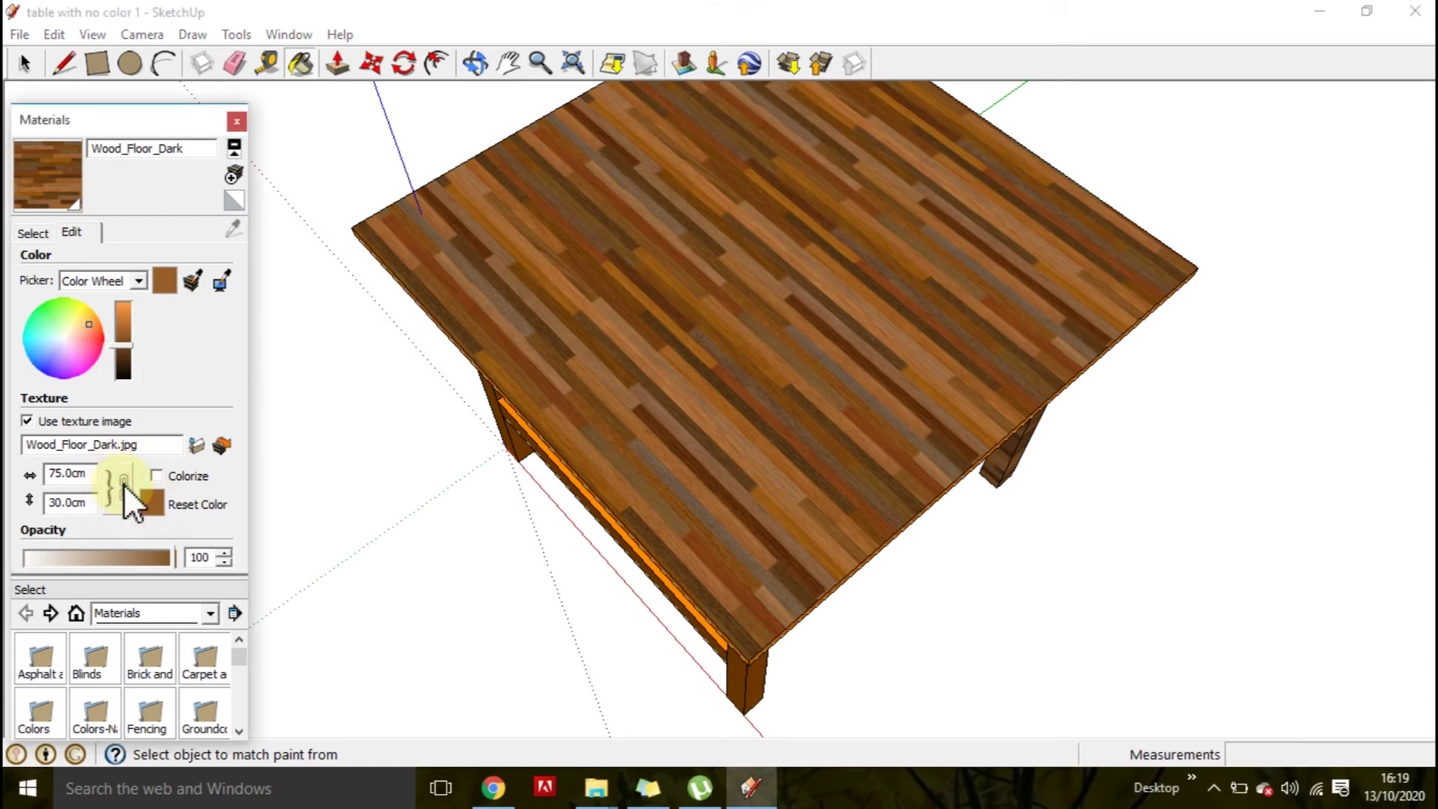
{"action": "left_click", "coordinate": [123, 489]}
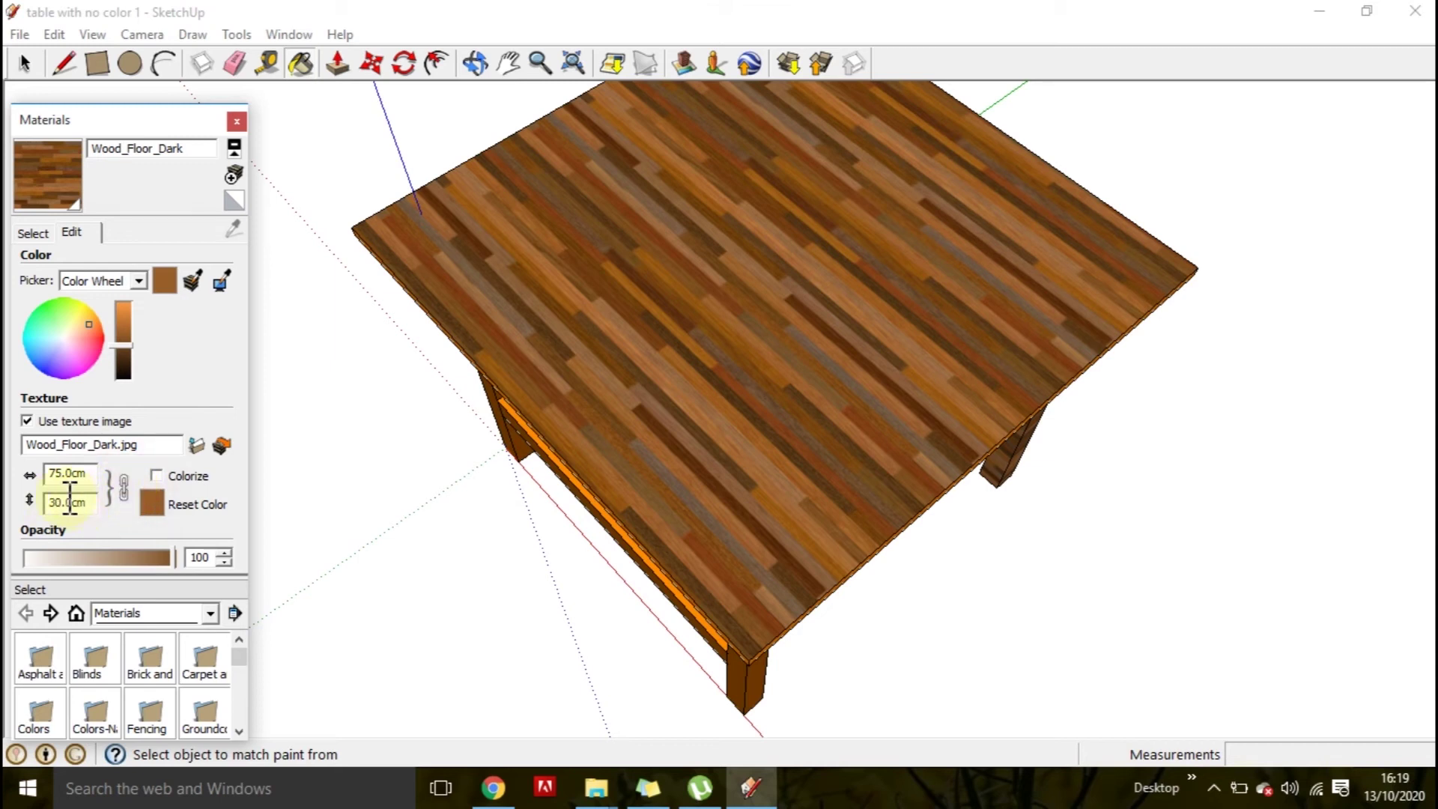
{"action": "left_click_drag", "start_coordinate": [77, 503], "coordinate": [26, 500]}
{"action": "type", "text": "30"}
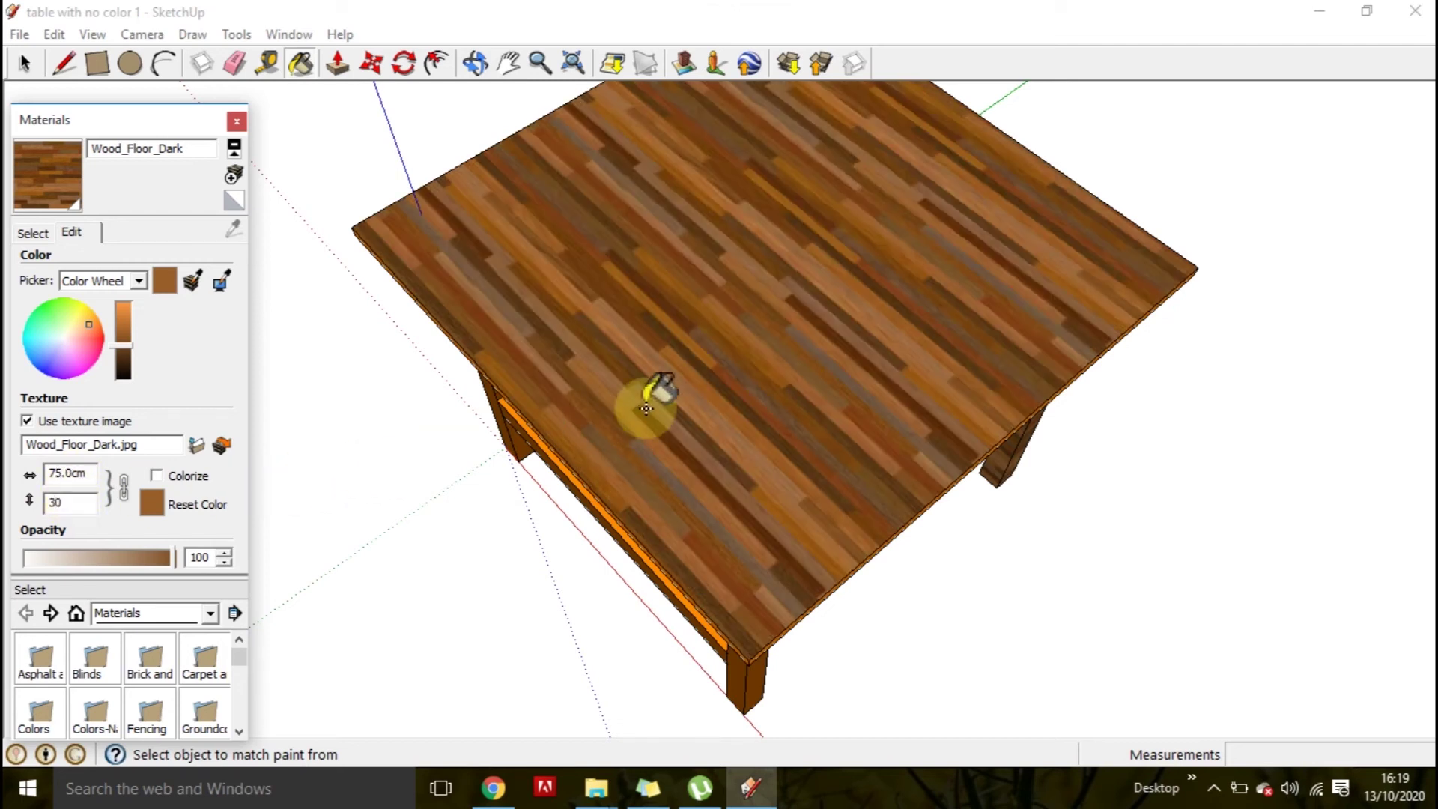
{"action": "key", "text": "Return"}
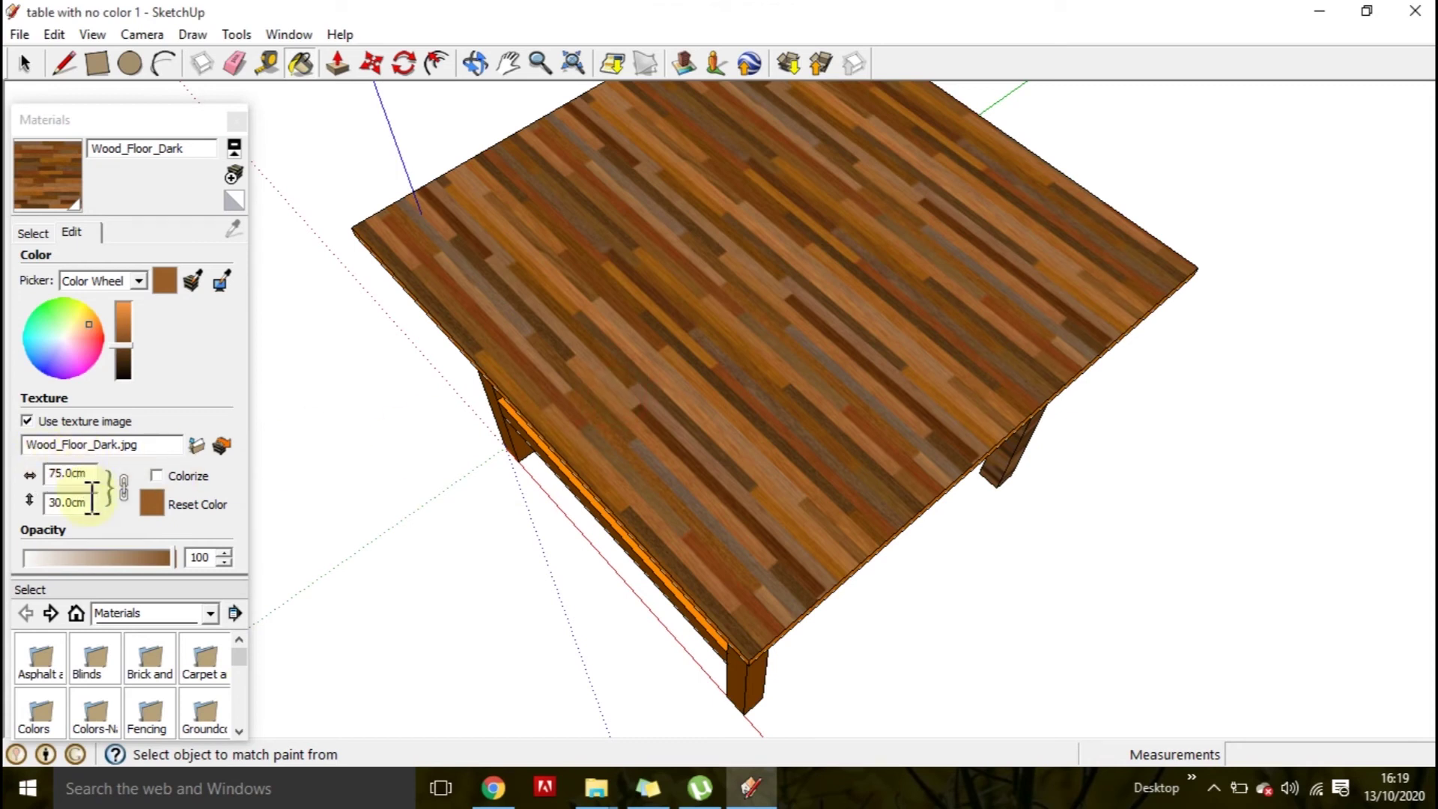
{"action": "left_click_drag", "start_coordinate": [95, 505], "coordinate": [42, 507]}
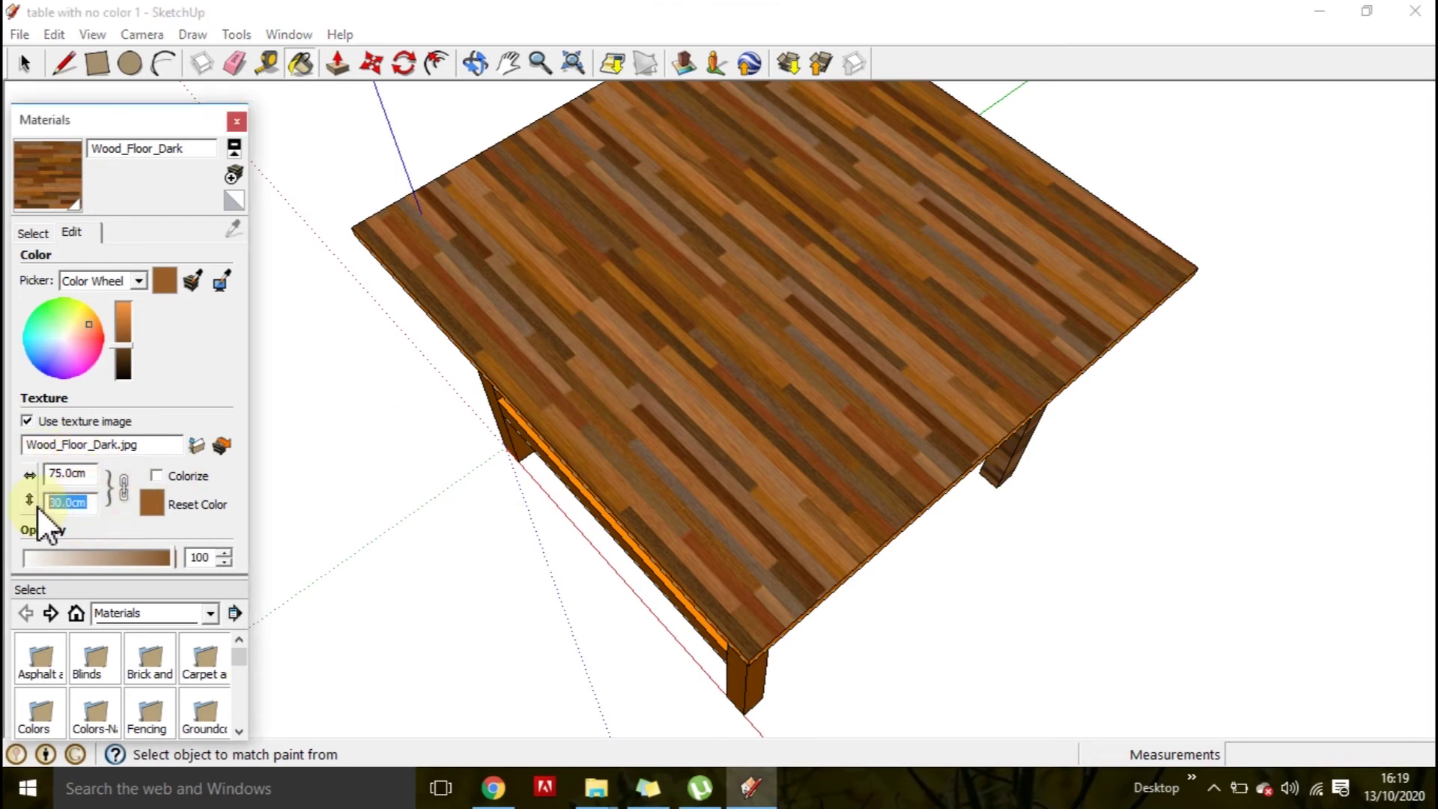
{"action": "type", "text": "20"}
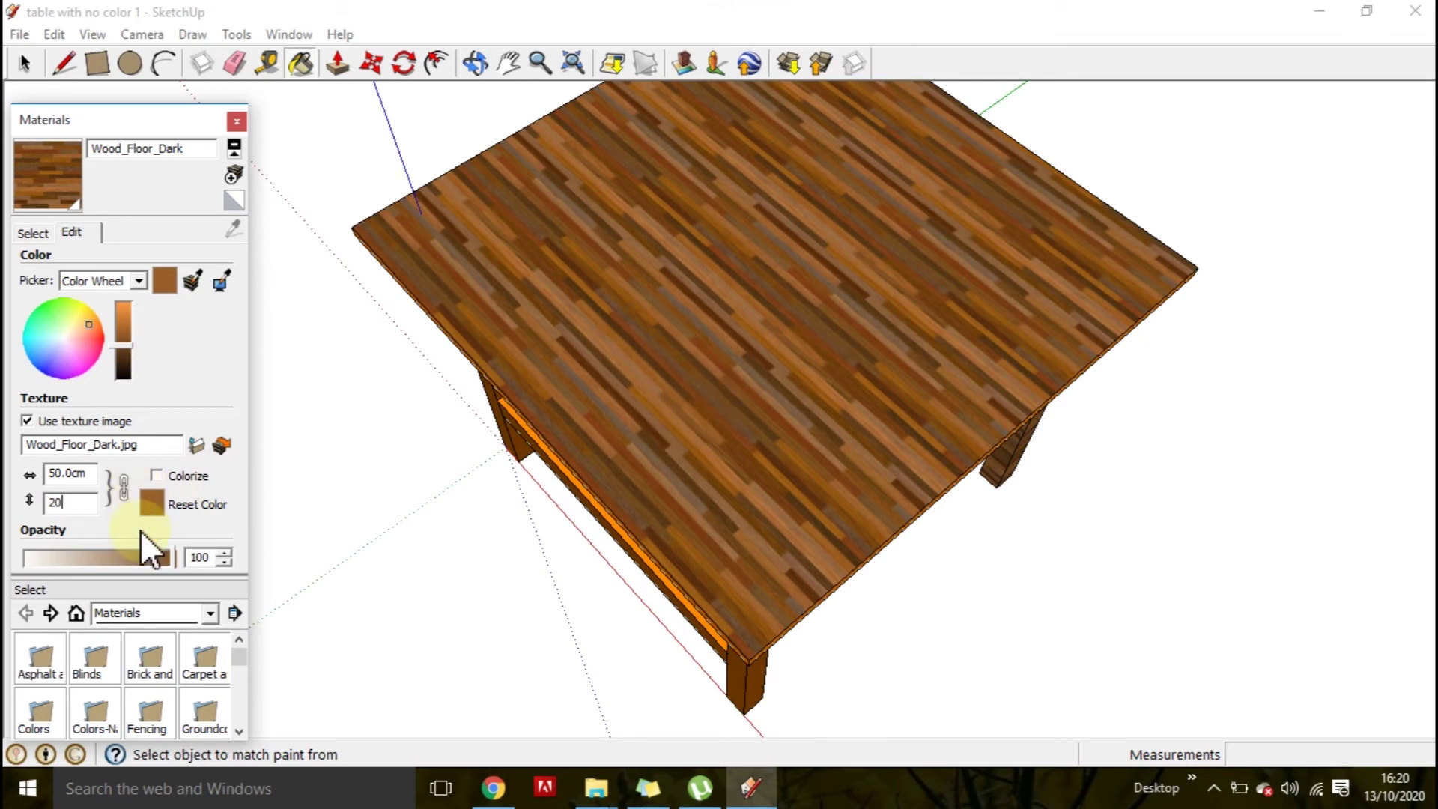
Change the Wood_Floor_Dark texture height to 100 cm and then to 30 cm.
{"action": "type", "text": "5"}
{"action": "key", "text": "Return"}
{"action": "type", "text": "100"}
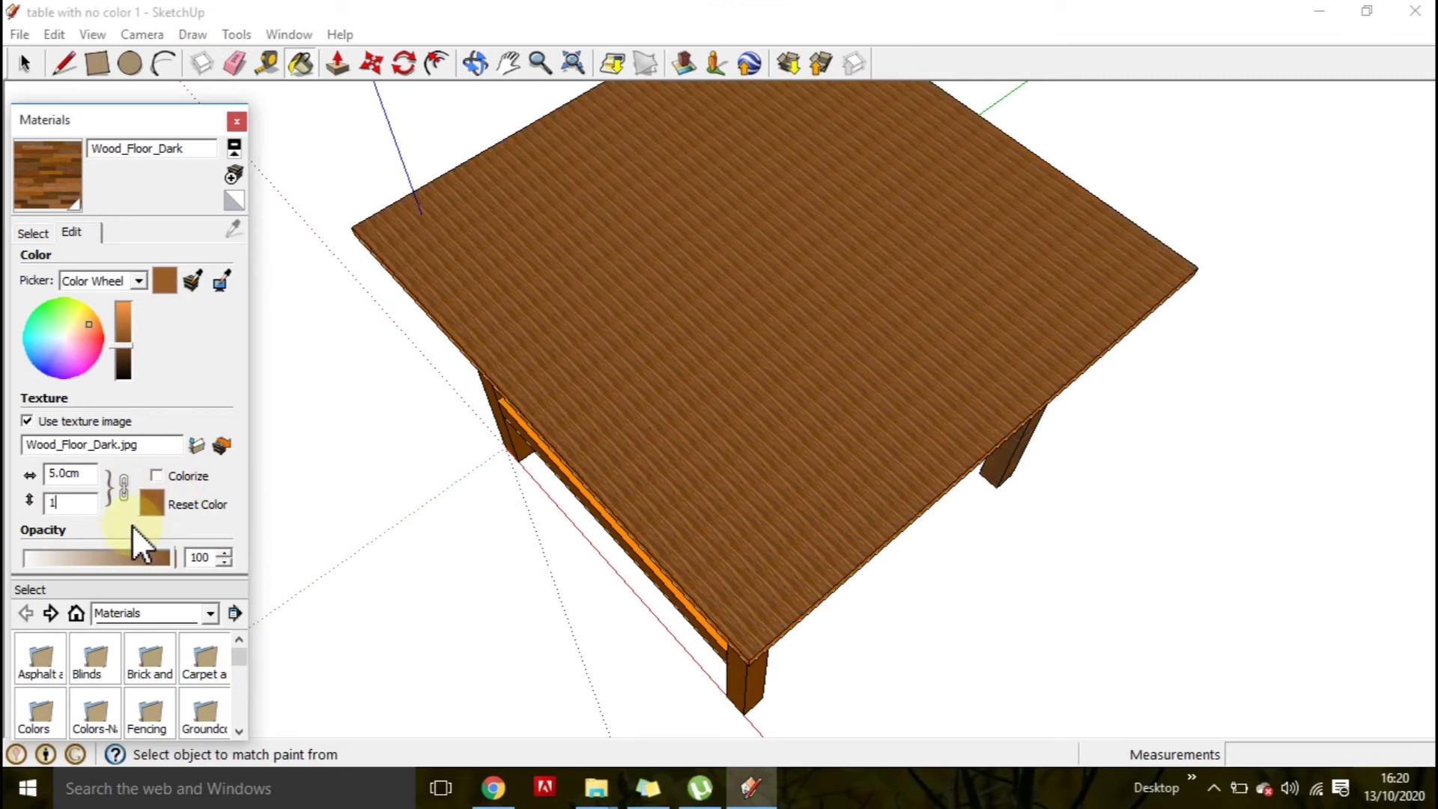
{"action": "key", "text": "Return"}
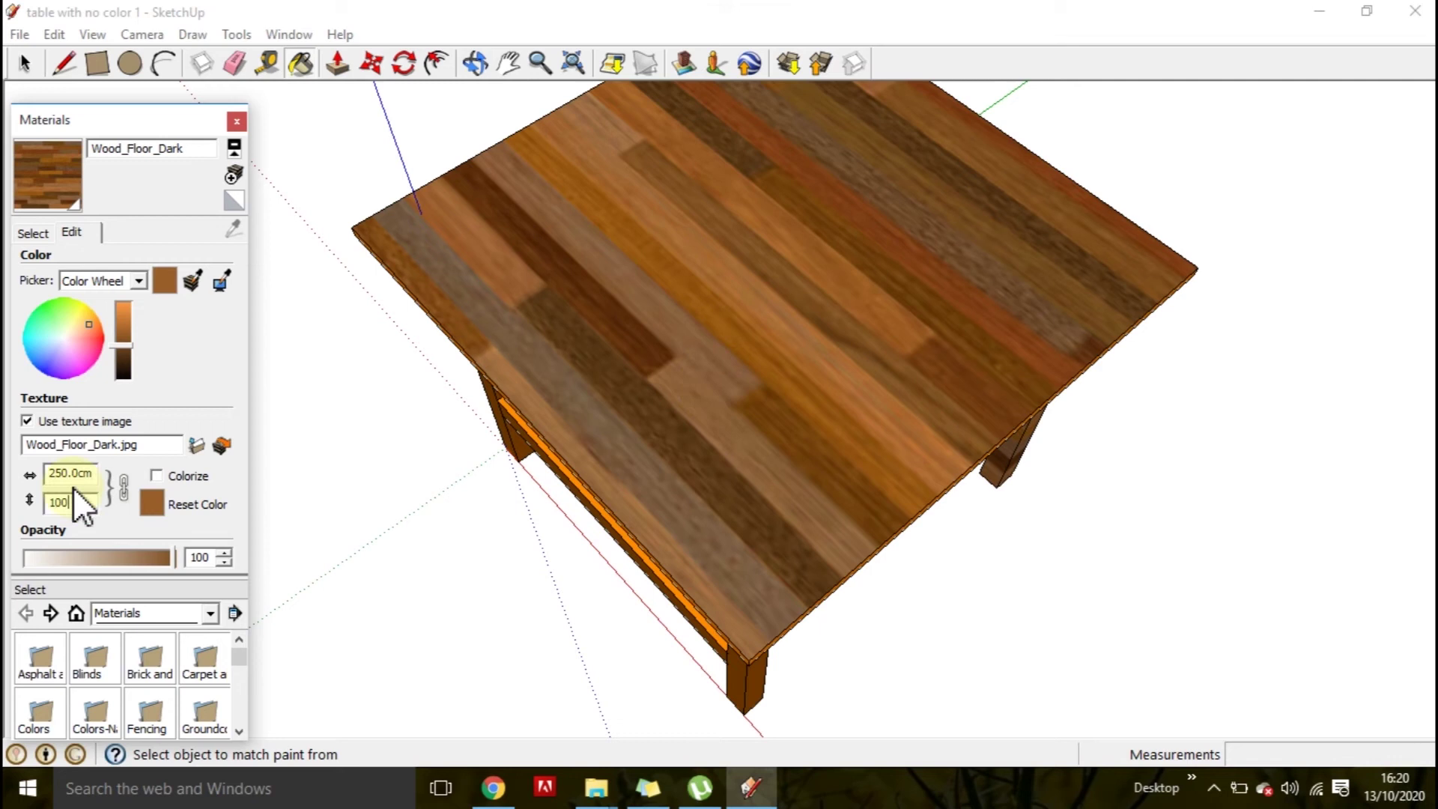
{"action": "left_click_drag", "start_coordinate": [79, 503], "coordinate": [50, 504]}
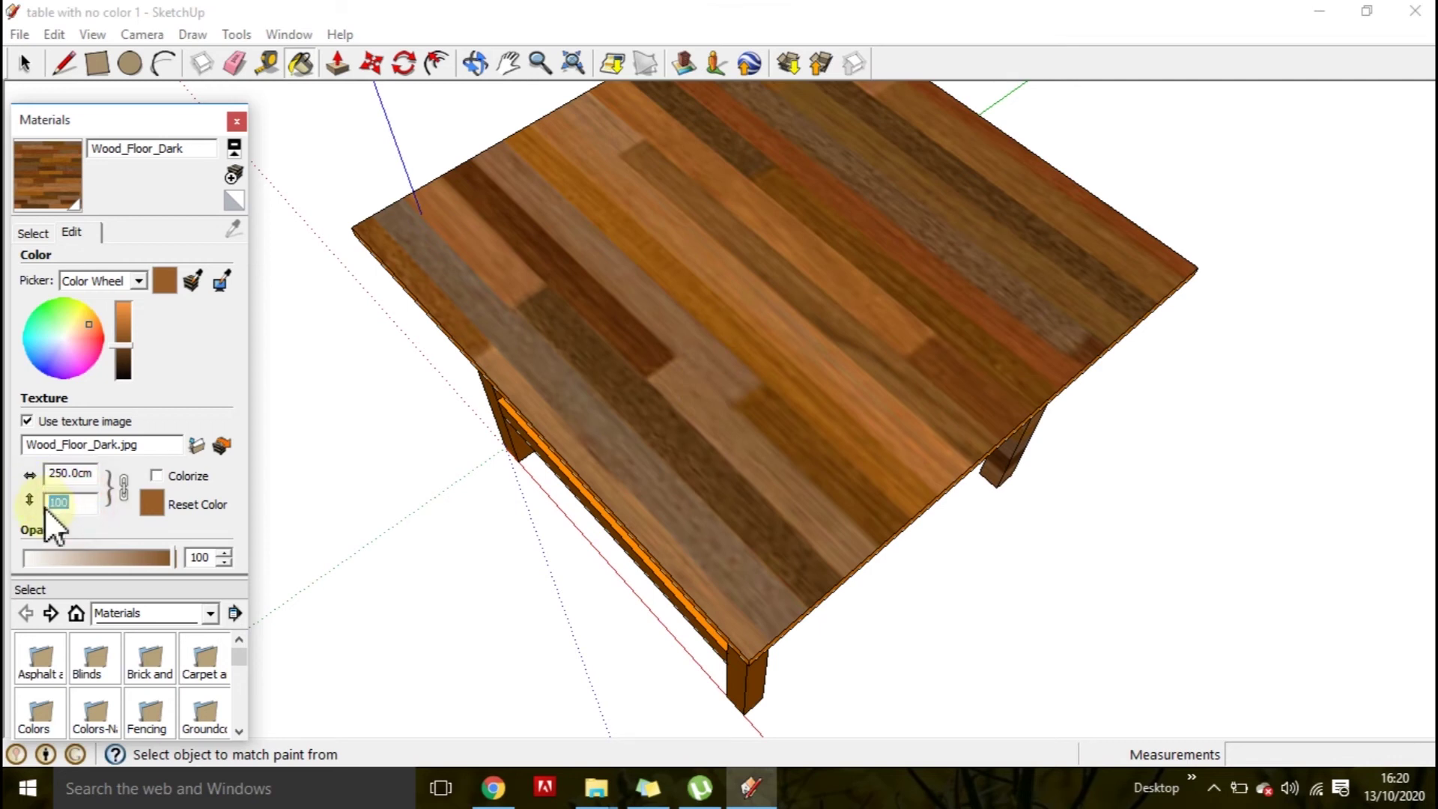
{"action": "type", "text": "30"}
{"action": "key", "text": "Return"}
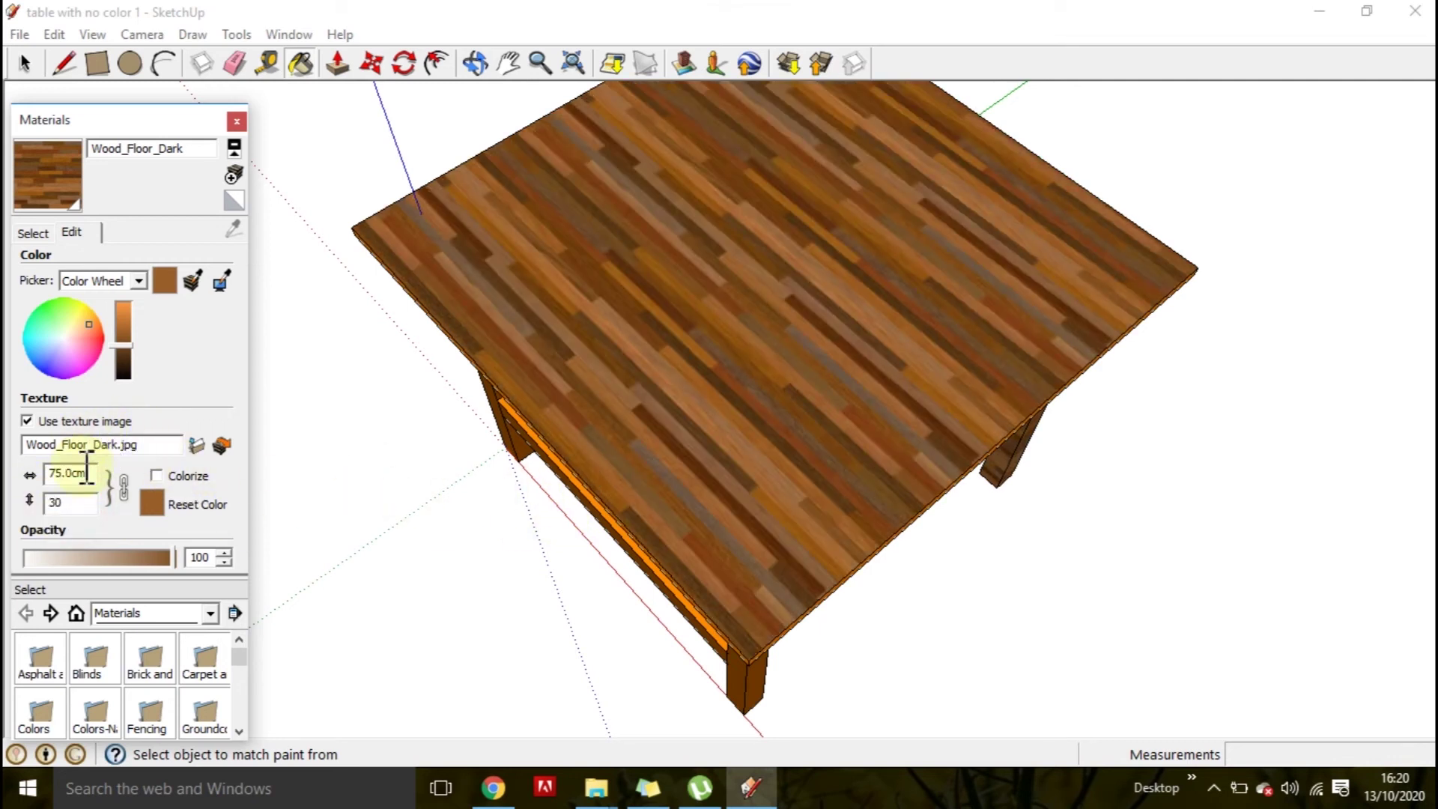
Set the Wood_Floor_Dark texture width to 60 cm.
{"action": "left_click_drag", "start_coordinate": [93, 478], "coordinate": [58, 475]}
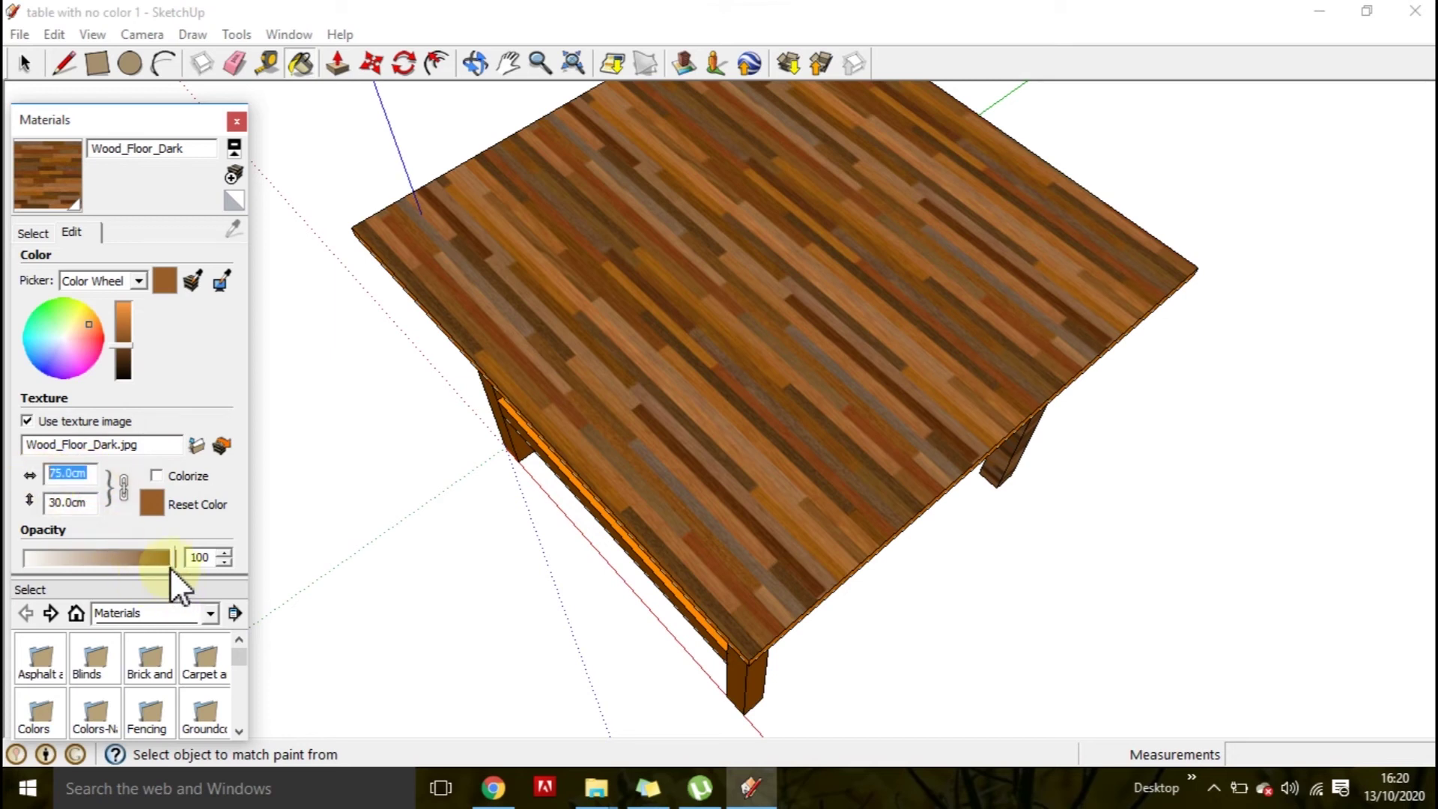
{"action": "type", "text": "60"}
{"action": "middle_click_drag", "start_coordinate": [746, 386], "coordinate": [681, 295]}
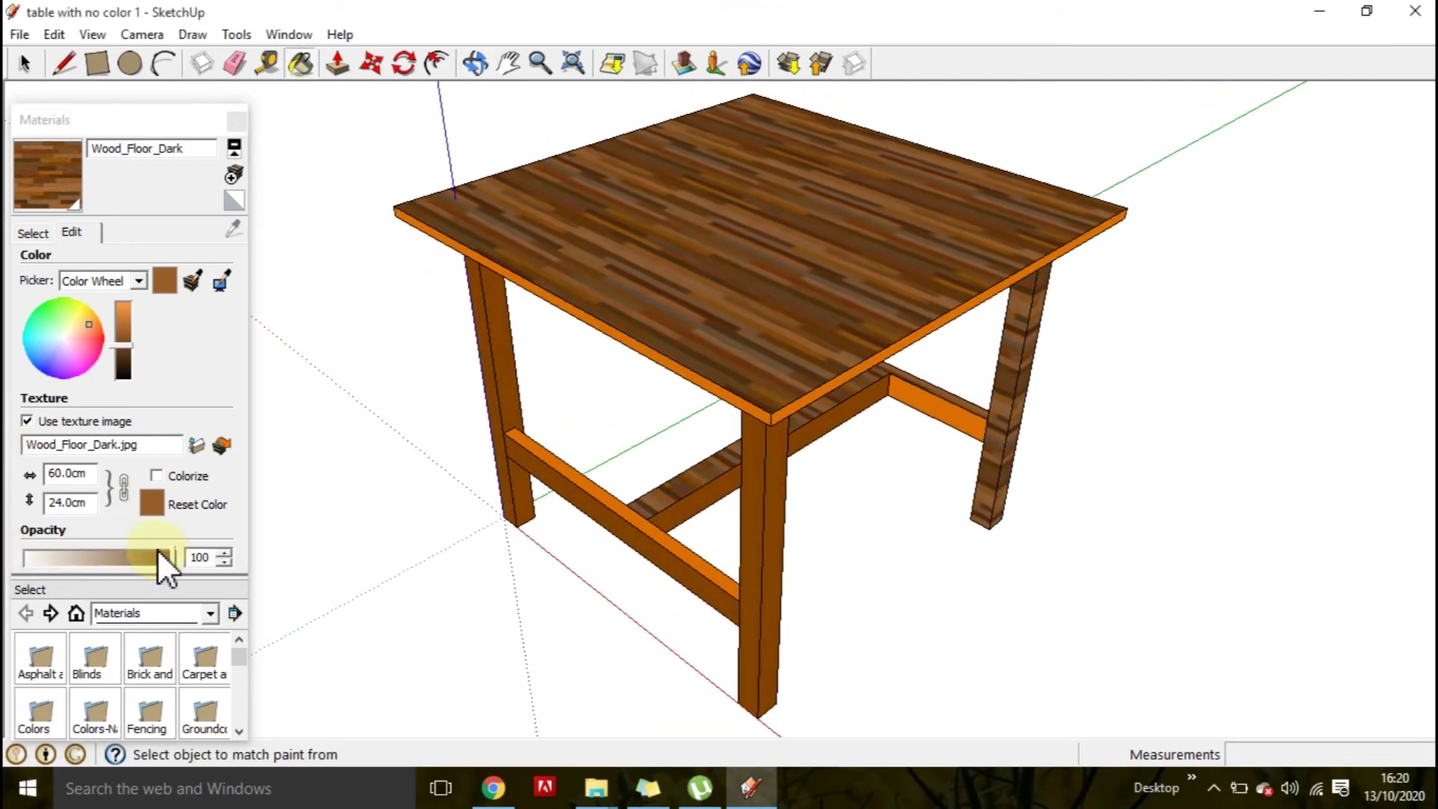
Lower the Wood_Floor_Dark opacity to 99 and restore it to 100.
{"action": "mouse_move", "coordinate": [168, 548]}
{"action": "left_mouse_down"}
{"action": "mouse_move", "coordinate": [145, 547]}
{"action": "mouse_move", "coordinate": [169, 547]}
{"action": "left_mouse_up"}
{"action": "middle_click_drag", "start_coordinate": [673, 325], "coordinate": [674, 361]}
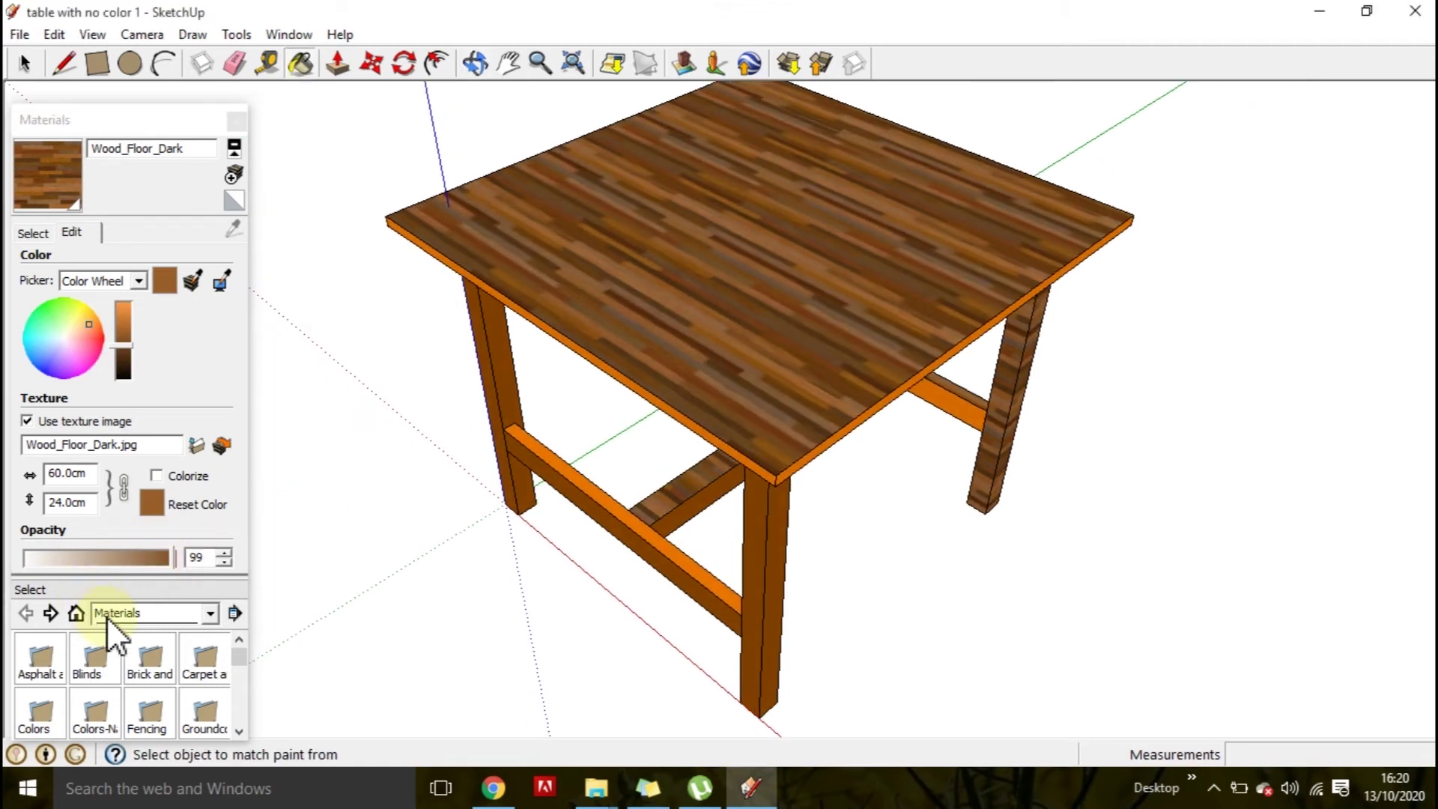
{"action": "mouse_move", "coordinate": [169, 555]}
{"action": "left_mouse_down"}
{"action": "mouse_move", "coordinate": [141, 552]}
{"action": "mouse_move", "coordinate": [182, 554]}
{"action": "left_mouse_up"}
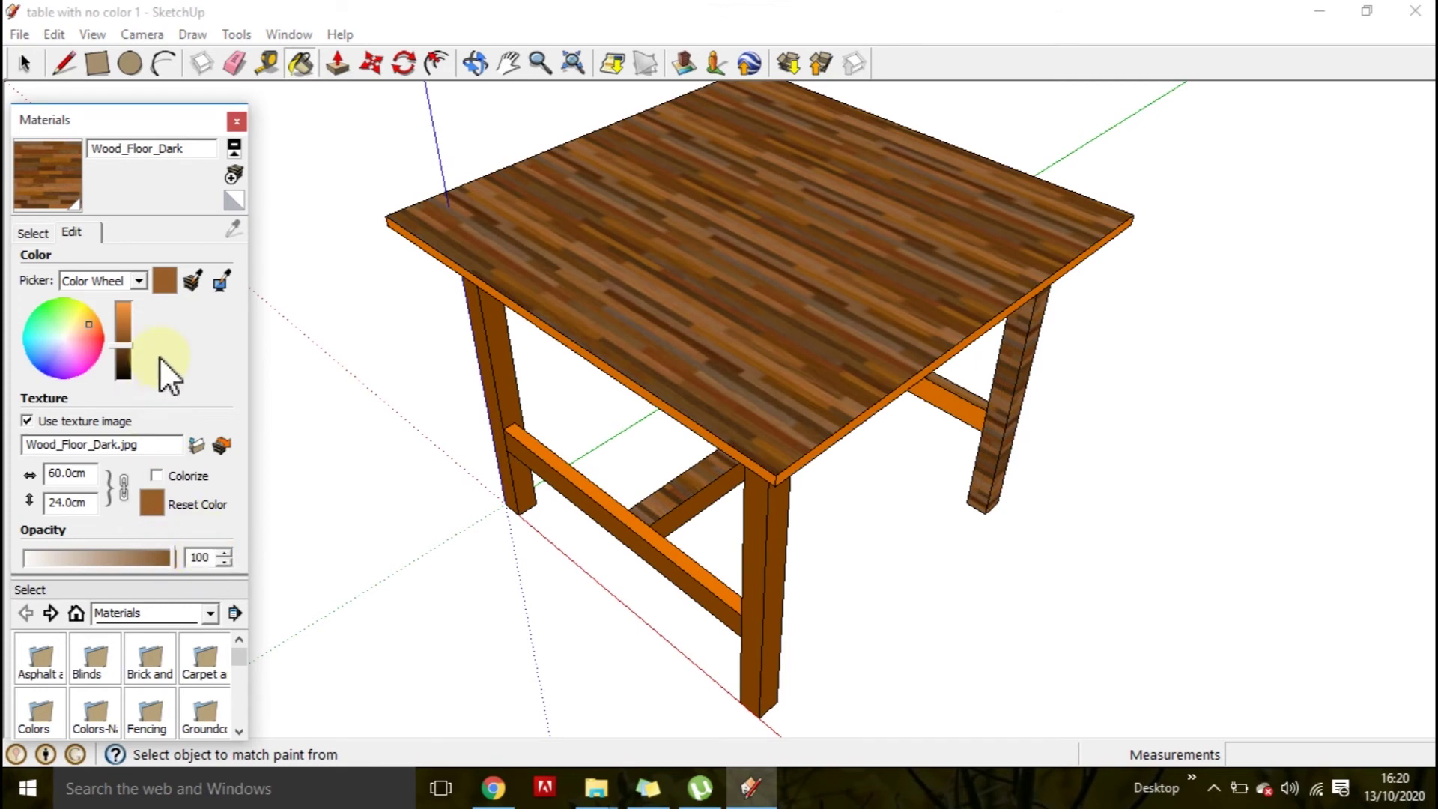
Shift the Wood_Floor_Dark colour toward a more saturated yellow-orange and paint the nearest table leg with it.
{"action": "mouse_move", "coordinate": [88, 346]}
{"action": "left_mouse_down"}
{"action": "mouse_move", "coordinate": [69, 316]}
{"action": "mouse_move", "coordinate": [88, 357]}
{"action": "mouse_move", "coordinate": [96, 315]}
{"action": "left_mouse_up"}
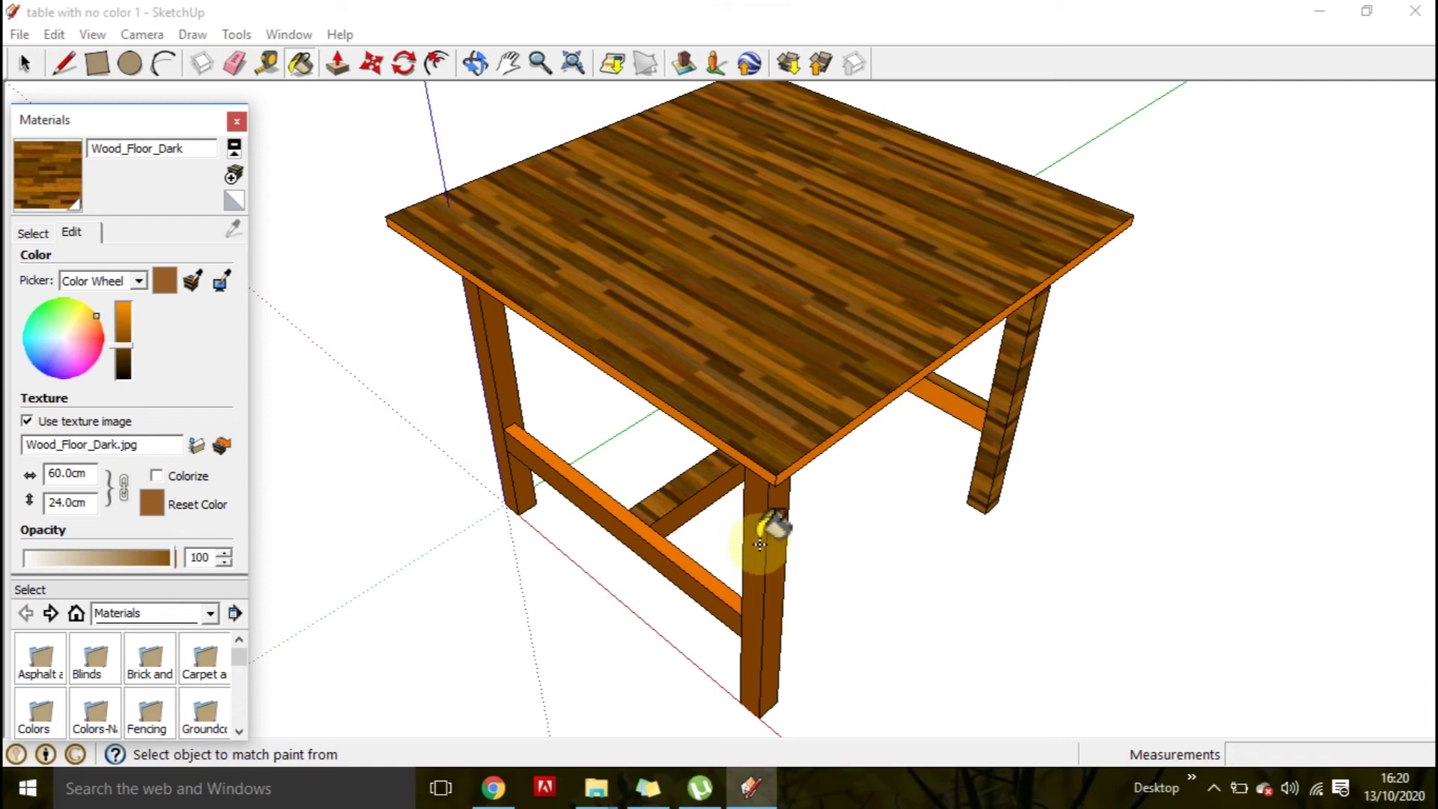
{"action": "left_click", "coordinate": [775, 521]}
{"action": "middle_click_drag", "start_coordinate": [784, 519], "coordinate": [1207, 530]}
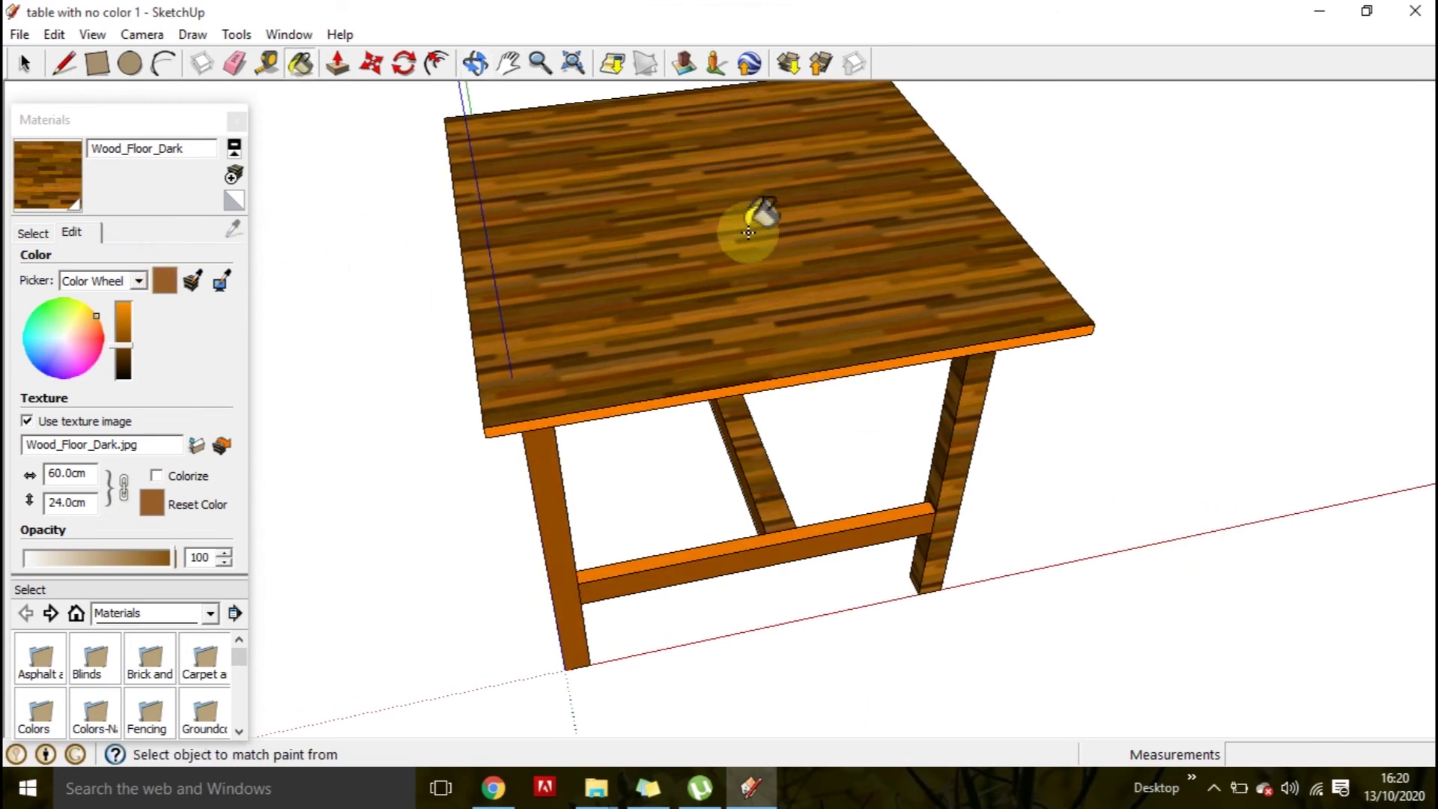
Try the Wood_Floor_Parquet material from the Wood collection on the tabletop.
{"action": "left_click", "coordinate": [33, 233]}
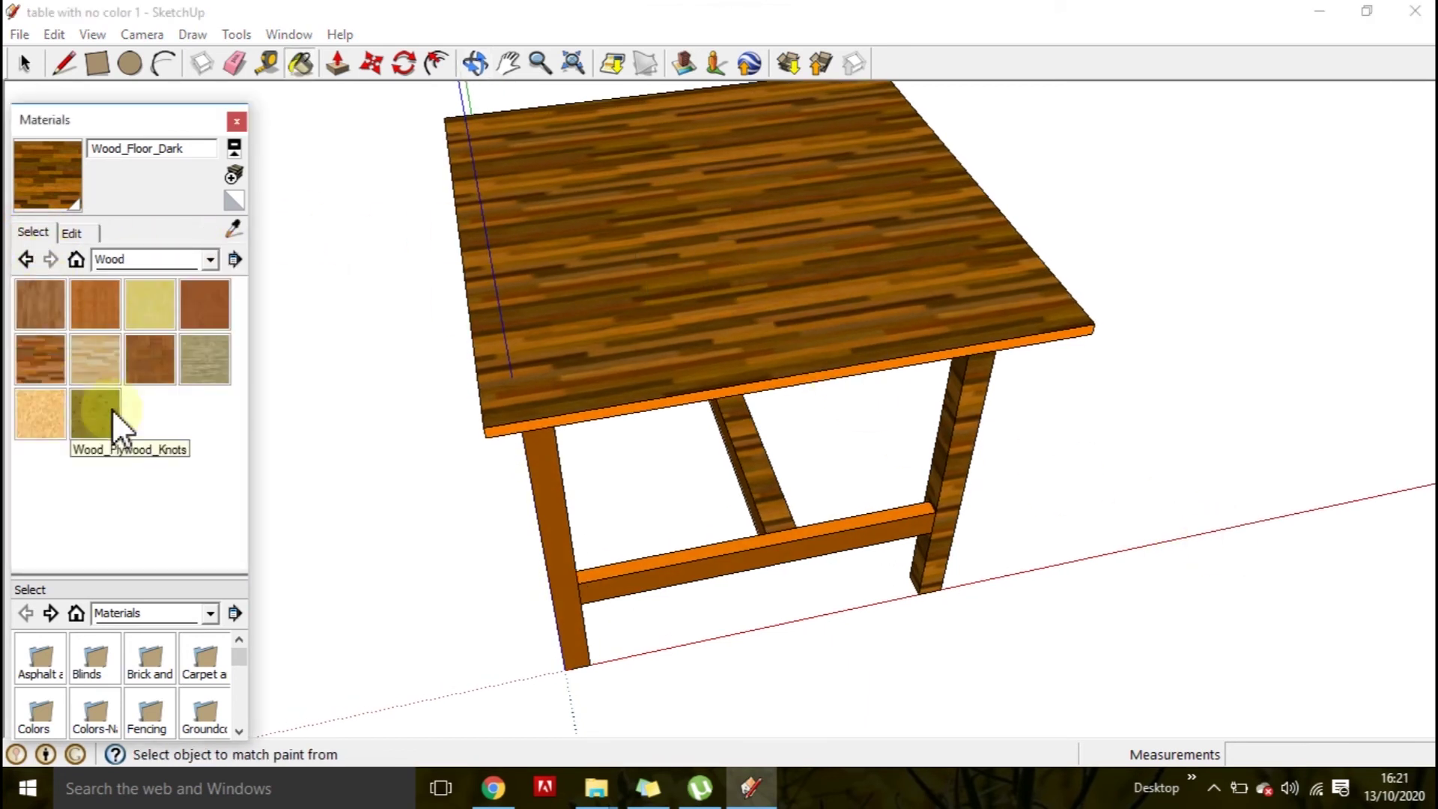
{"action": "left_click", "coordinate": [153, 362]}
{"action": "left_click", "coordinate": [637, 266]}
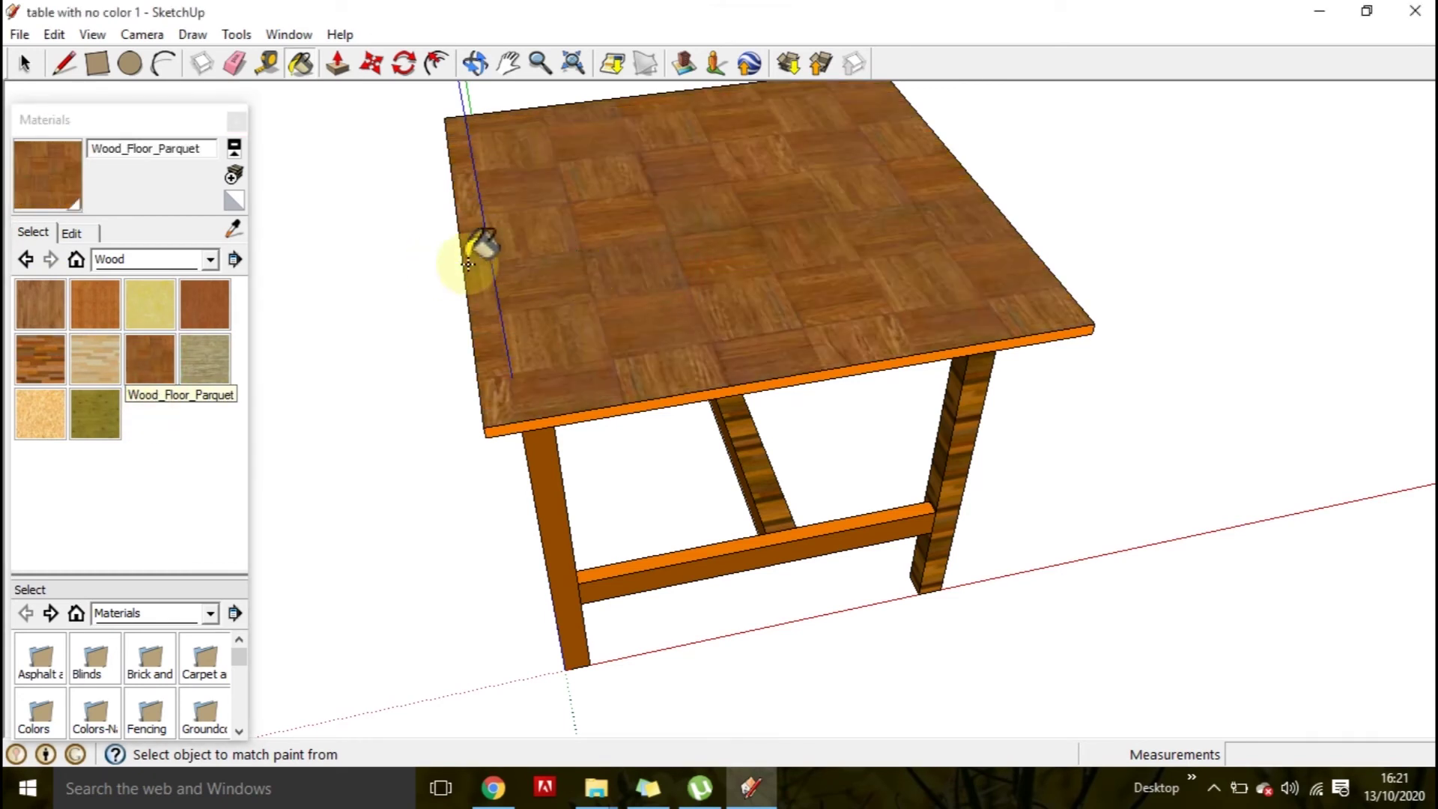
{"action": "left_click", "coordinate": [208, 294]}
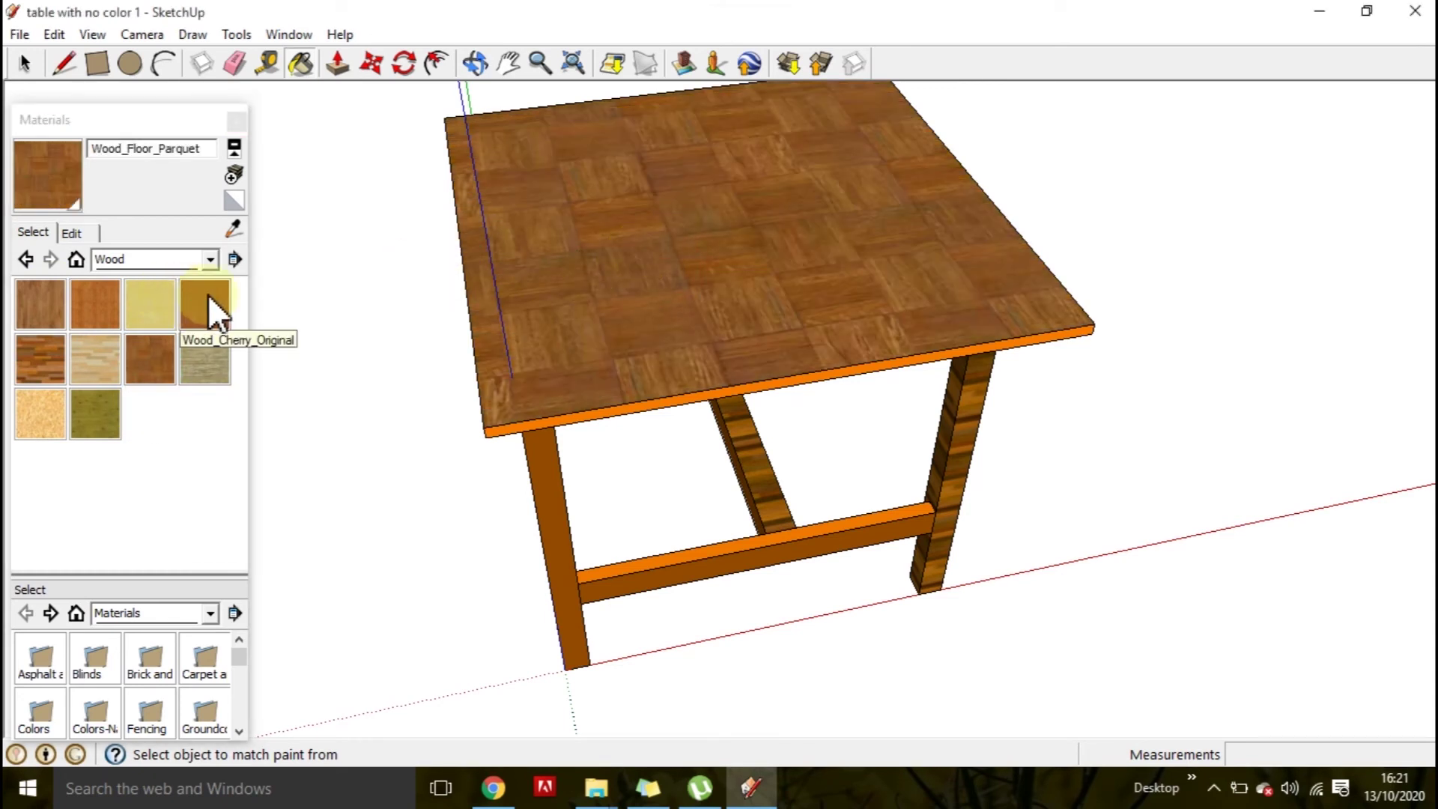
Try the pale yellow wood material and Wood_Bamboo_Medium on the tabletop.
{"action": "left_click", "coordinate": [138, 300]}
{"action": "left_click", "coordinate": [629, 238]}
{"action": "left_click", "coordinate": [99, 307]}
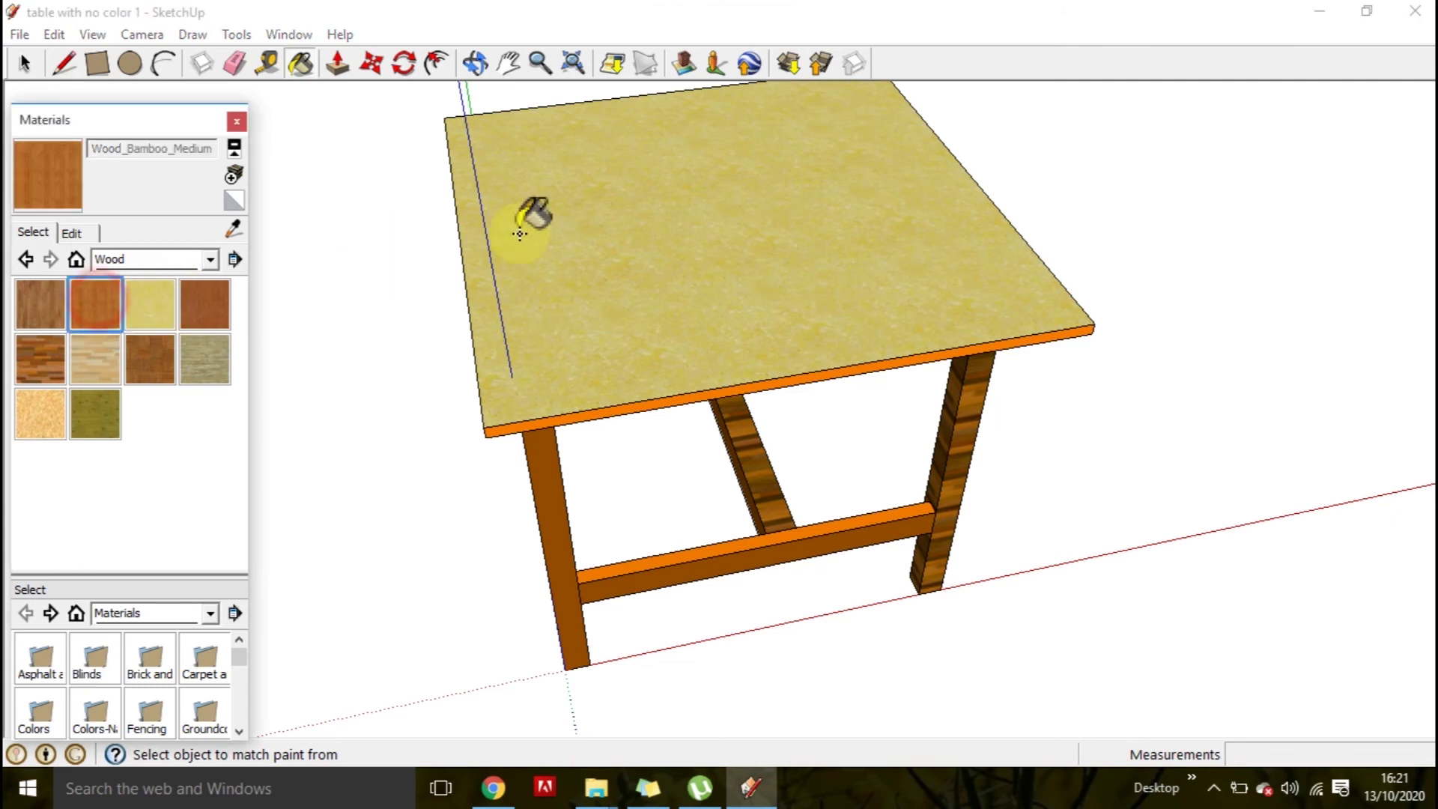
{"action": "left_click", "coordinate": [584, 203]}
Repaint the tabletop with Wood_Floor_Parquet and set its texture width to 50 cm.
{"action": "left_click", "coordinate": [137, 357]}
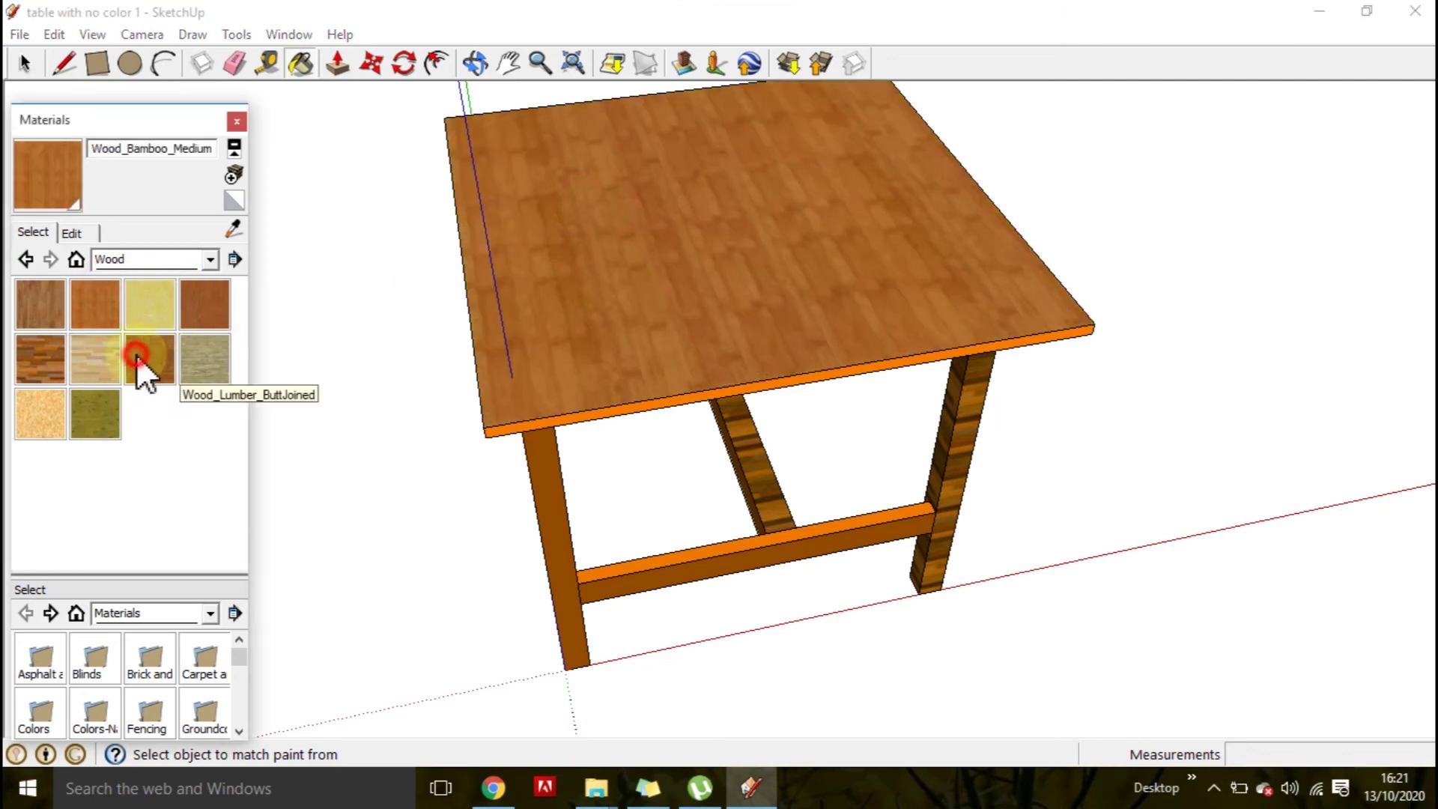
{"action": "left_click", "coordinate": [674, 199]}
{"action": "left_click", "coordinate": [84, 233]}
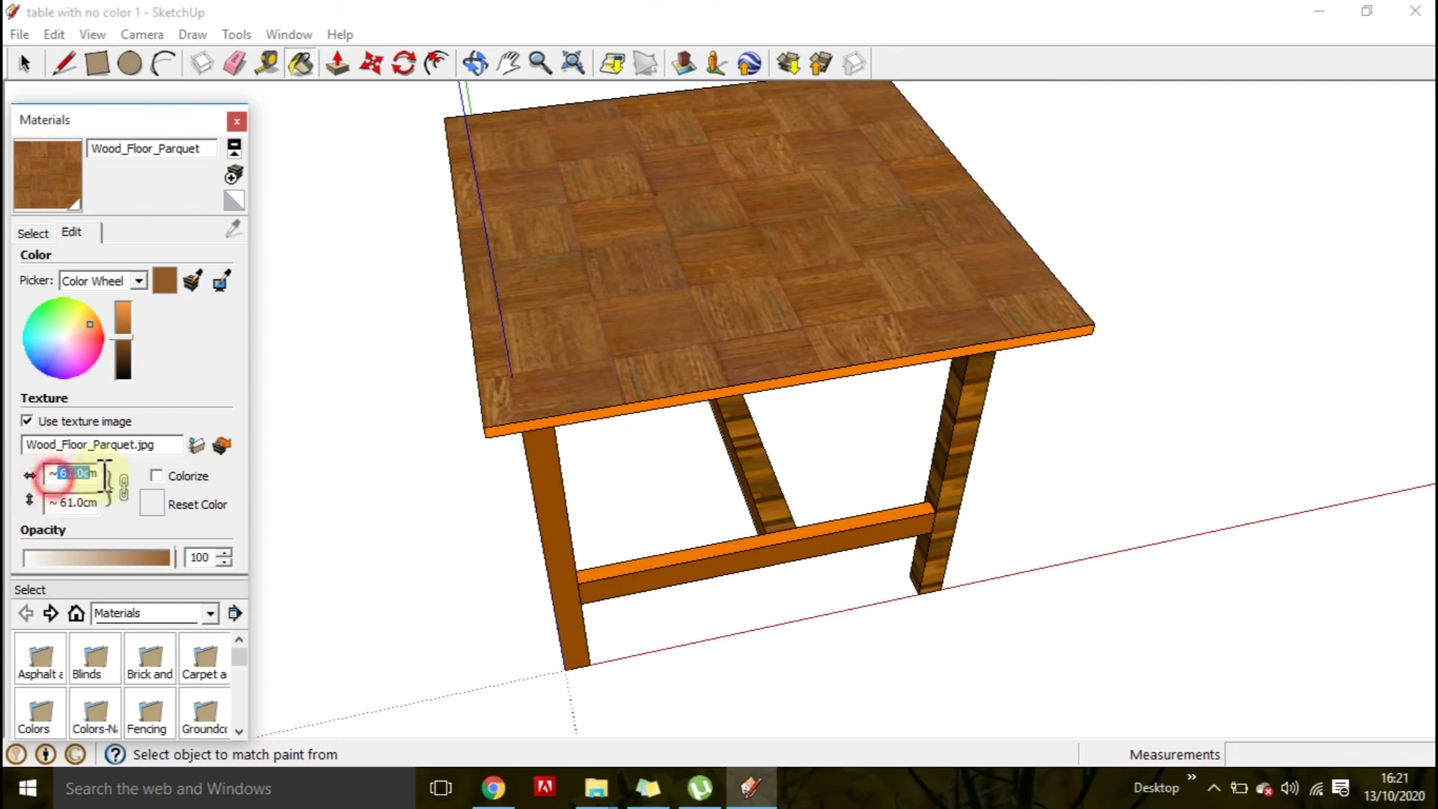
{"action": "type", "text": "50"}
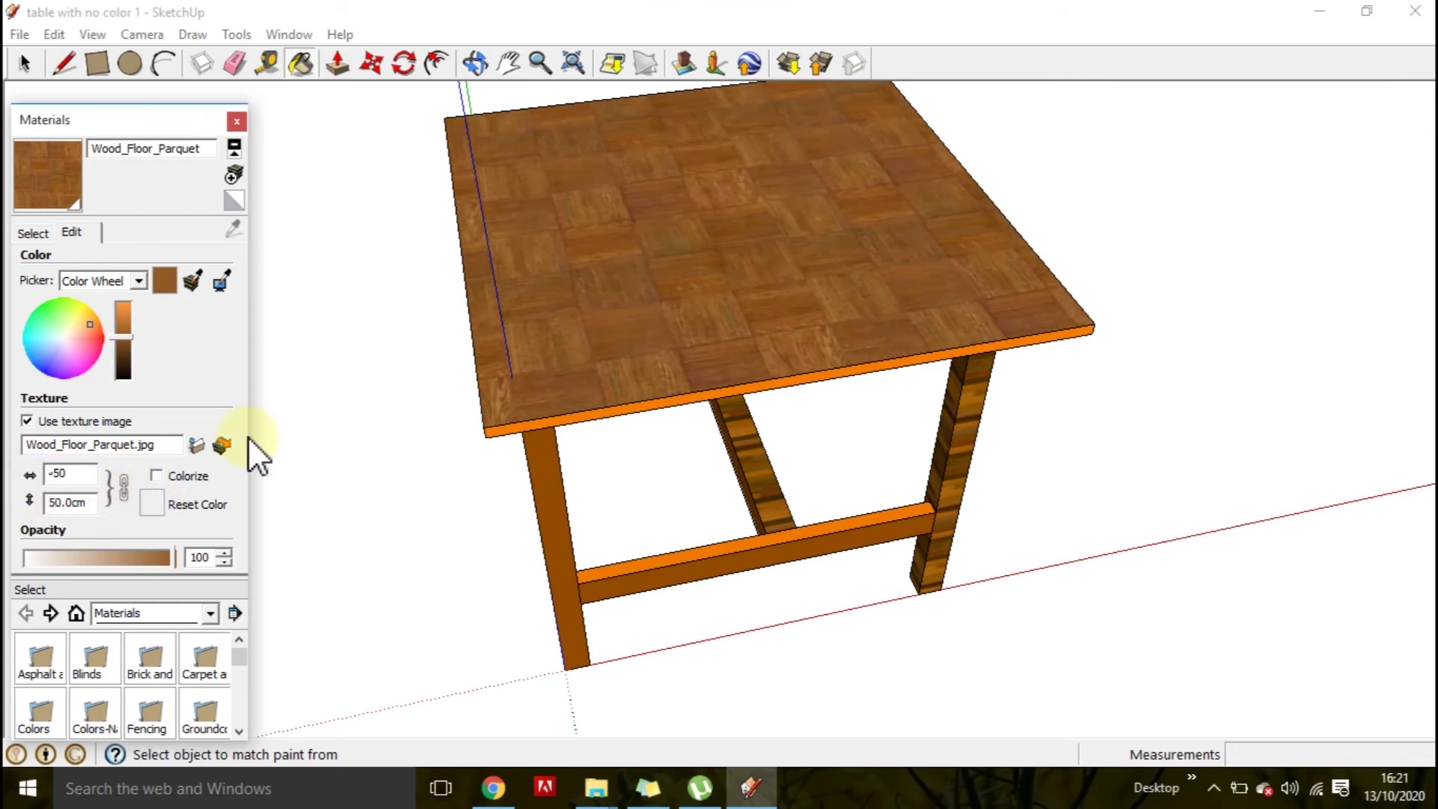
Set the Wood_Floor_Parquet texture width to 30 cm and paint the lower middle crossbar with it.
{"action": "double_click", "coordinate": [66, 477]}
{"action": "type", "text": "4"}
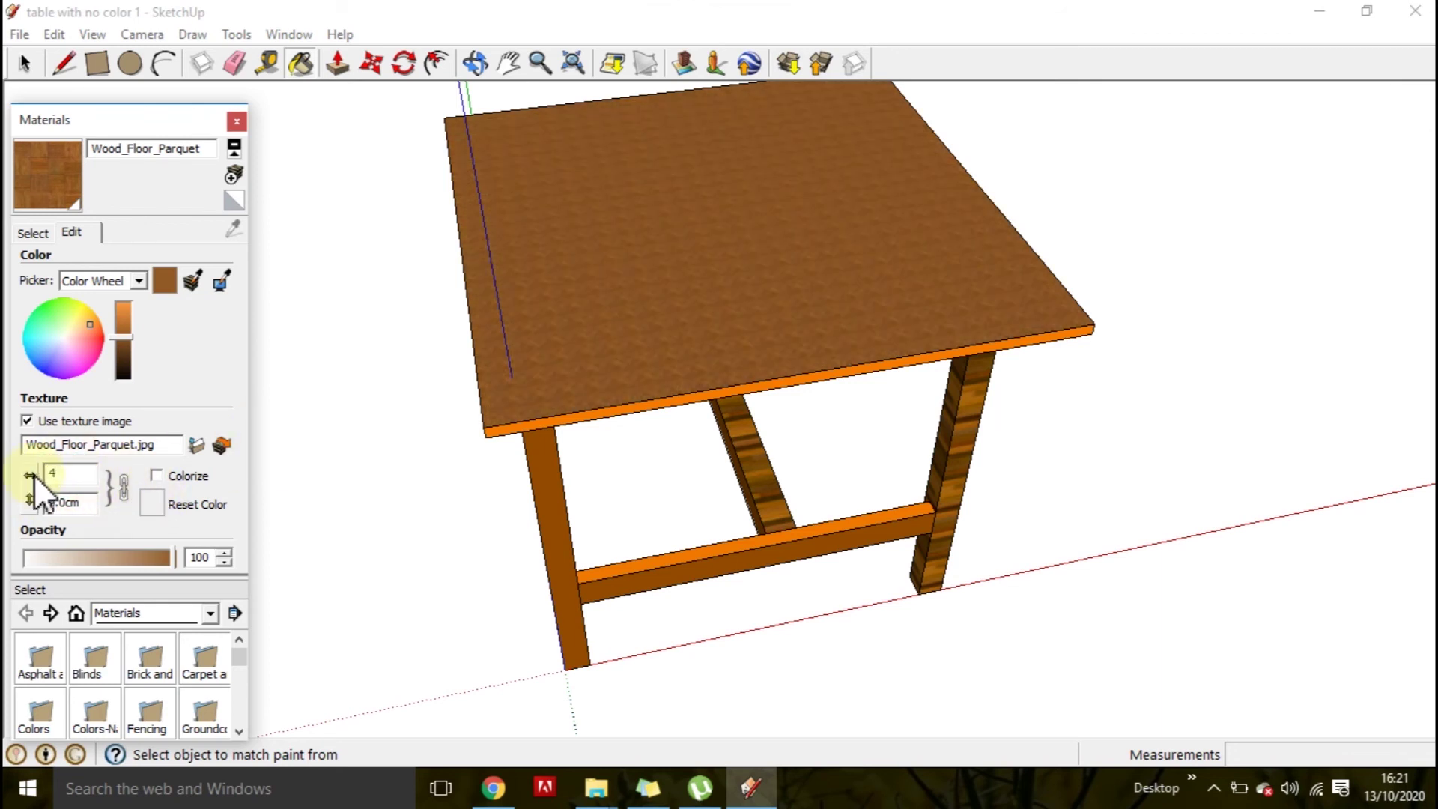
{"action": "type", "text": "30"}
{"action": "scroll", "coordinate": [706, 289], "scroll_direction": "up", "scroll_amount": 3}
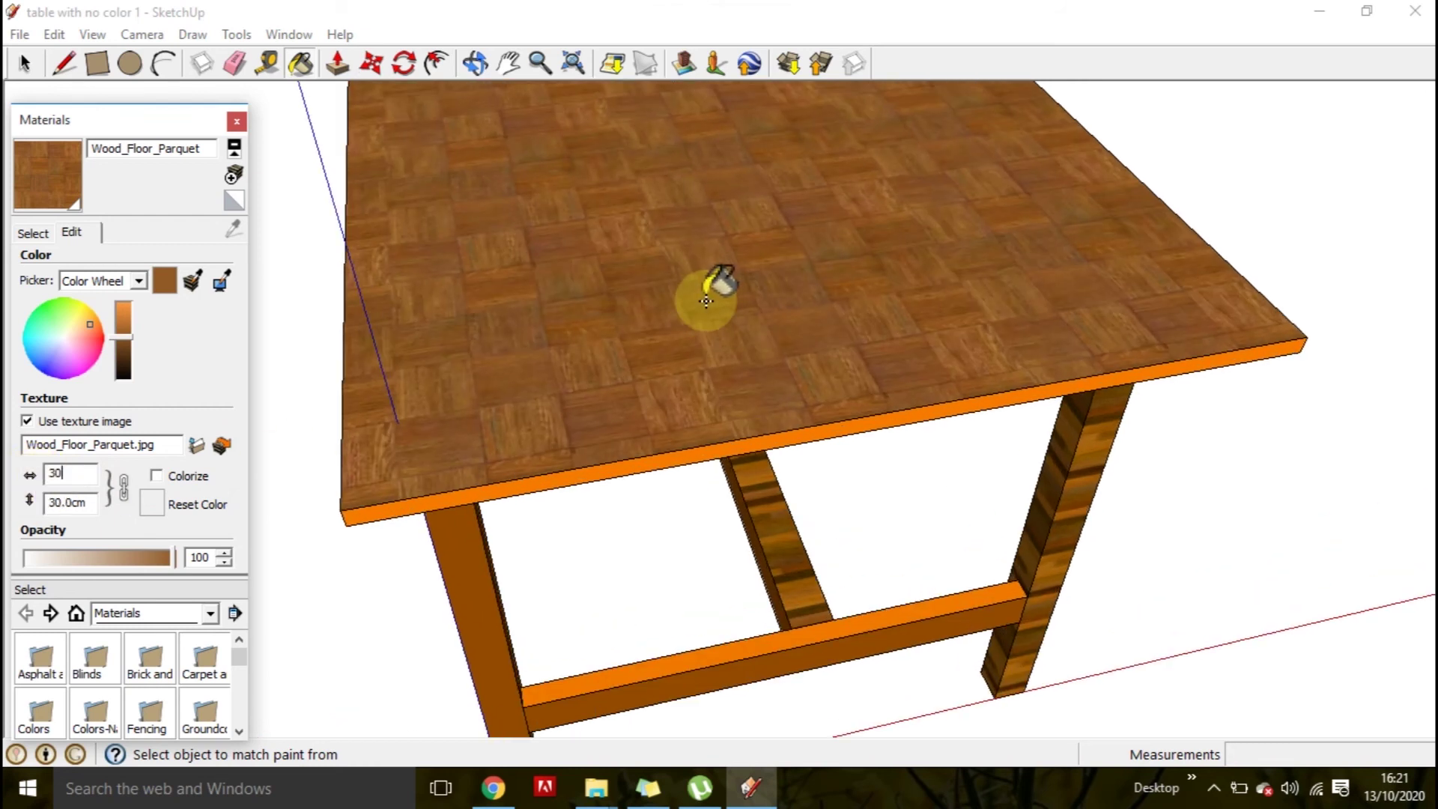
{"action": "scroll", "coordinate": [764, 455], "scroll_direction": "down", "scroll_amount": 2}
{"action": "left_click", "coordinate": [764, 455]}
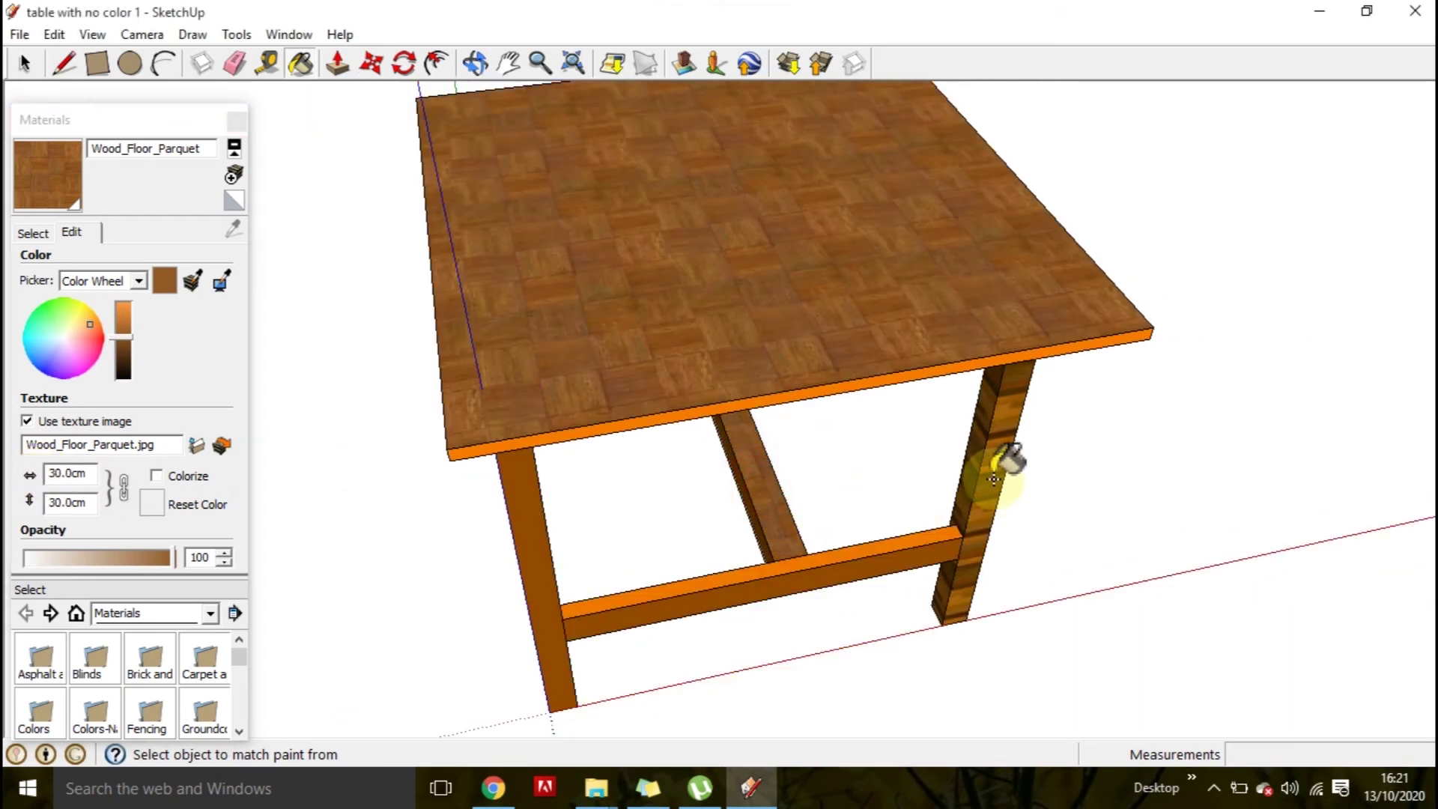
Select the table with a selection window and paint its legs and rails together with Wood_Floor_Dark from the Wood collection.
{"action": "mouse_move", "coordinate": [908, 430]}
{"action": "middle_mouse_down"}
{"action": "mouse_move", "coordinate": [899, 440]}
{"action": "mouse_move", "coordinate": [1068, 199]}
{"action": "mouse_move", "coordinate": [688, 416]}
{"action": "mouse_move", "coordinate": [918, 469]}
{"action": "mouse_move", "coordinate": [712, 199]}
{"action": "middle_mouse_up"}
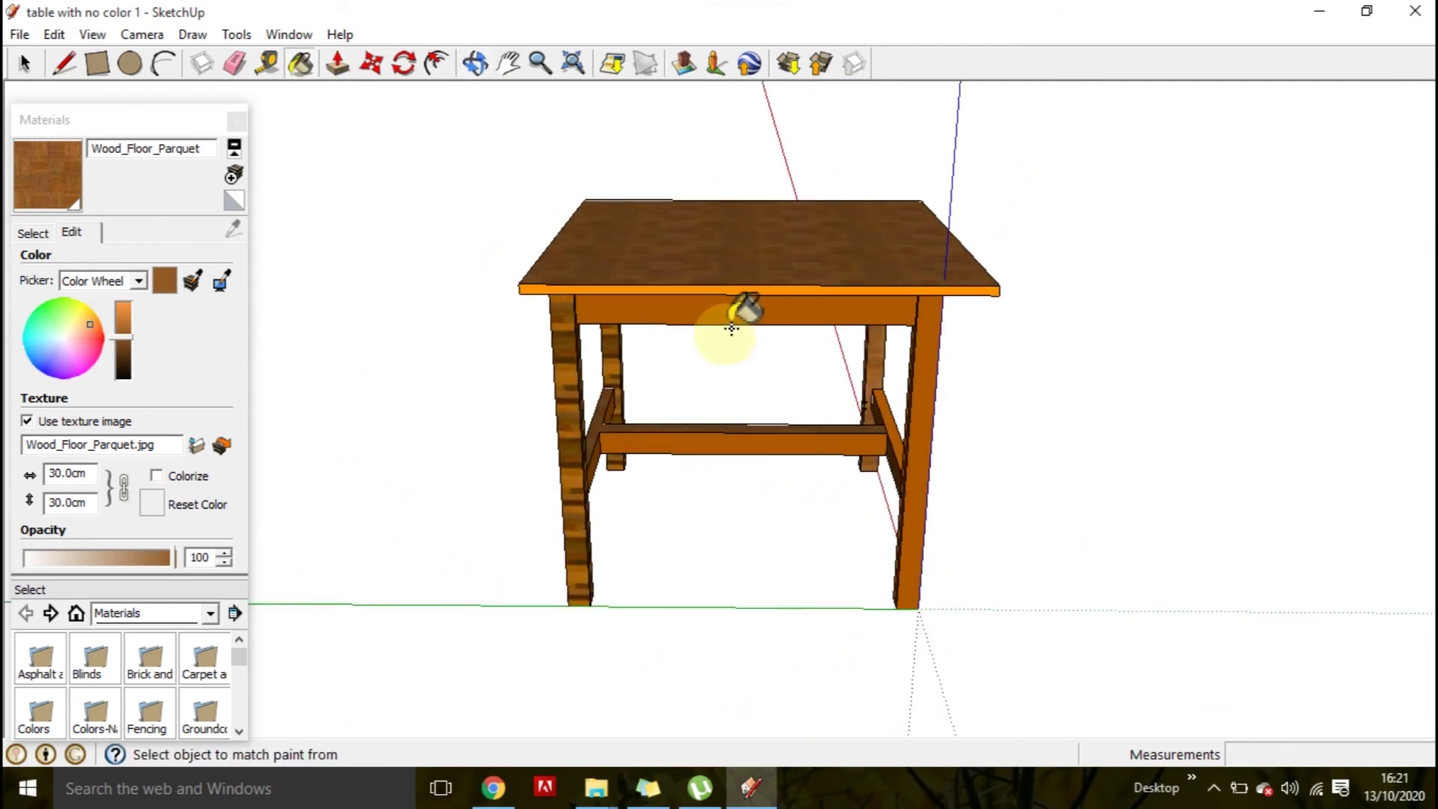
{"action": "left_click", "coordinate": [24, 63]}
{"action": "left_click_drag", "start_coordinate": [417, 172], "coordinate": [961, 634]}
{"action": "middle_click_drag", "start_coordinate": [722, 379], "coordinate": [809, 616]}
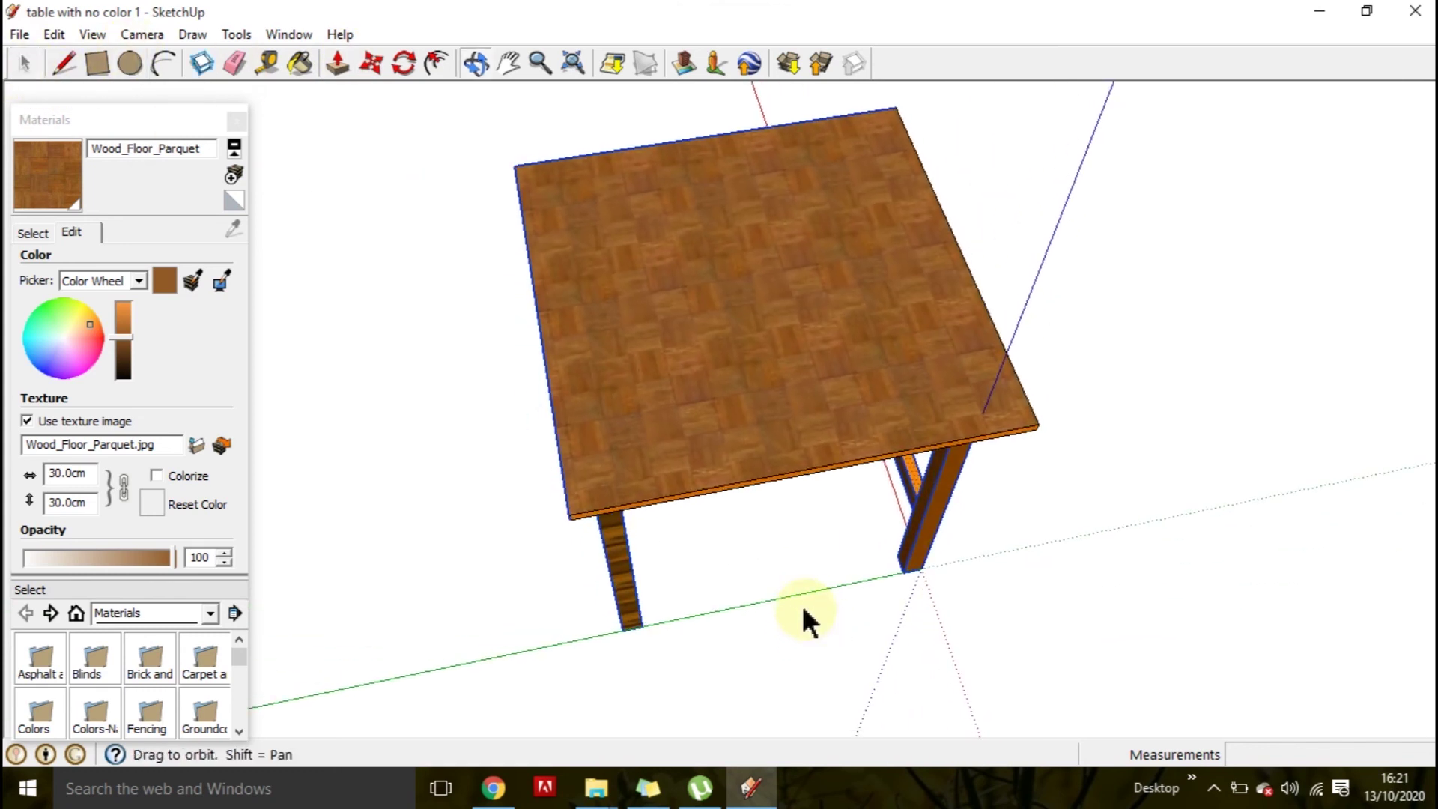
{"action": "middle_click_drag", "start_coordinate": [725, 547], "coordinate": [1034, 262]}
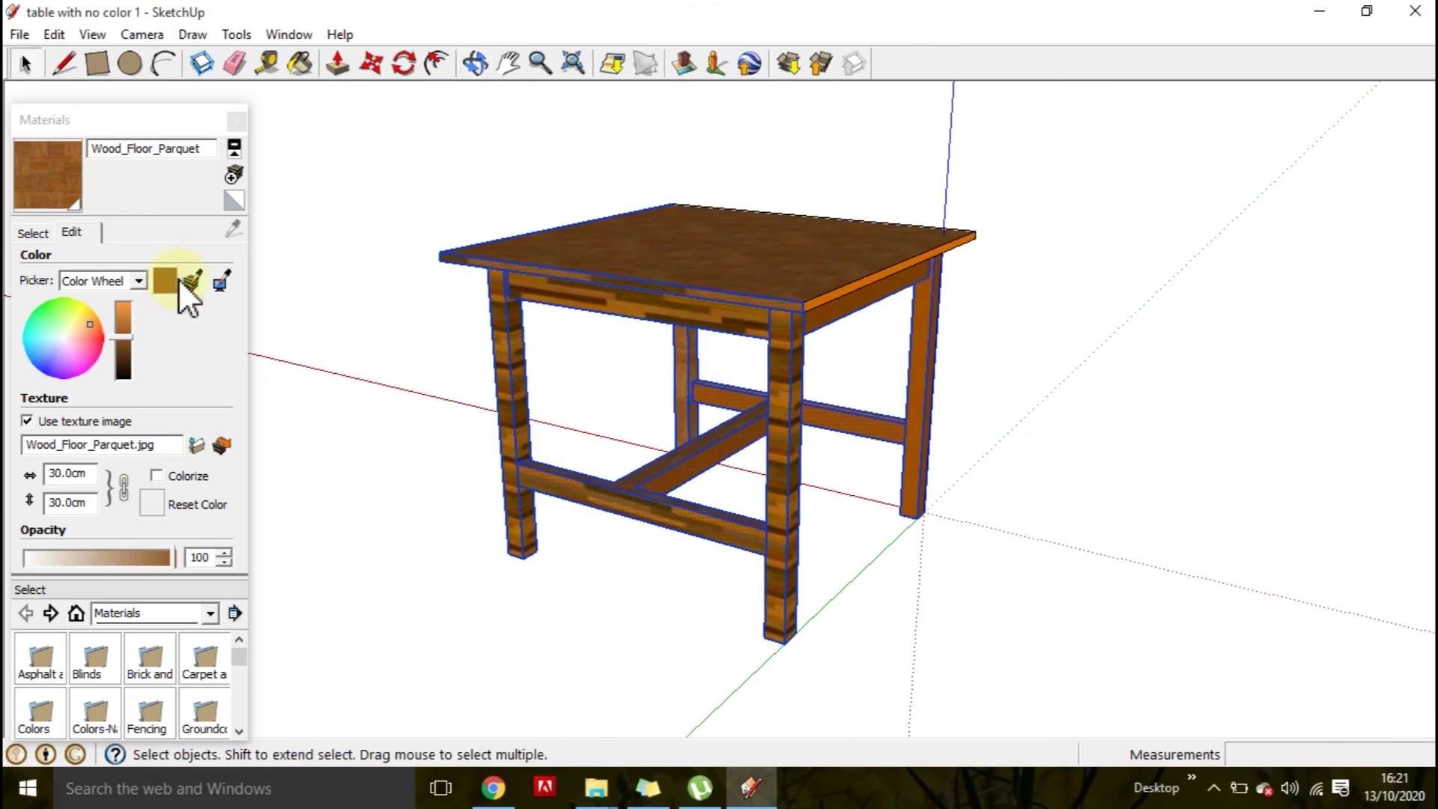
{"action": "left_click", "coordinate": [42, 234]}
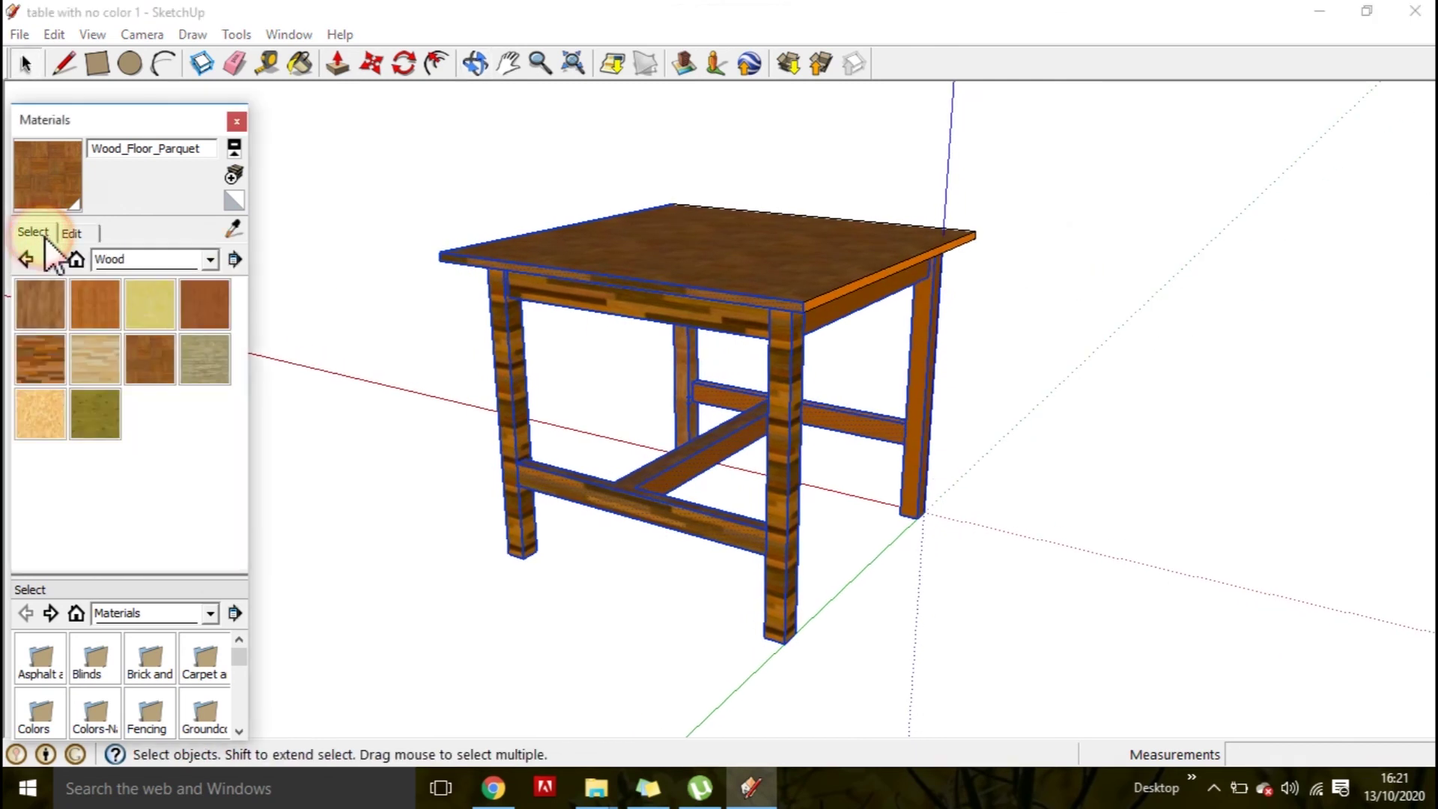
{"action": "left_click", "coordinate": [31, 362]}
{"action": "left_click", "coordinate": [650, 287]}
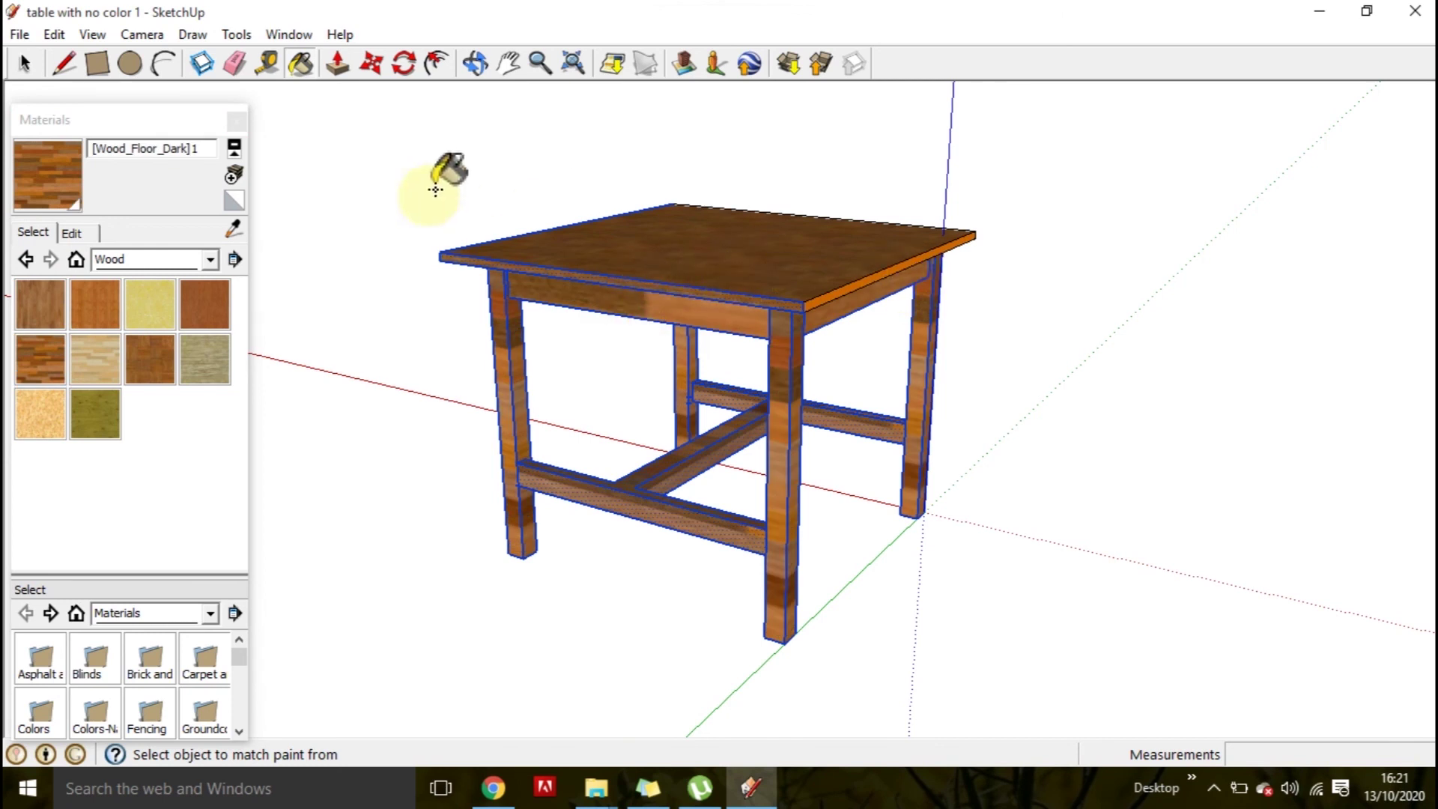
{"action": "left_click", "coordinate": [24, 65]}
{"action": "left_click_drag", "start_coordinate": [603, 546], "coordinate": [950, 738]}
{"action": "left_click_drag", "start_coordinate": [320, 160], "coordinate": [1069, 571]}
{"action": "middle_click_drag", "start_coordinate": [782, 390], "coordinate": [684, 604]}
{"action": "middle_click_drag", "start_coordinate": [658, 510], "coordinate": [382, 358]}
{"action": "left_click", "coordinate": [378, 346]}
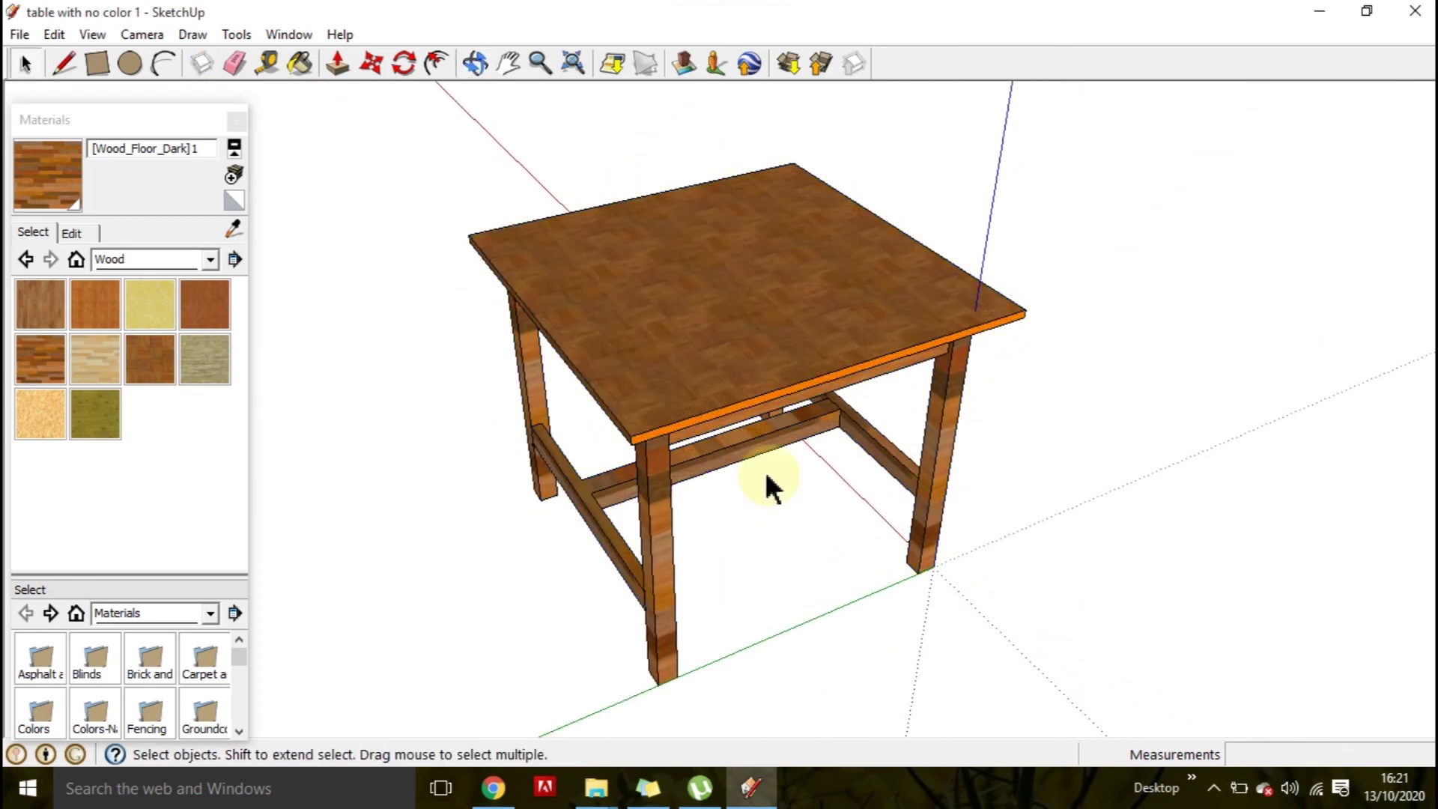
Paint the tabletop's remaining orange edge face with the current [Wood_Floor_Dark]1 material.
{"action": "left_click", "coordinate": [42, 183]}
{"action": "scroll", "coordinate": [719, 405], "scroll_direction": "up", "scroll_amount": 2}
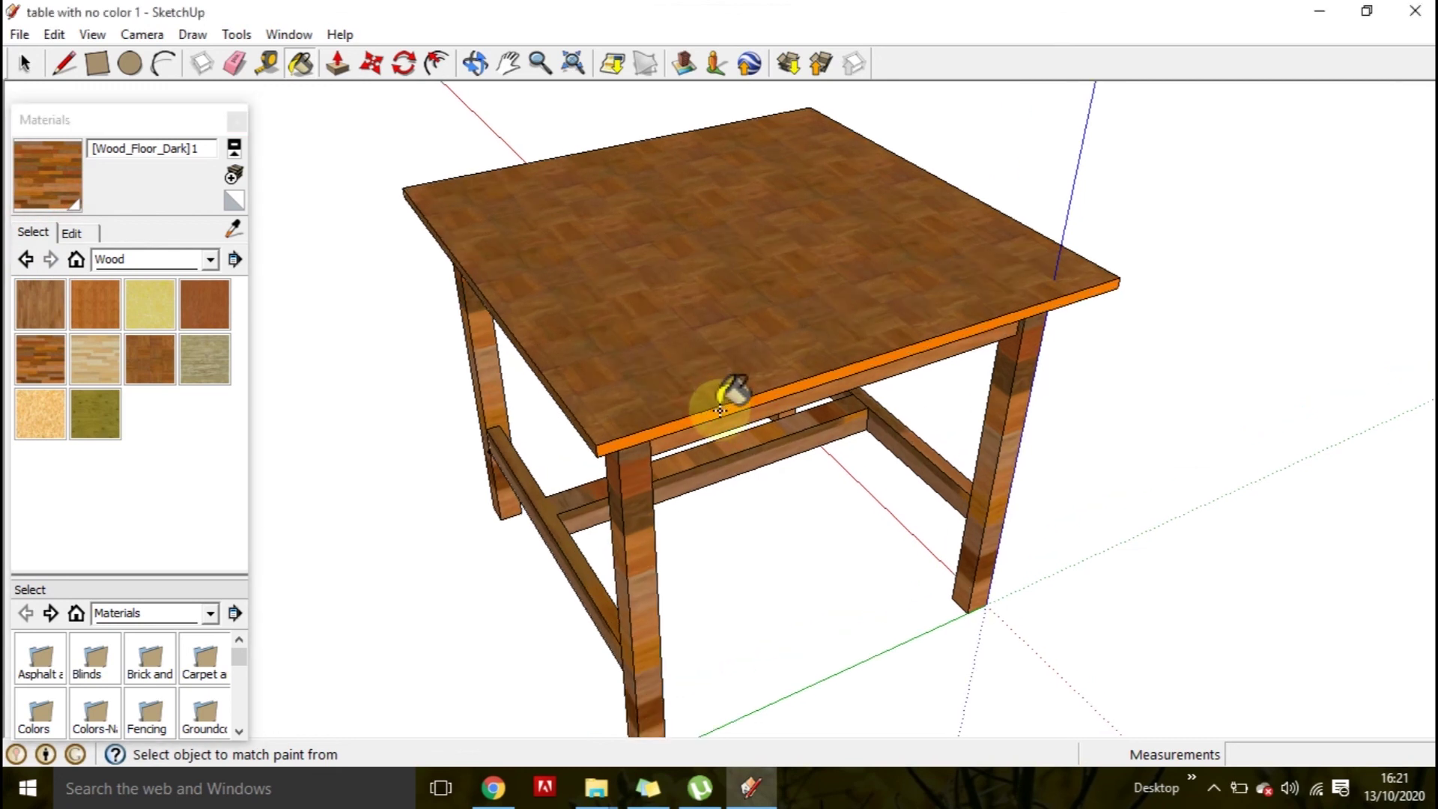
{"action": "left_click", "coordinate": [721, 413]}
{"action": "mouse_move", "coordinate": [716, 424]}
{"action": "middle_mouse_down"}
{"action": "mouse_move", "coordinate": [787, 440]}
{"action": "mouse_move", "coordinate": [1117, 366]}
{"action": "mouse_move", "coordinate": [1095, 328]}
{"action": "mouse_move", "coordinate": [748, 353]}
{"action": "mouse_move", "coordinate": [520, 327]}
{"action": "mouse_move", "coordinate": [587, 363]}
{"action": "mouse_move", "coordinate": [1084, 383]}
{"action": "mouse_move", "coordinate": [851, 385]}
{"action": "middle_mouse_up"}
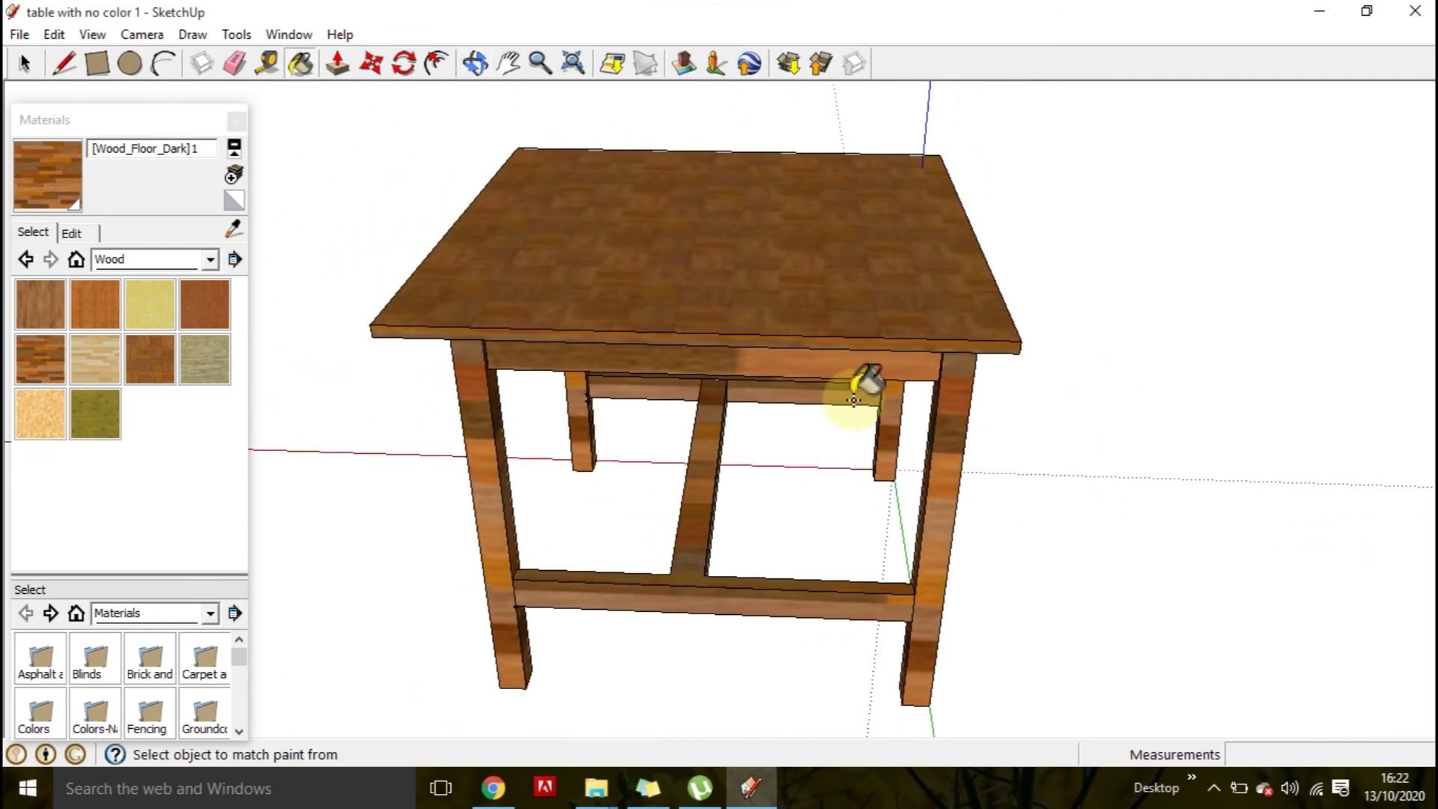
Paint the tabletop's upper face with [Wood_Floor_Dark]1 and inspect the table from several sides.
{"action": "mouse_move", "coordinate": [594, 369]}
{"action": "middle_mouse_down"}
{"action": "mouse_move", "coordinate": [770, 434]}
{"action": "mouse_move", "coordinate": [1101, 423]}
{"action": "middle_mouse_up"}
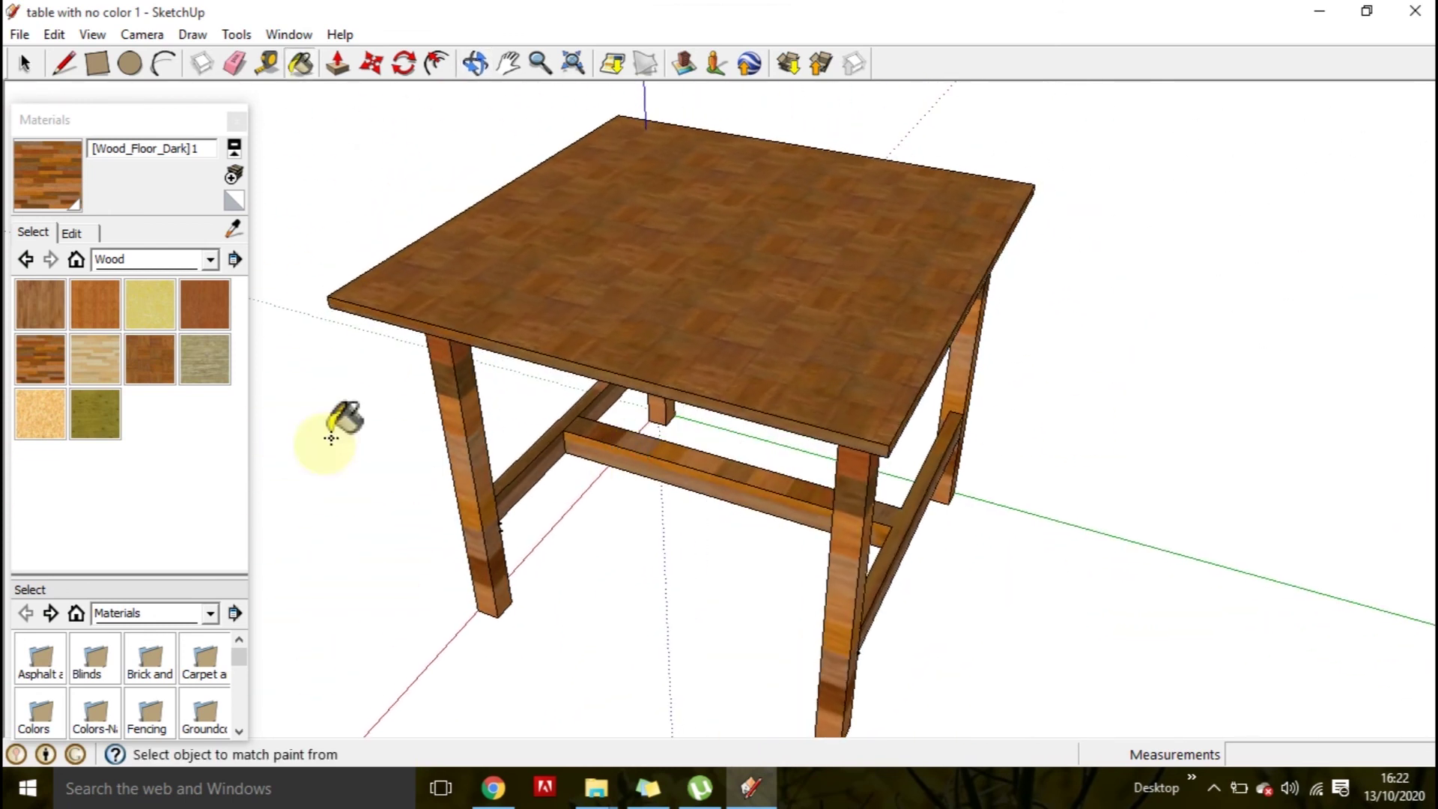
{"action": "left_click", "coordinate": [46, 154]}
{"action": "left_click", "coordinate": [710, 265]}
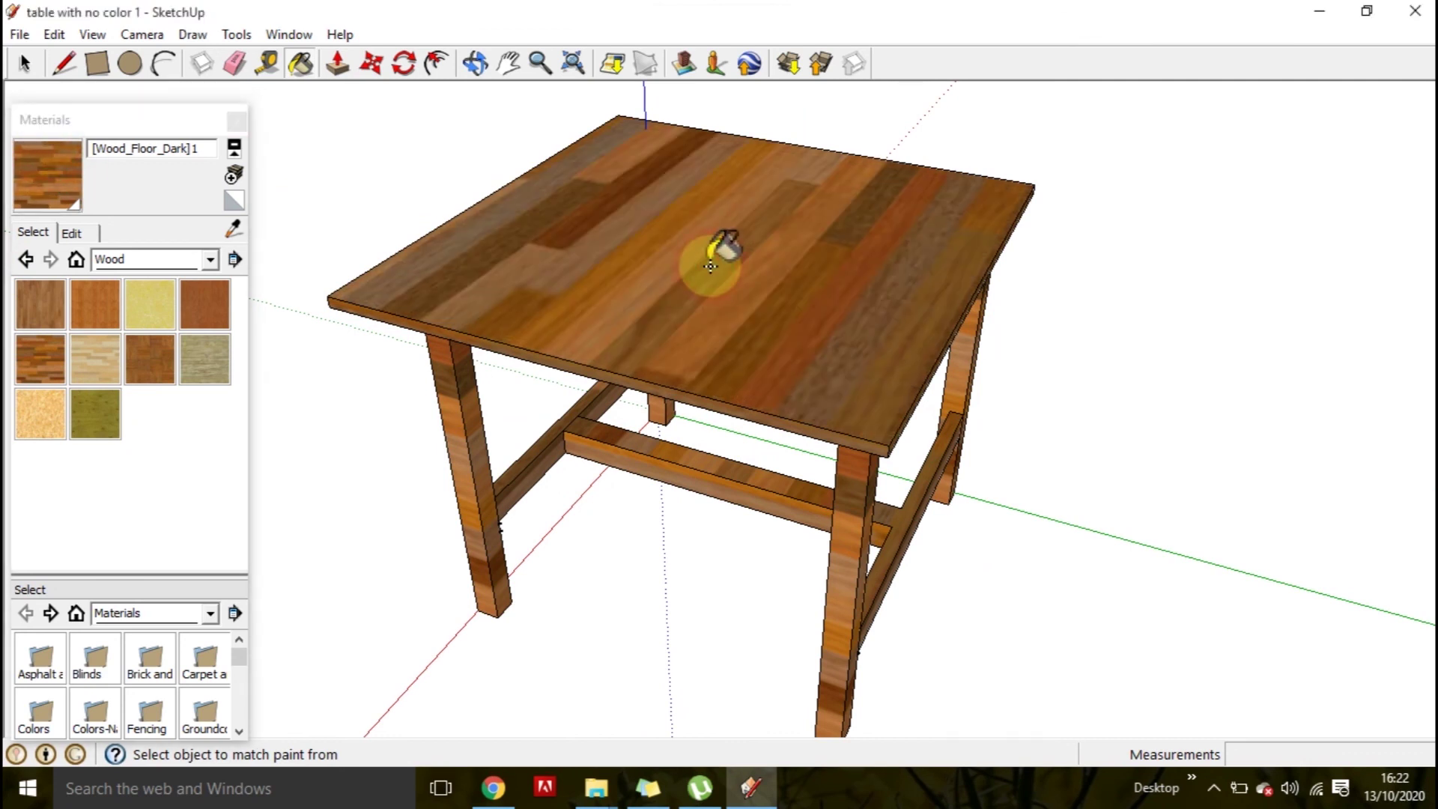
{"action": "mouse_move", "coordinate": [572, 353]}
{"action": "middle_mouse_down"}
{"action": "mouse_move", "coordinate": [759, 271]}
{"action": "mouse_move", "coordinate": [707, 145]}
{"action": "mouse_move", "coordinate": [488, 180]}
{"action": "mouse_move", "coordinate": [546, 273]}
{"action": "mouse_move", "coordinate": [753, 427]}
{"action": "mouse_move", "coordinate": [671, 267]}
{"action": "mouse_move", "coordinate": [497, 372]}
{"action": "mouse_move", "coordinate": [504, 449]}
{"action": "mouse_move", "coordinate": [521, 432]}
{"action": "mouse_move", "coordinate": [684, 402]}
{"action": "mouse_move", "coordinate": [690, 456]}
{"action": "mouse_move", "coordinate": [1201, 671]}
{"action": "mouse_move", "coordinate": [1364, 597]}
{"action": "middle_mouse_up"}
{"action": "mouse_move", "coordinate": [915, 408]}
{"action": "middle_mouse_down"}
{"action": "mouse_move", "coordinate": [571, 417]}
{"action": "mouse_move", "coordinate": [677, 390]}
{"action": "middle_mouse_up"}
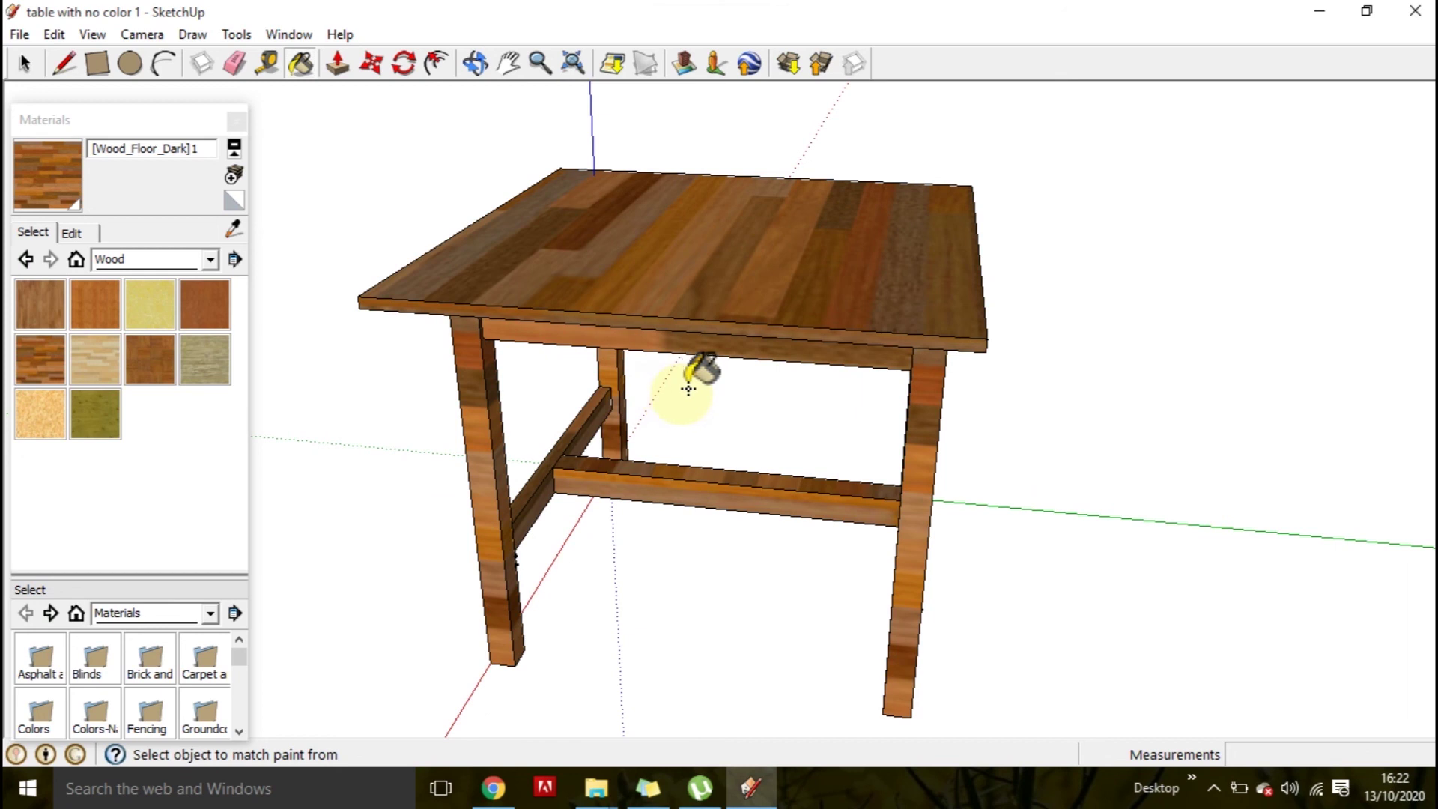
{"action": "middle_click_drag", "start_coordinate": [698, 374], "coordinate": [813, 414]}
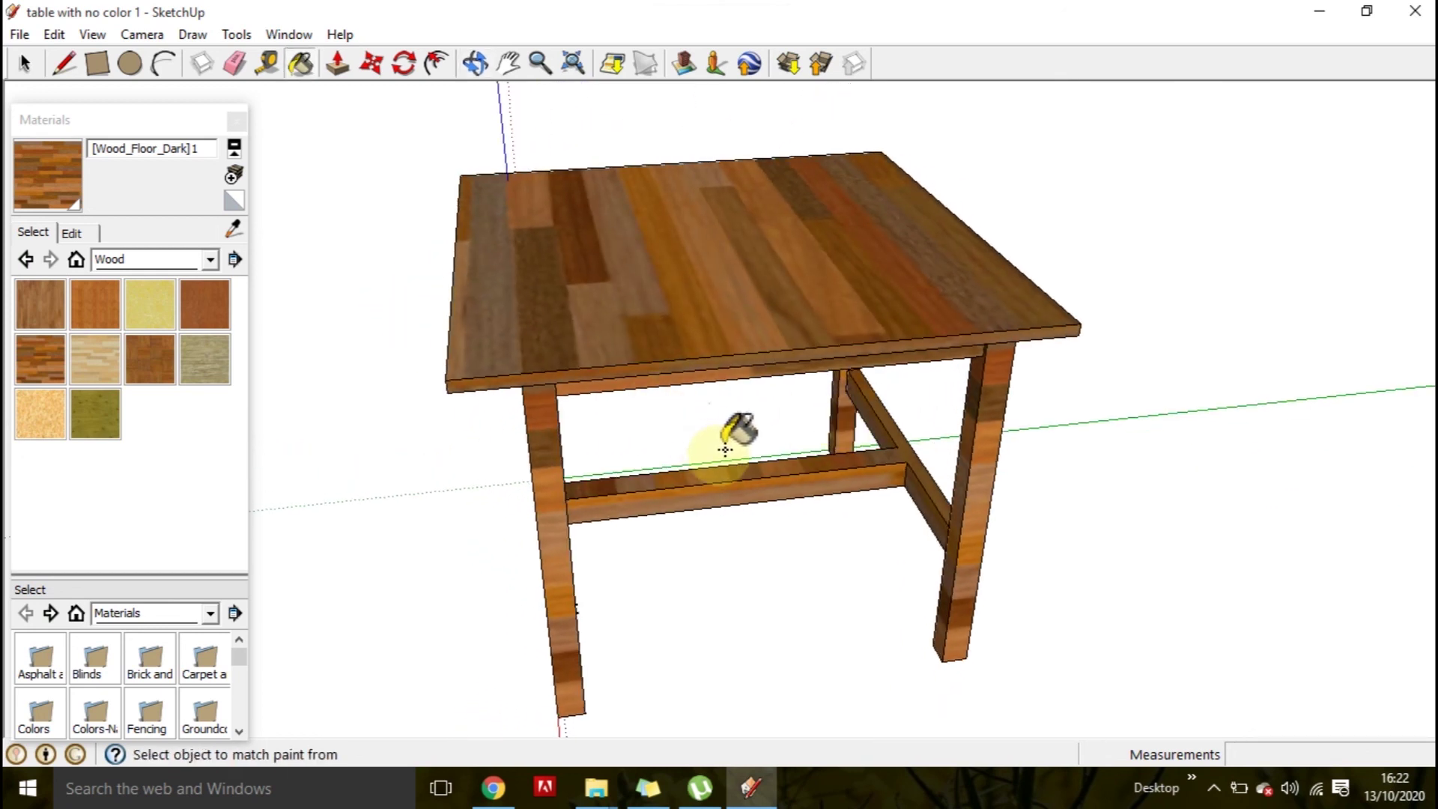